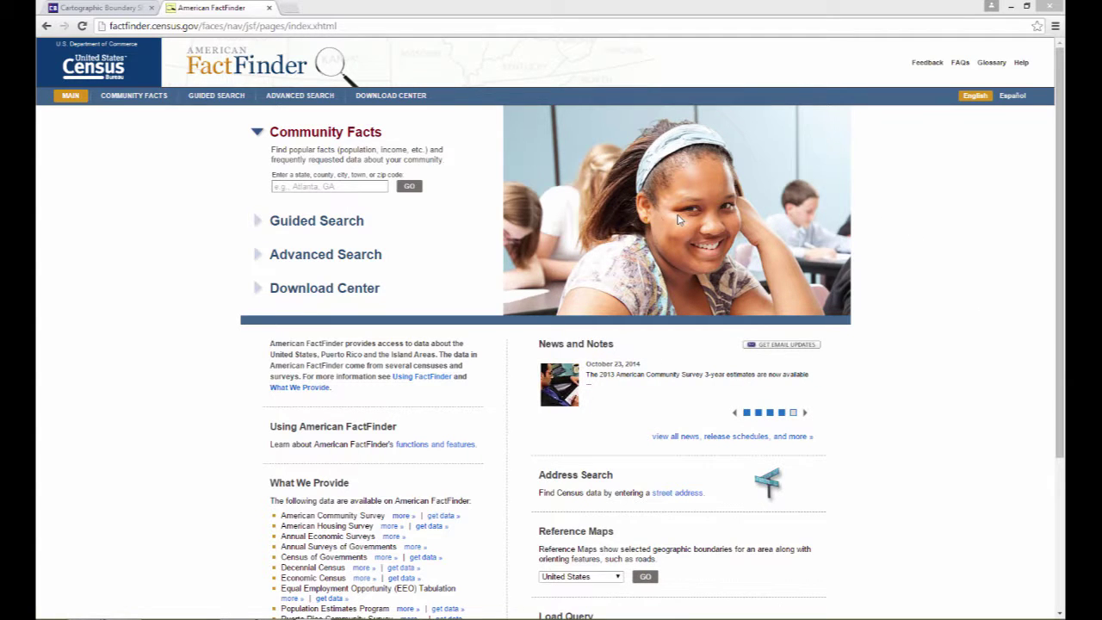
# Open the advanced search covering all geographic types and datasets
pyautogui.click(322, 255)
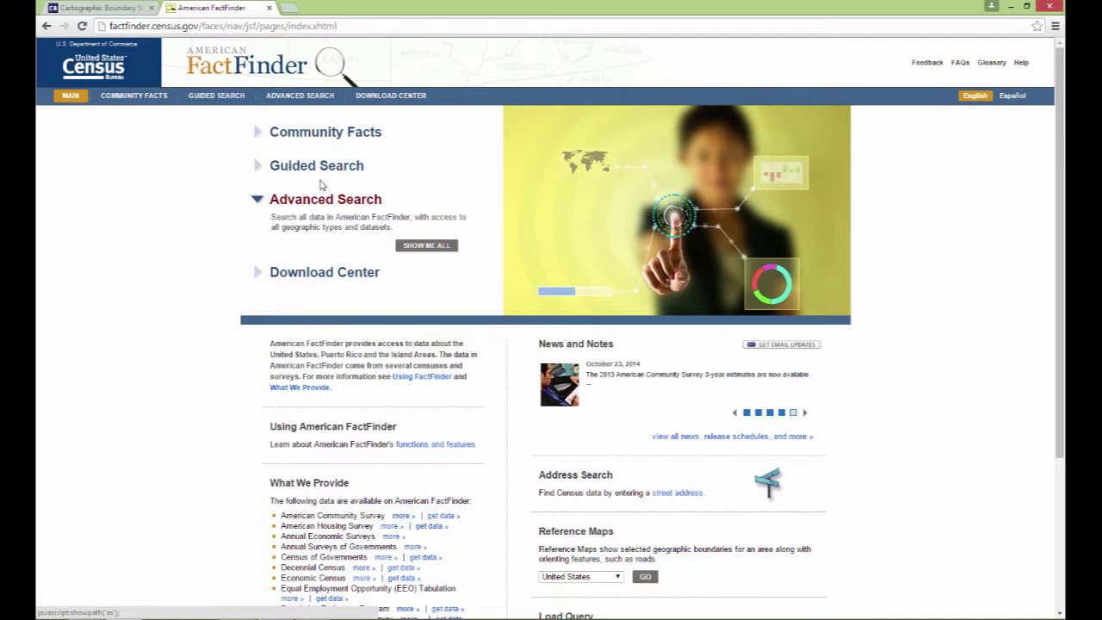
pyautogui.click(425, 247)
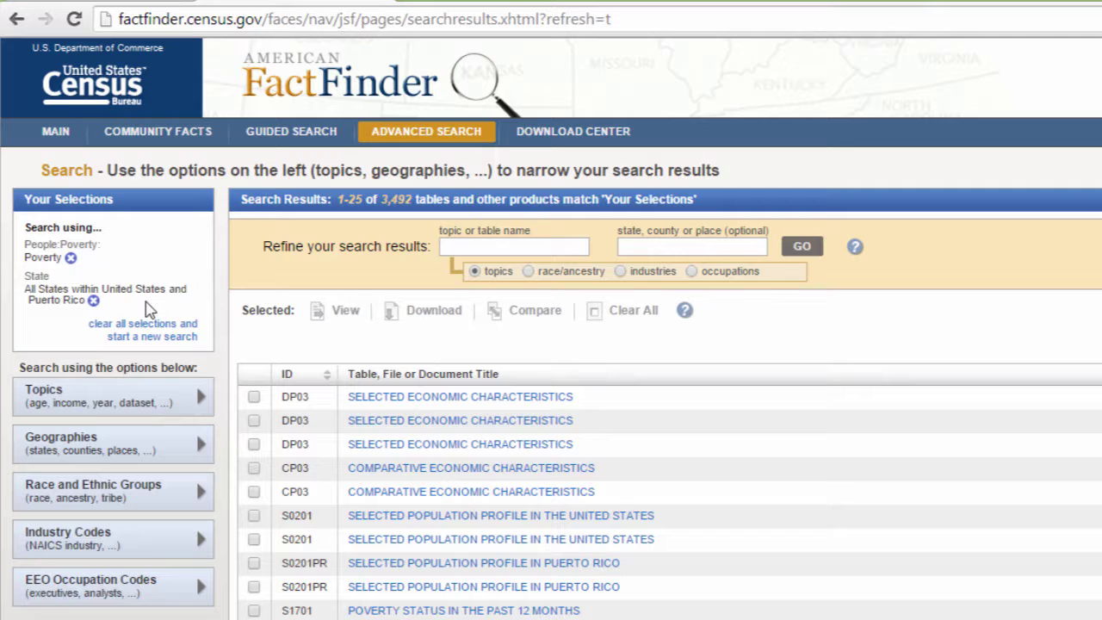
# Select the third S1701 result, POVERTY STATUS IN THE PAST 12 MONTHS, and view its table
pyautogui.scroll(-1, 430, 544)
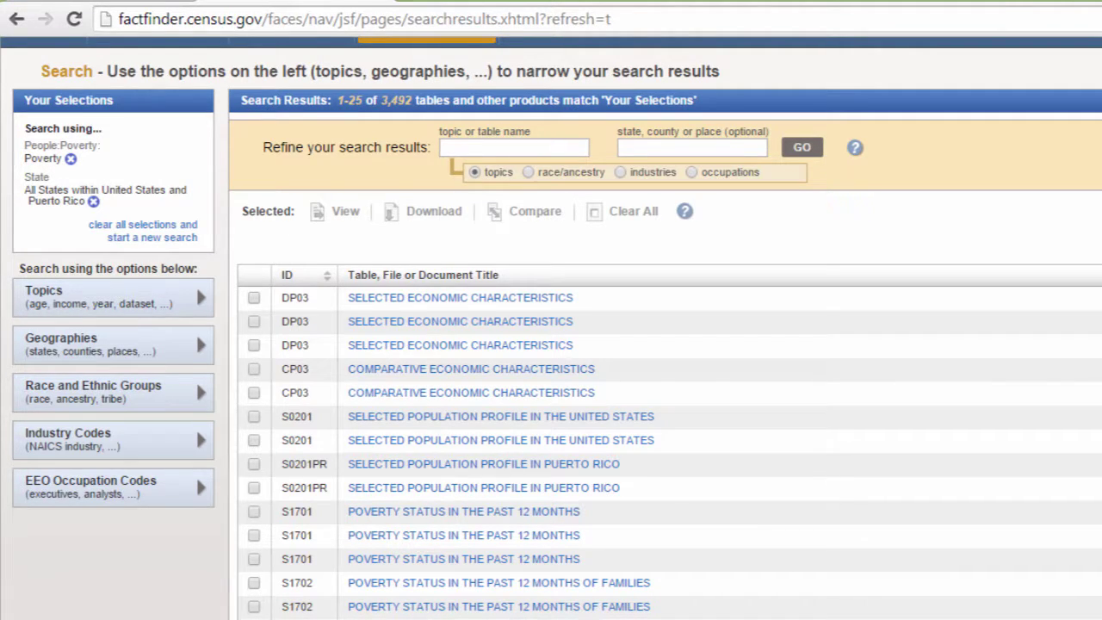
pyautogui.click(254, 558)
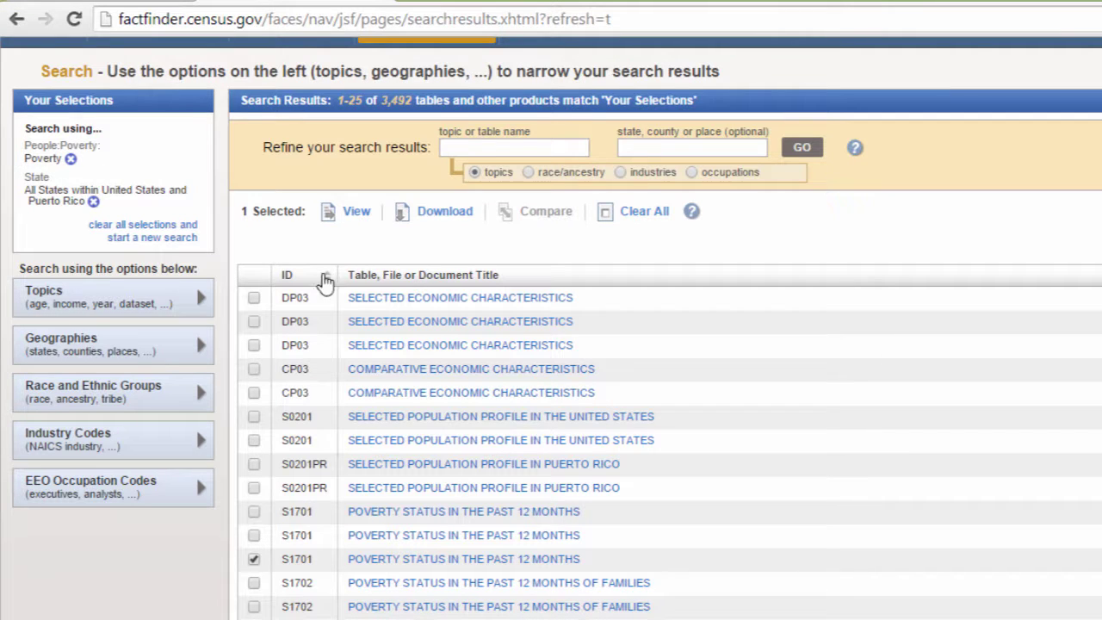
pyautogui.click(354, 213)
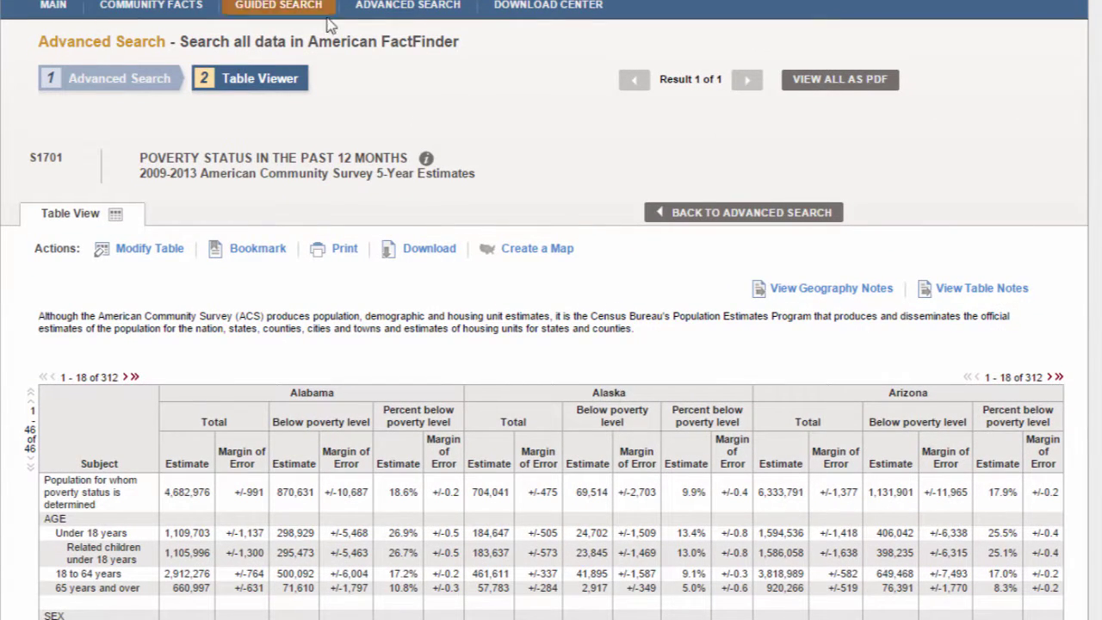
# Review the poverty table's download formats and its table modification tools, closing both without changes
pyautogui.scroll(-1, 438, 377)
pyautogui.scroll(-1, 566, 362)
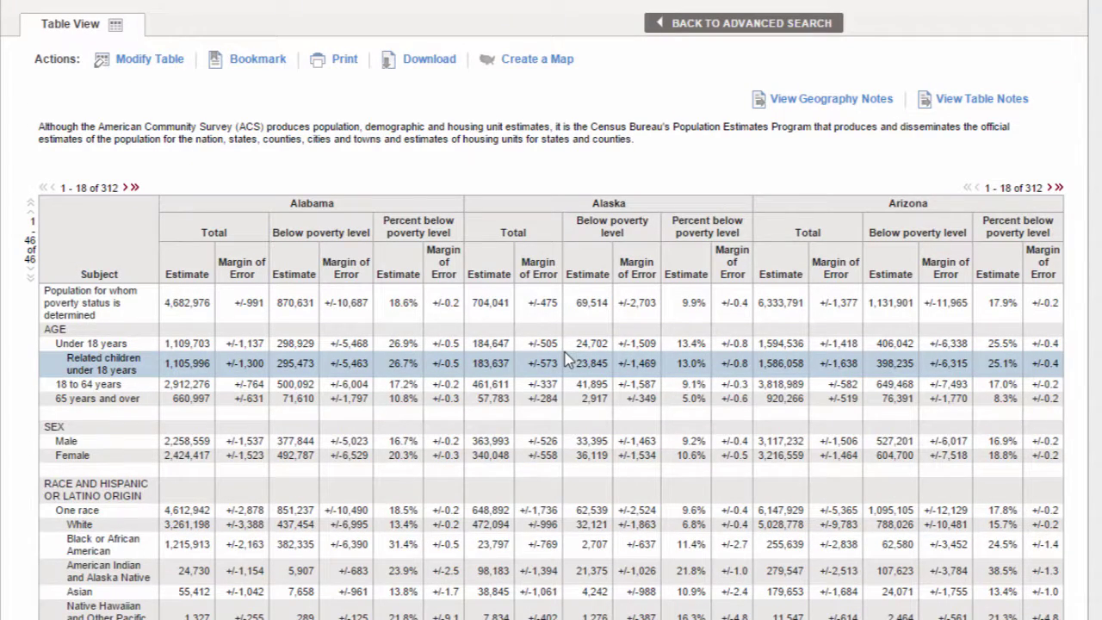
pyautogui.click(422, 60)
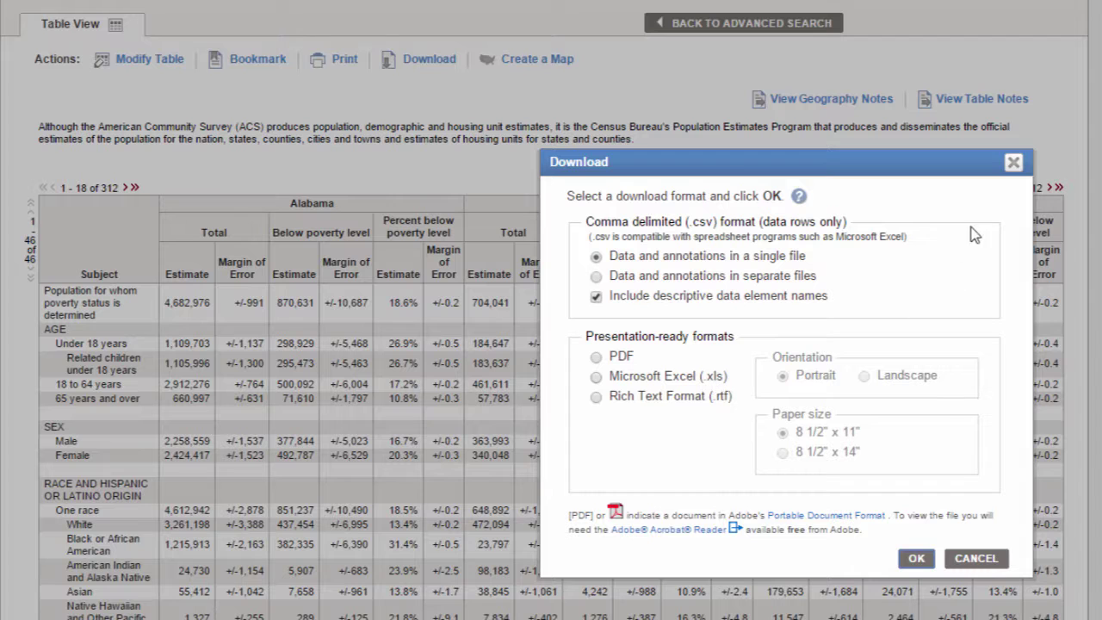
pyautogui.click(1015, 164)
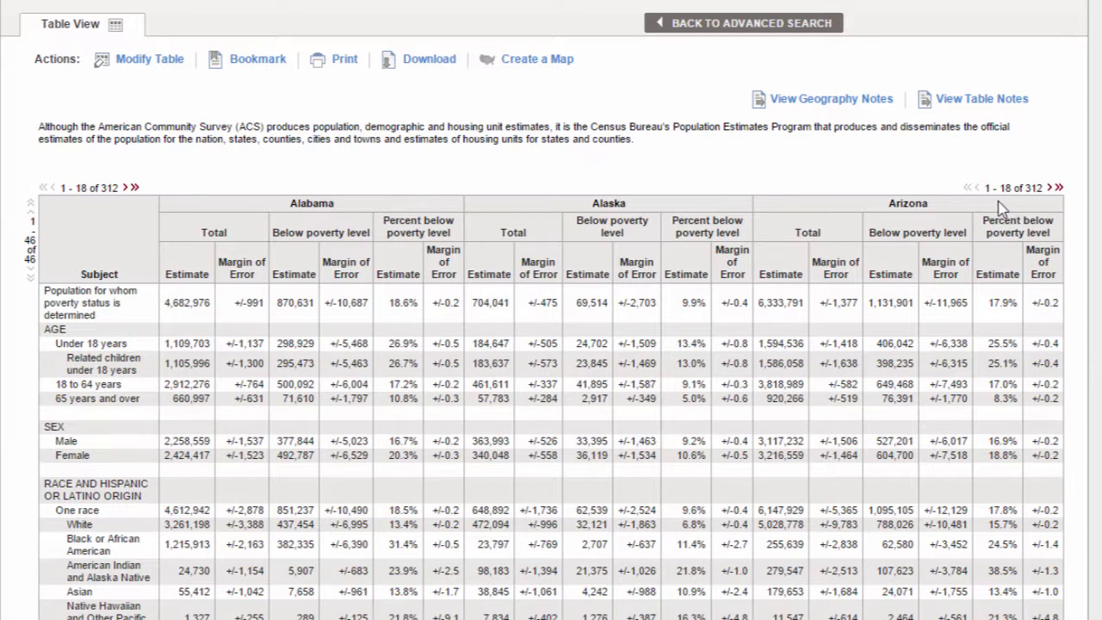
pyautogui.click(150, 60)
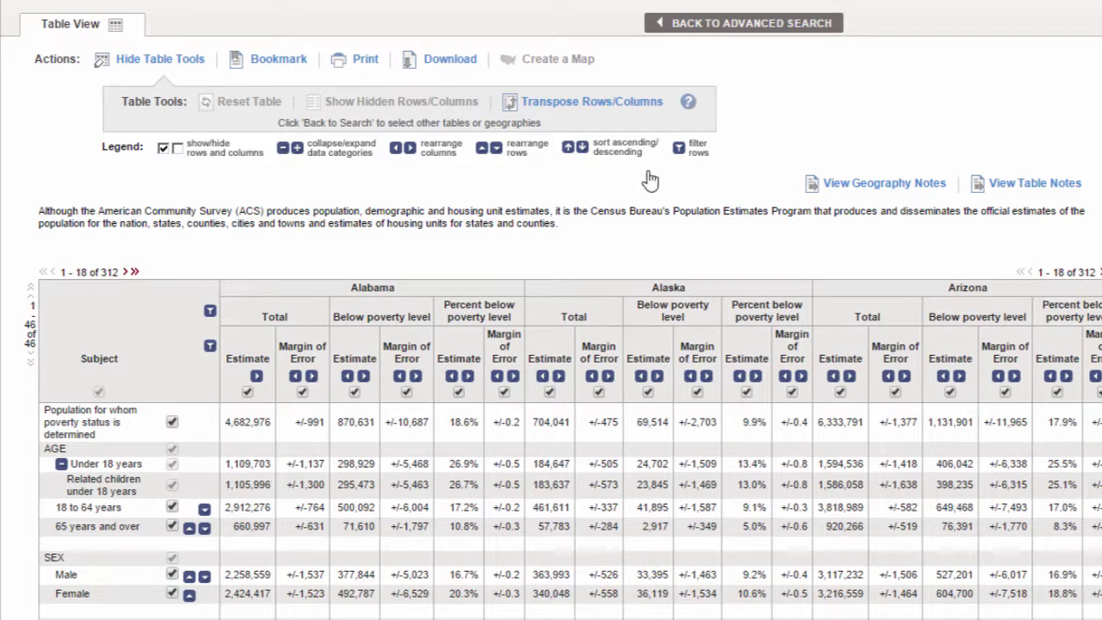
pyautogui.click(181, 60)
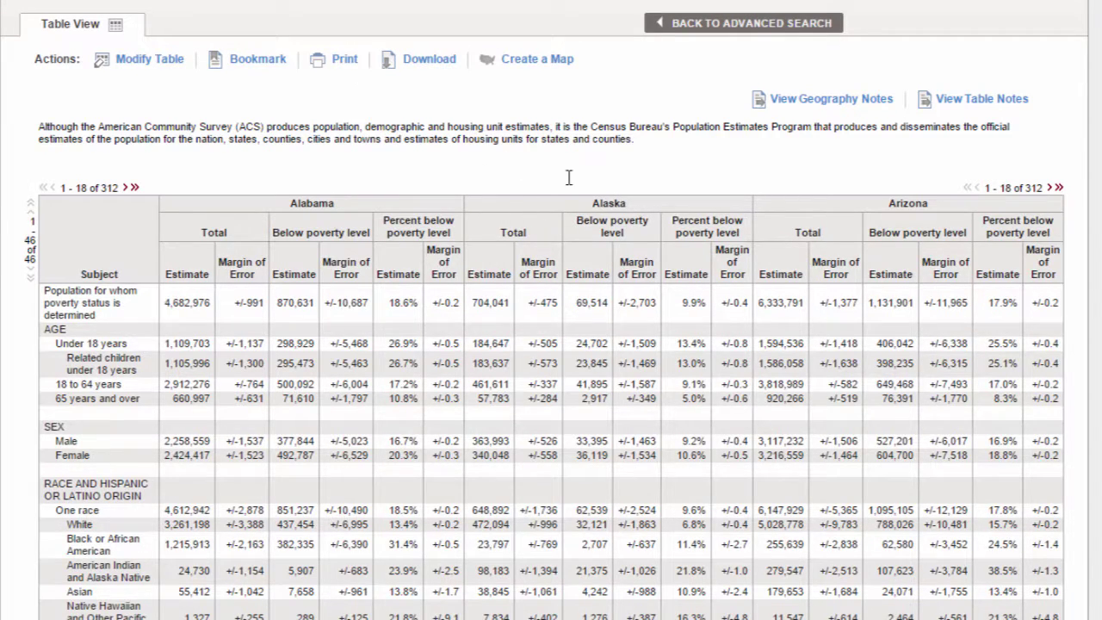
# Create a thematic map by state of the percent below poverty level estimate for the population for whom poverty status is determined
pyautogui.click(524, 69)
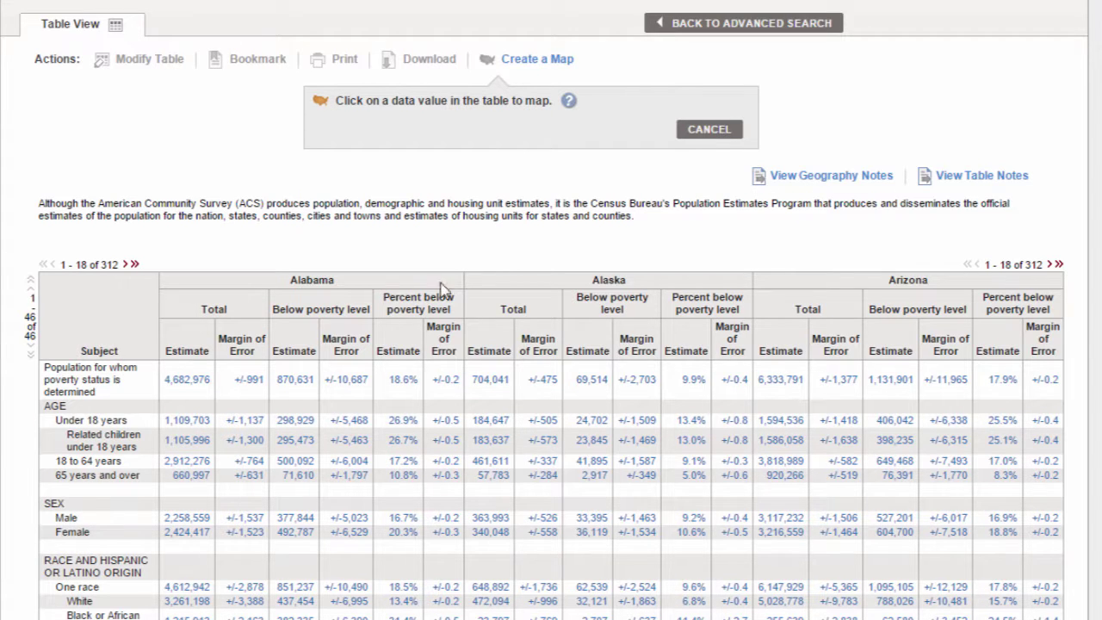
pyautogui.click(397, 380)
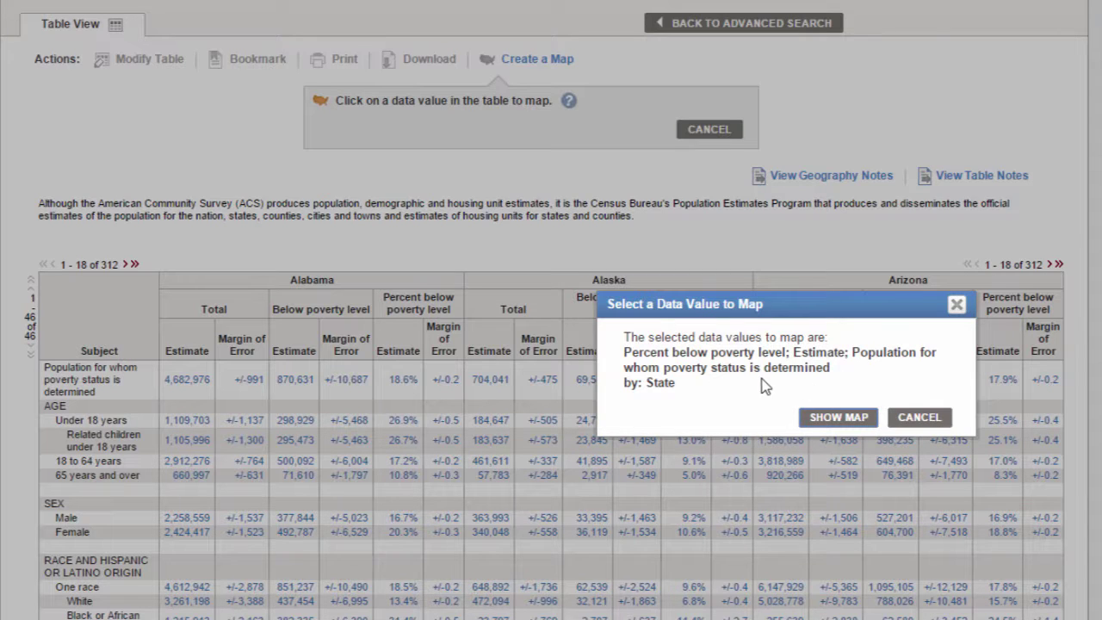
pyautogui.click(844, 419)
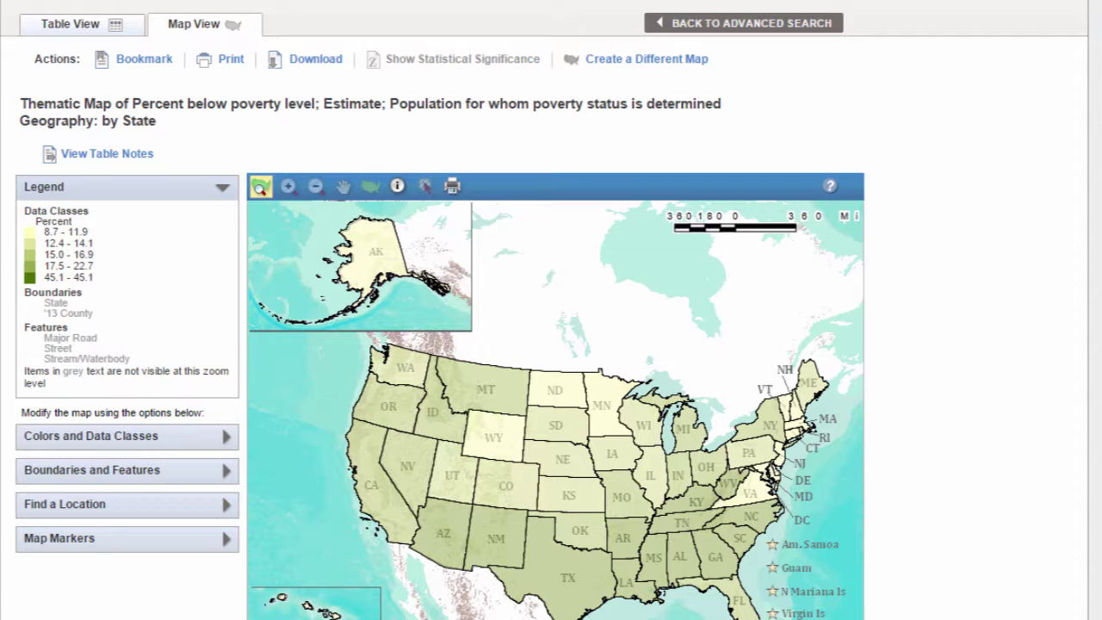
# Review the map's color, data class and boundary options, including the first and last range colors, without changing them
pyautogui.click(155, 436)
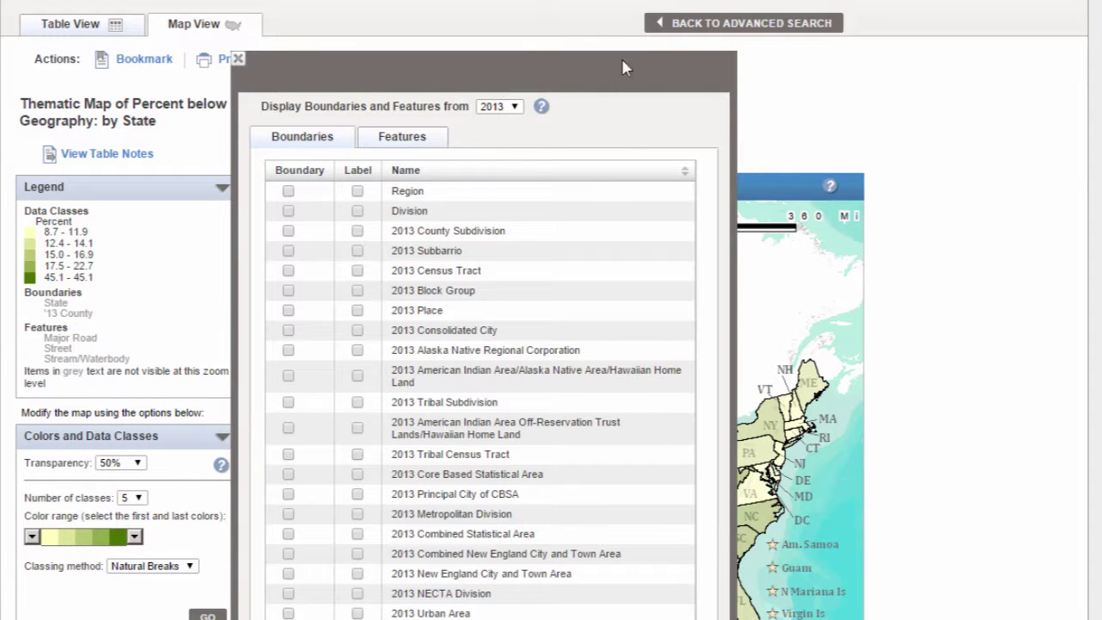
pyautogui.click(238, 58)
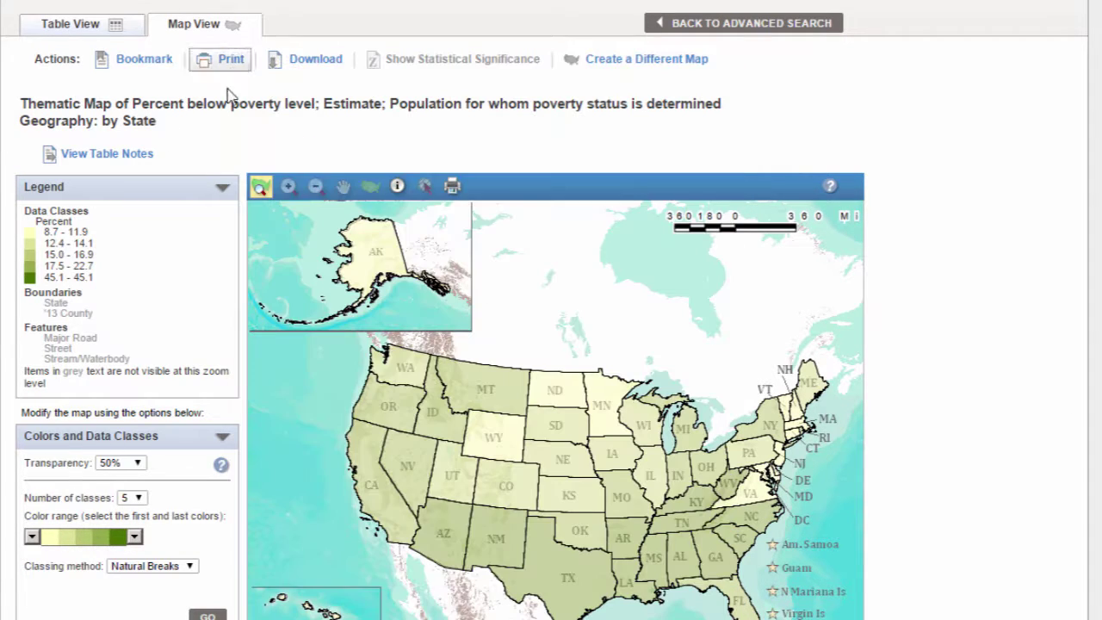
pyautogui.click(135, 536)
pyautogui.click(839, 474)
pyautogui.click(33, 536)
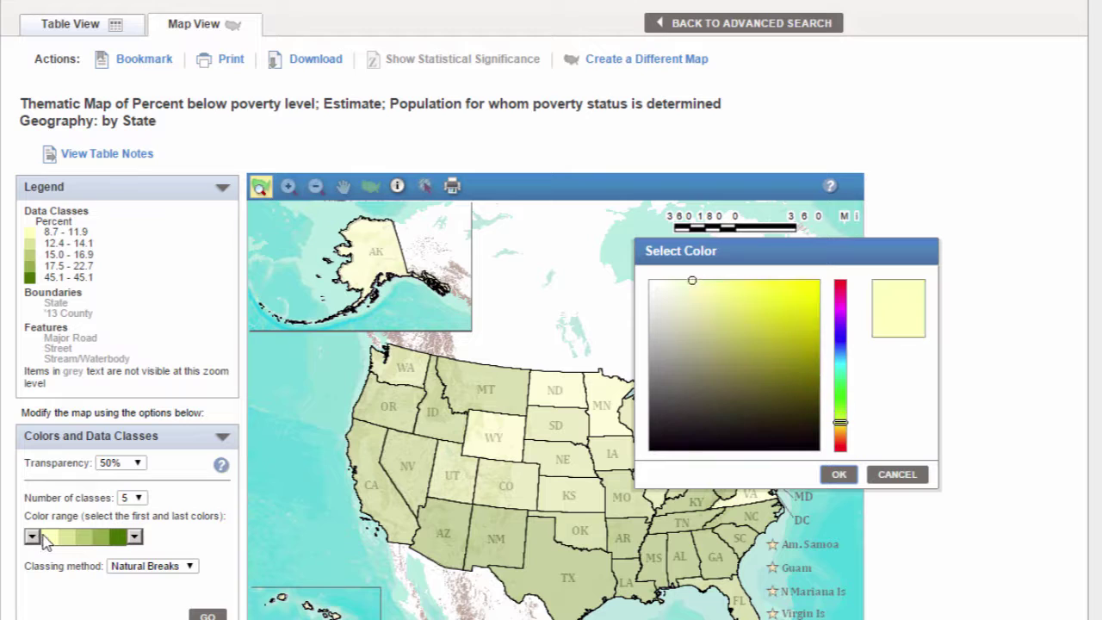
pyautogui.click(896, 476)
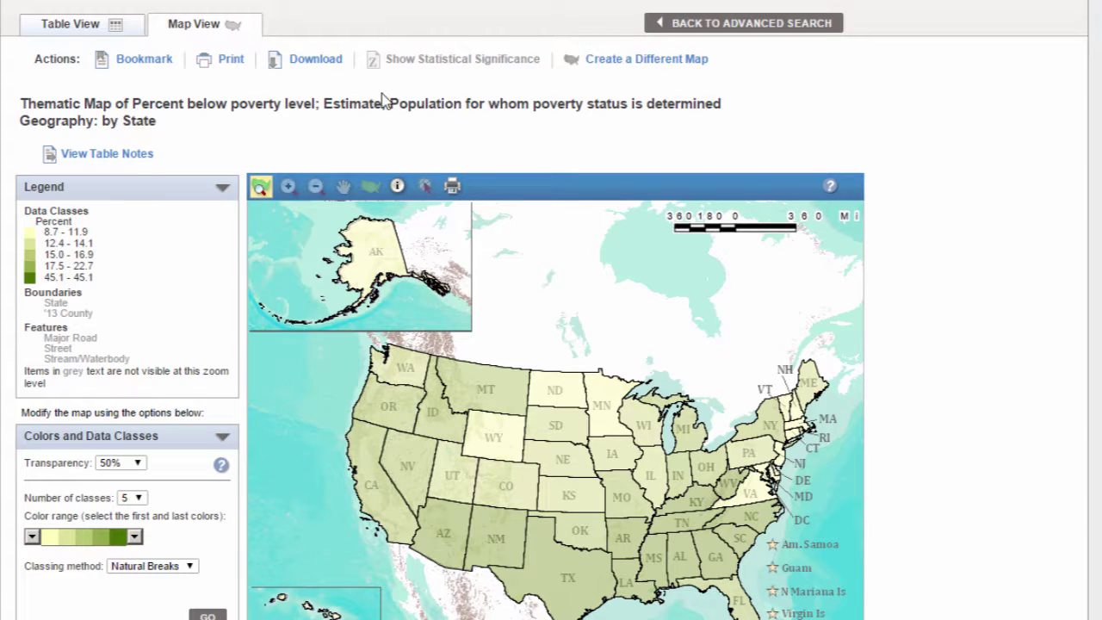
# Download the thematic map in the Shapefiles (.zip) spatial data format
pyautogui.click(327, 70)
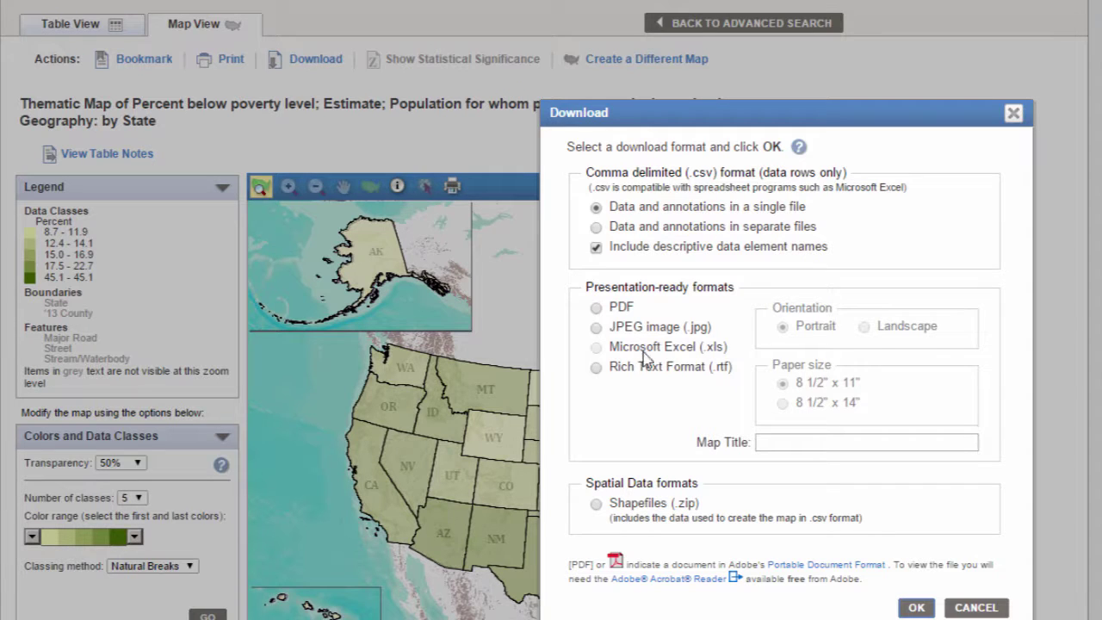
pyautogui.click(597, 507)
pyautogui.click(918, 608)
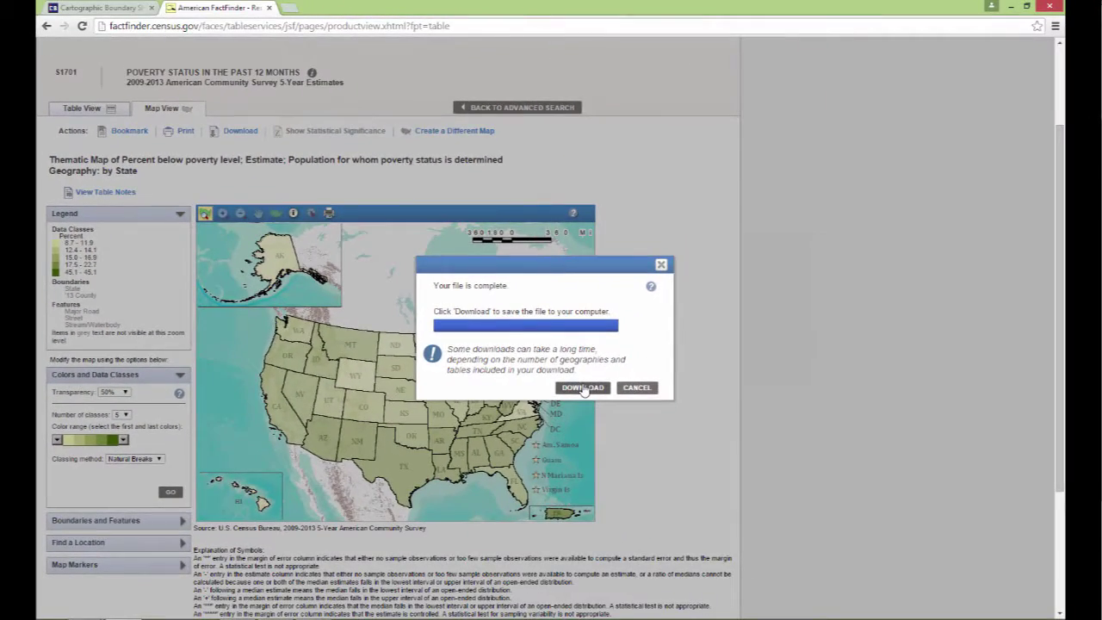
pyautogui.click(583, 388)
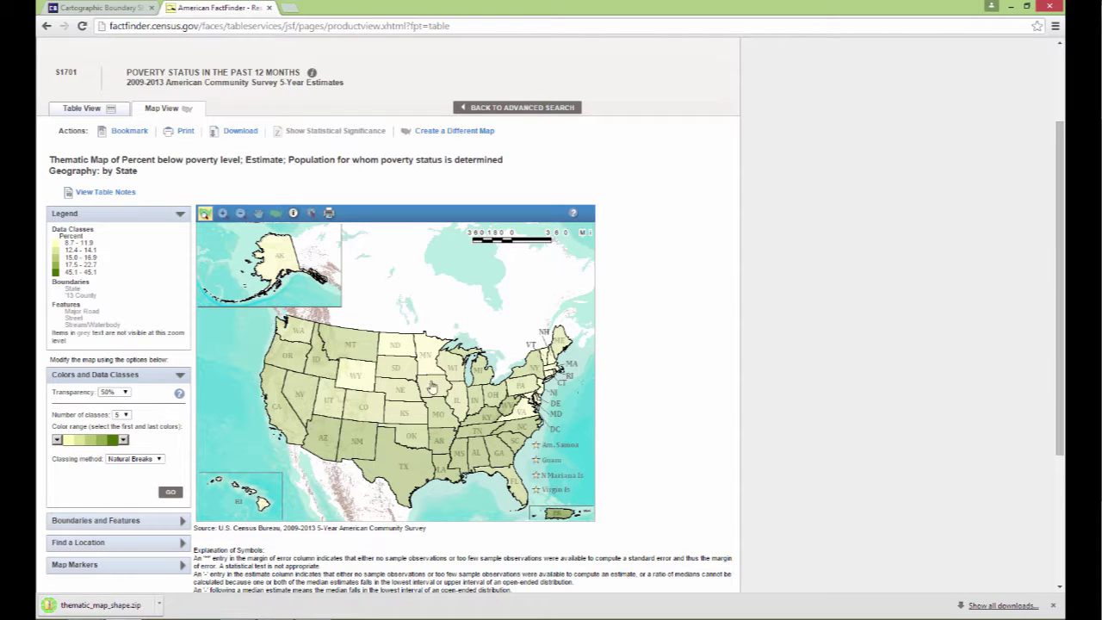
# Switch to the Downloads folder in File Explorer and extract the thematic_map_shape zip archive
pyautogui.click(180, 617)
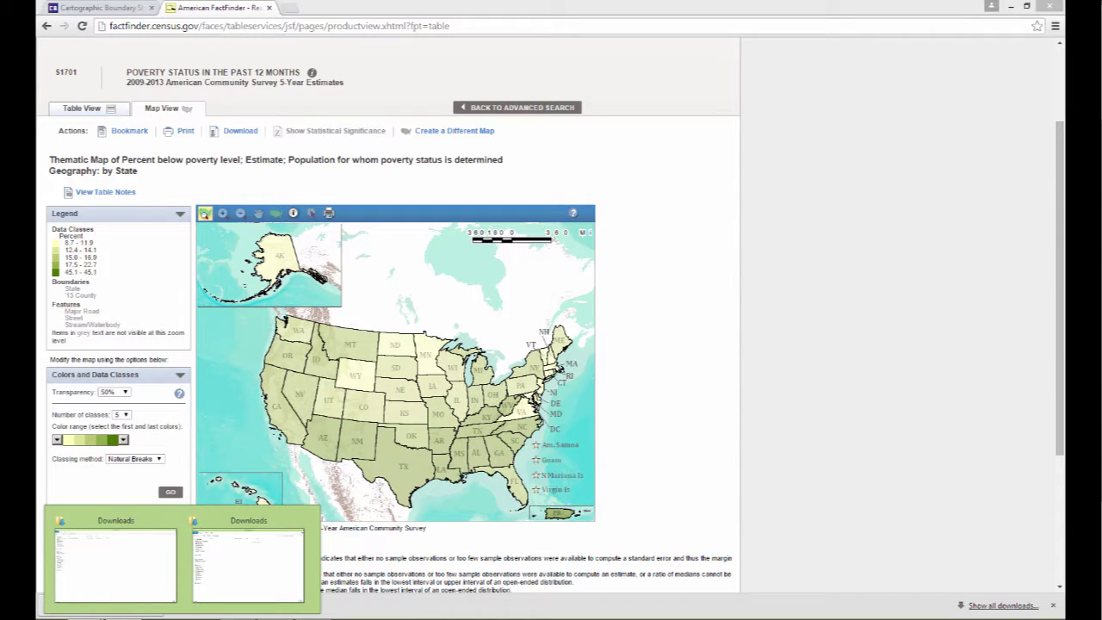
pyautogui.click(222, 546)
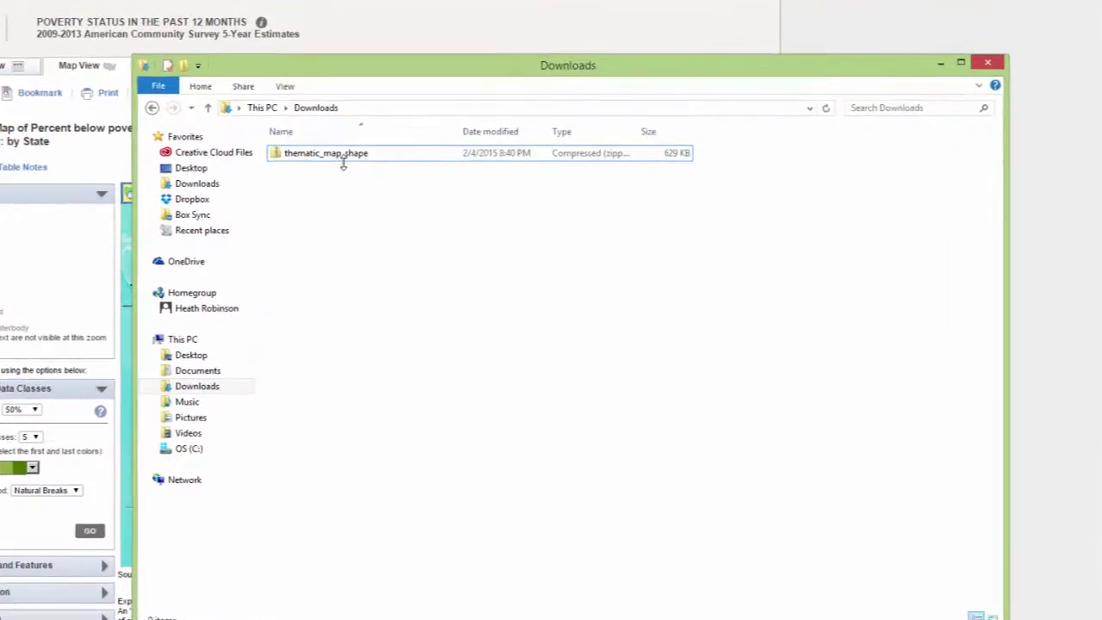
pyautogui.click(341, 158)
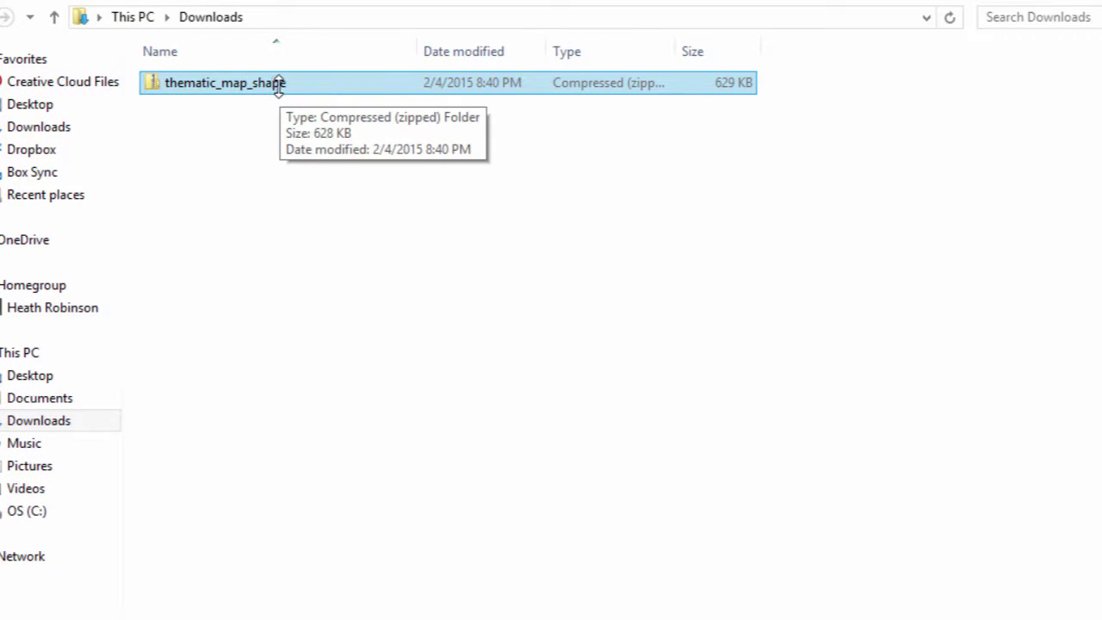
pyautogui.rightClick(245, 87)
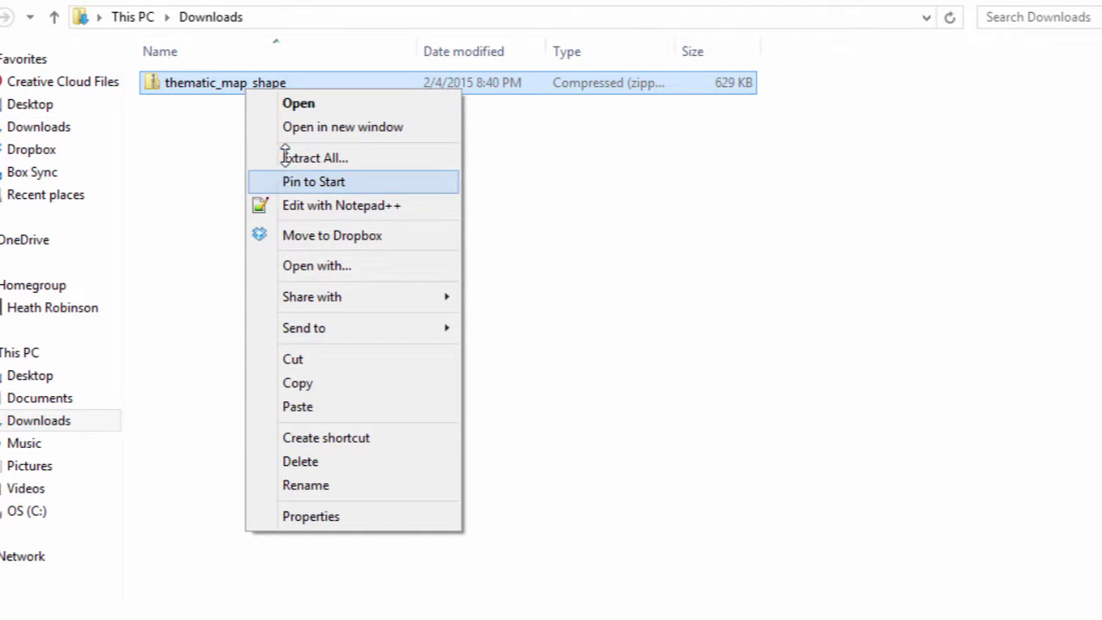
pyautogui.click(310, 157)
pyautogui.click(755, 532)
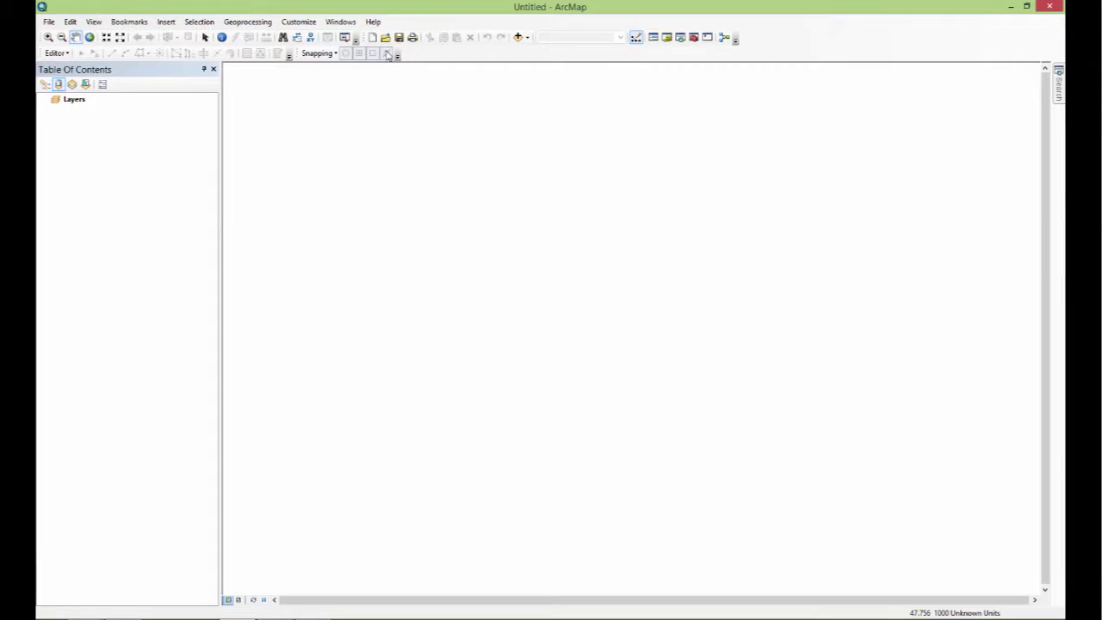
# Add the 040_00.shp shapefile from the thematic_map_shape folder in Downloads to the map
pyautogui.click(518, 37)
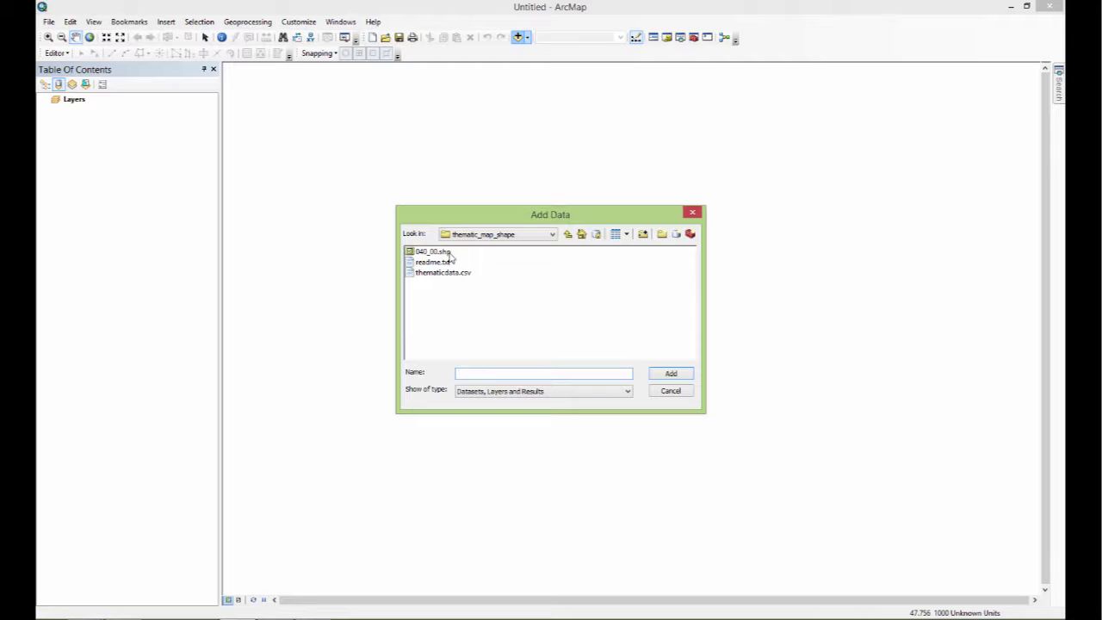
pyautogui.click(509, 237)
pyautogui.click(509, 287)
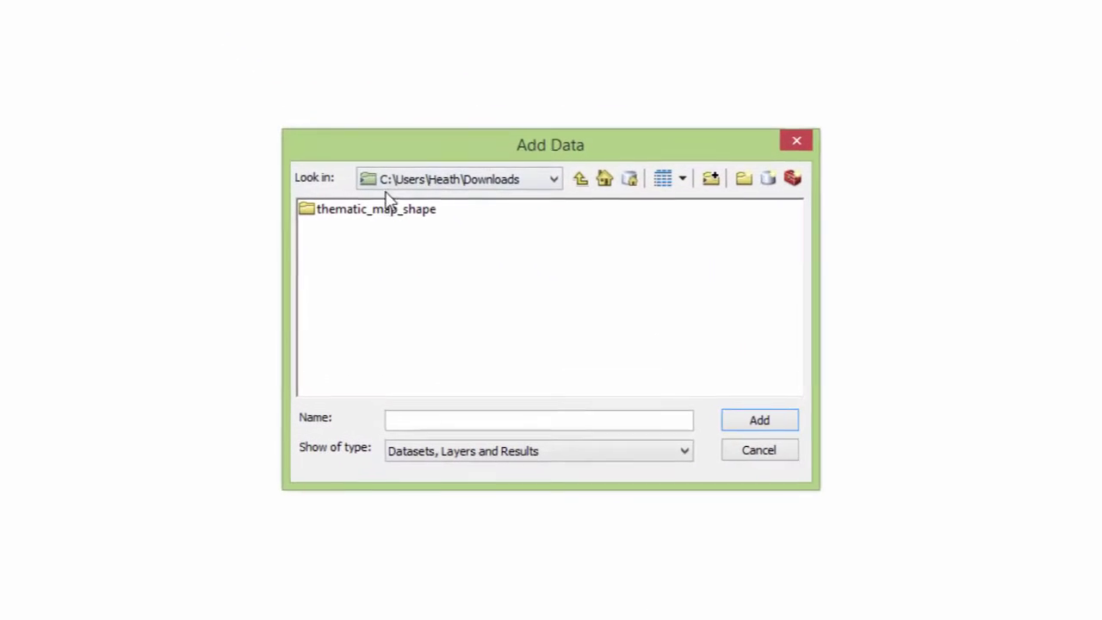
pyautogui.doubleClick(384, 208)
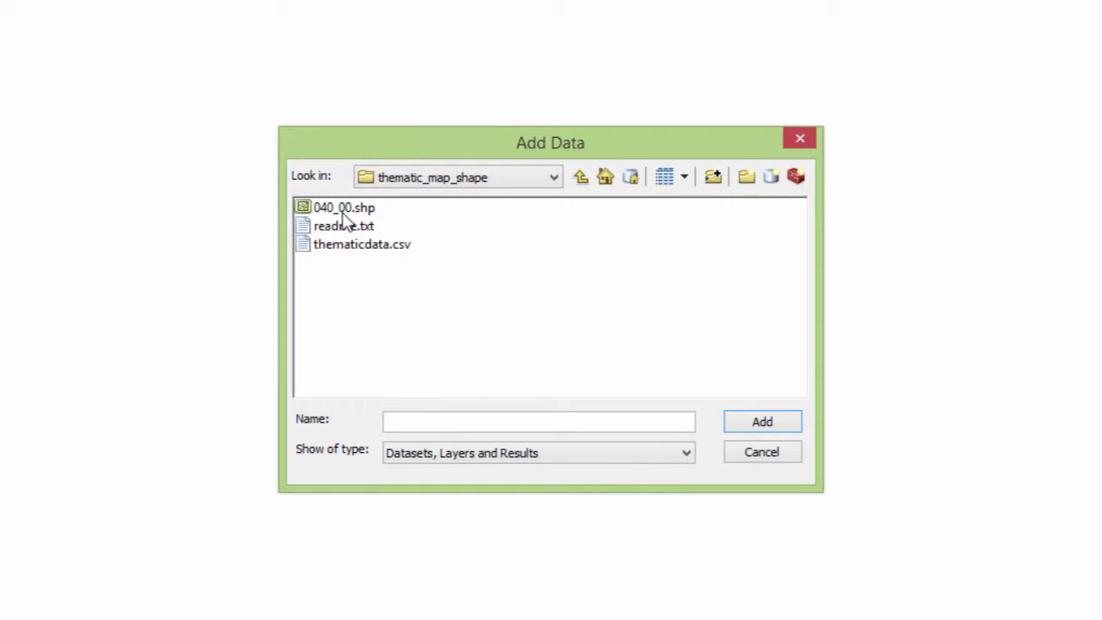
pyautogui.click(343, 210)
pyautogui.click(737, 419)
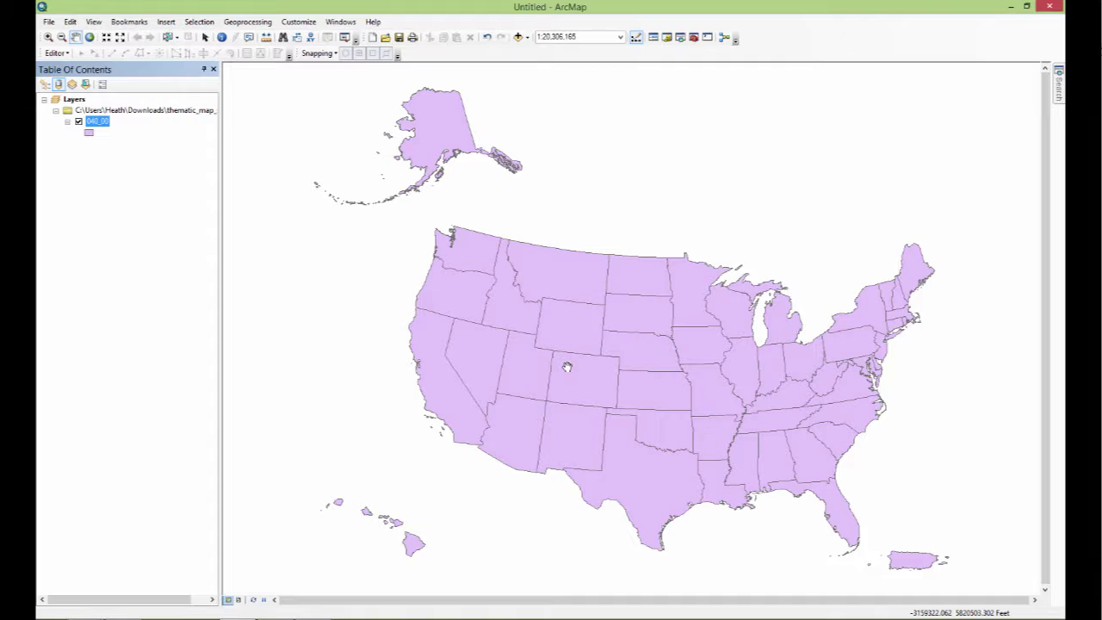
# Open the 040_00 layer's attribute table and examine the NAME, SHAPE_AREA, SHAPE_LEN and GEO_ID columns
pyautogui.rightClick(102, 125)
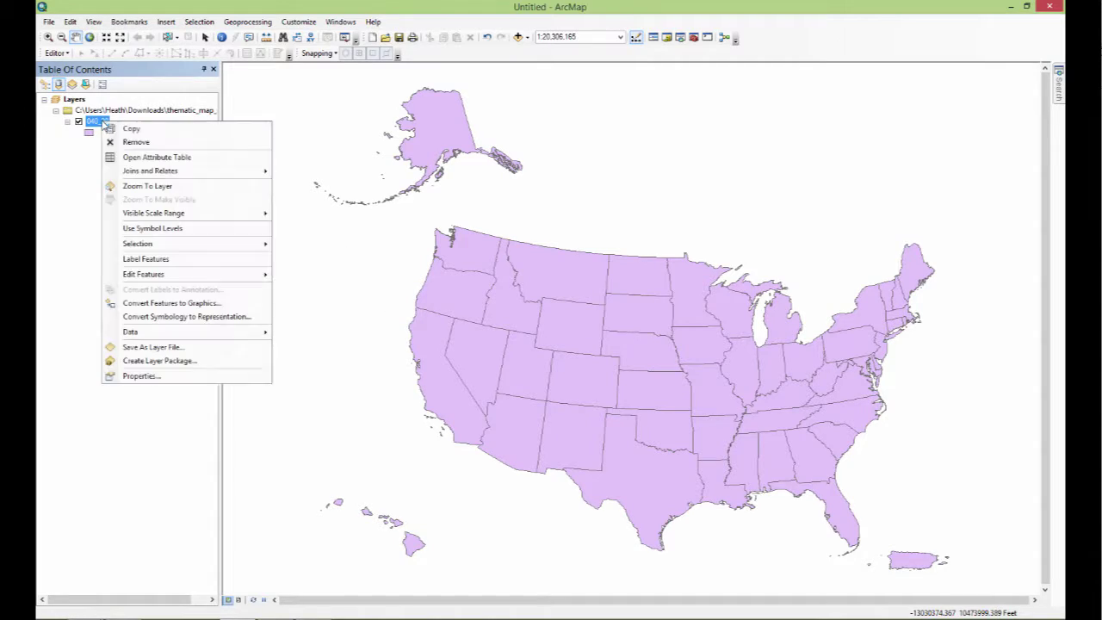
pyautogui.click(146, 156)
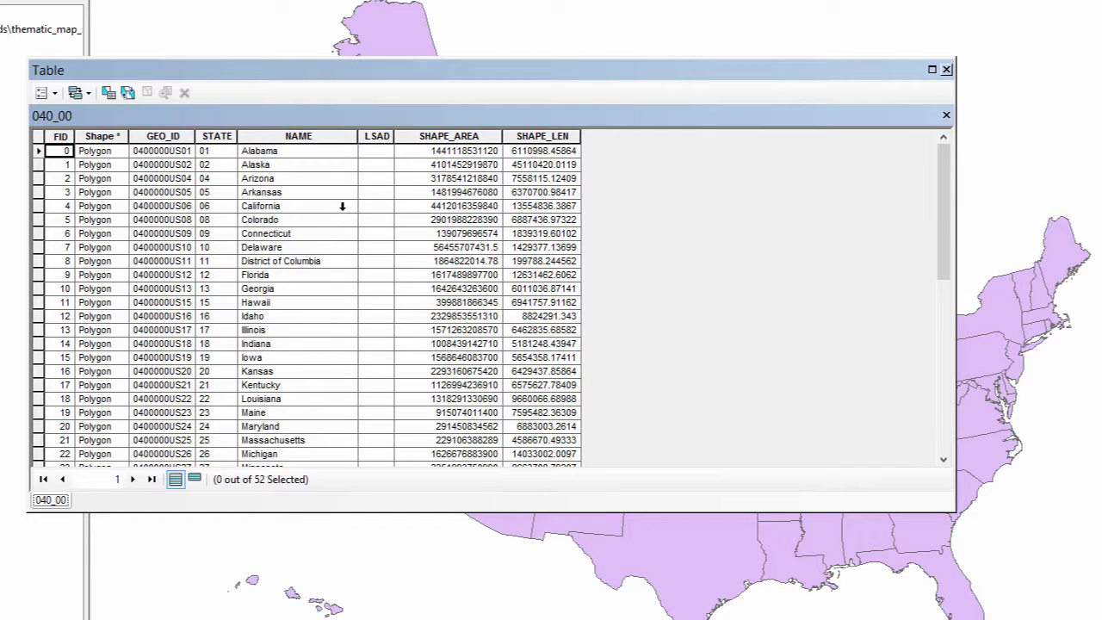
pyautogui.click(310, 136)
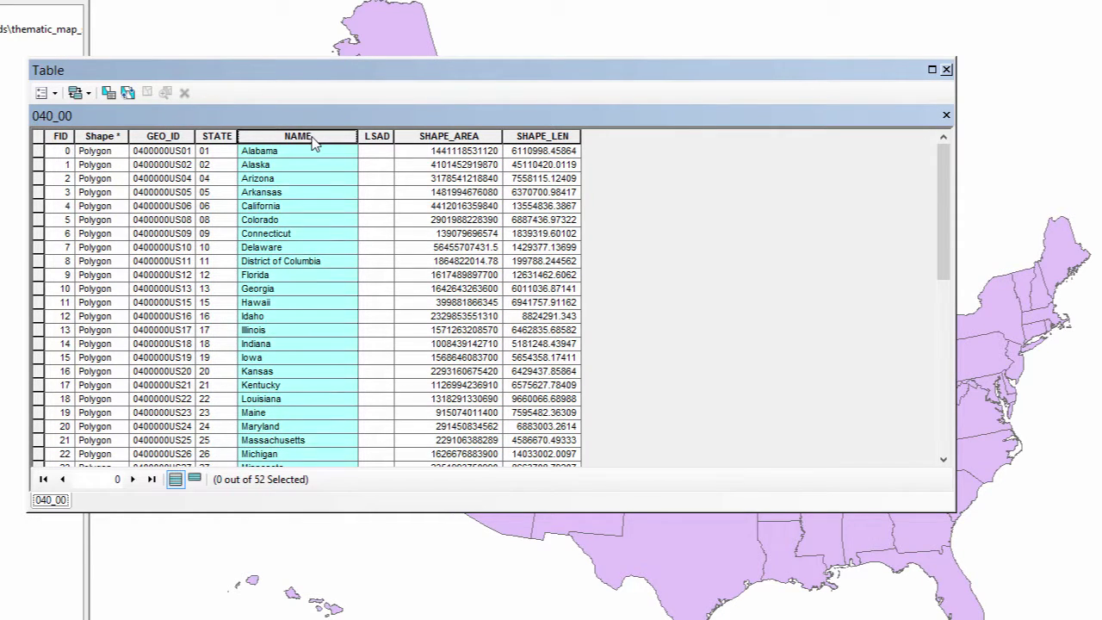
pyautogui.click(465, 140)
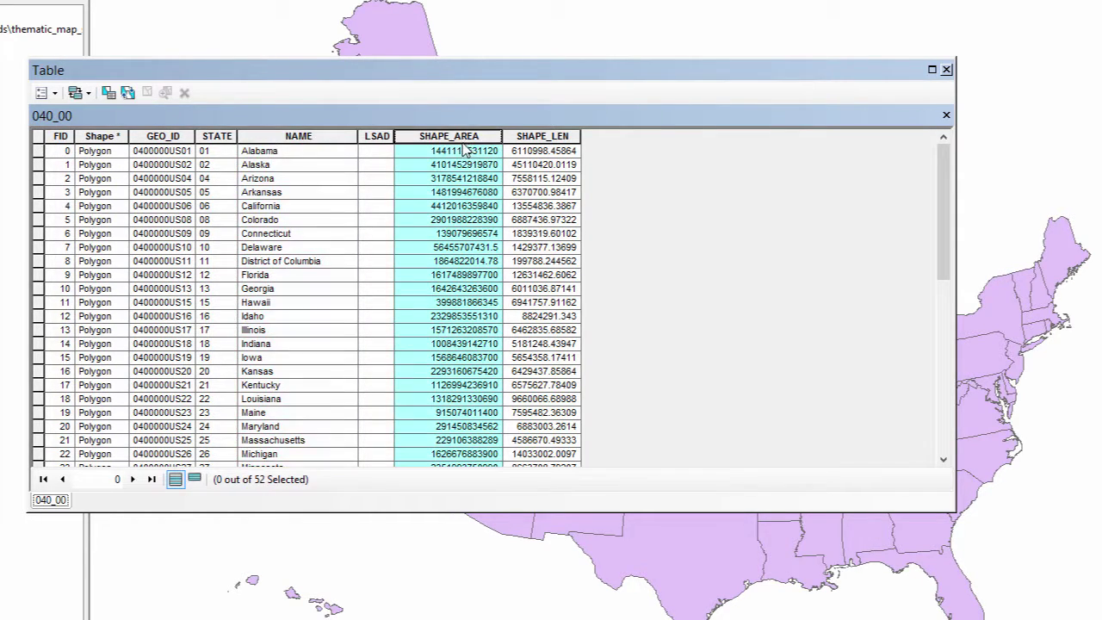
pyautogui.click(563, 140)
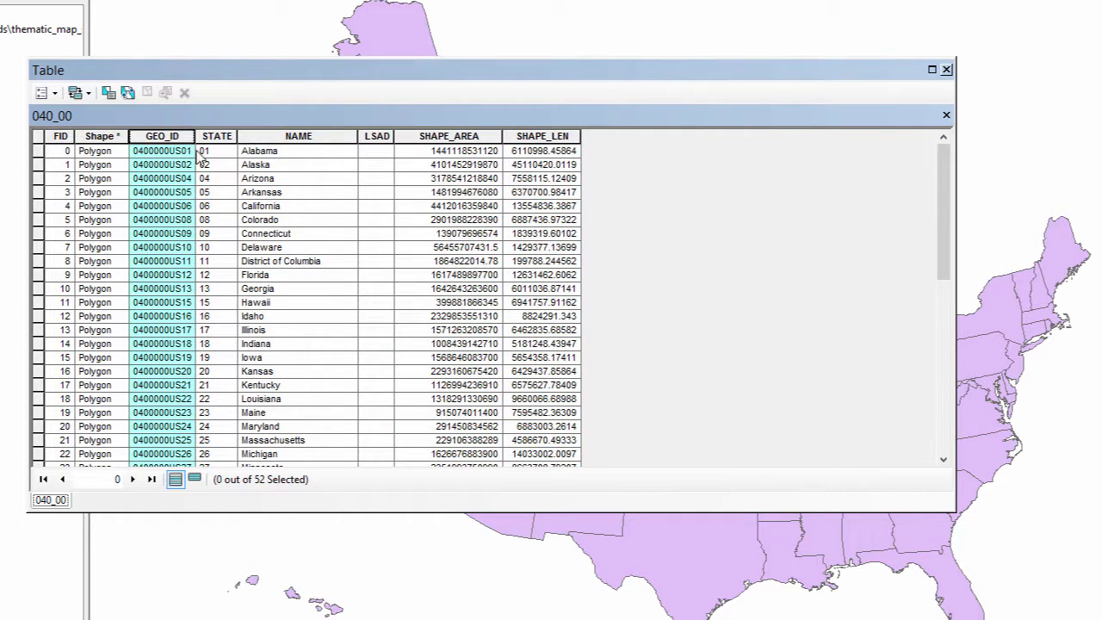
pyautogui.click(172, 138)
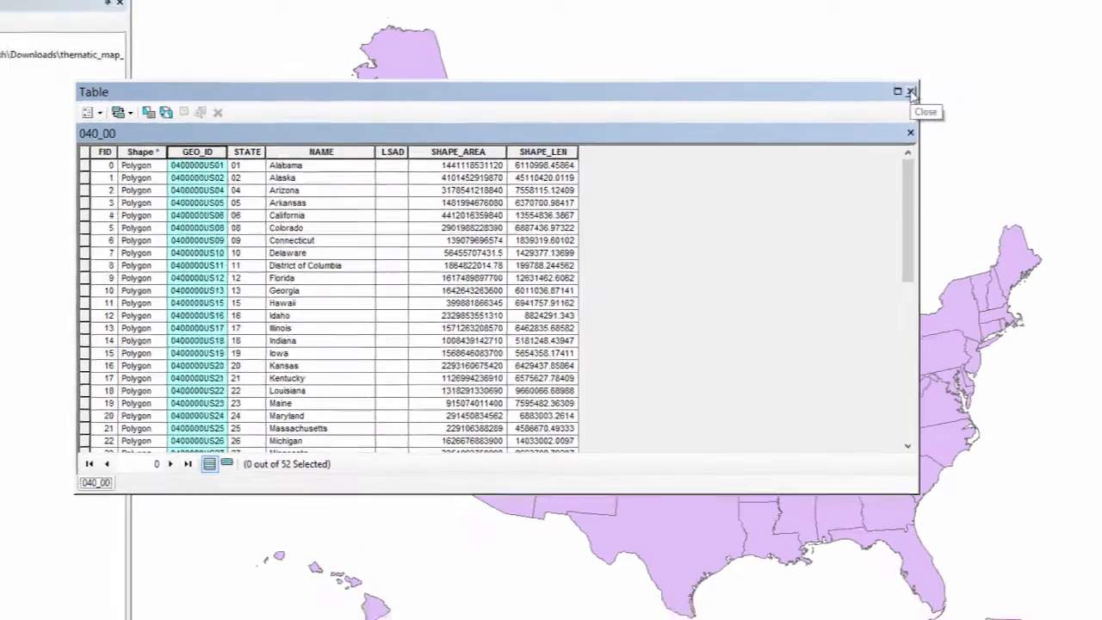
# Close the attribute table, switch to the Downloads folder in File Explorer and open the thematicdata spreadsheet from the thematic_map_shape folder
pyautogui.click(946, 70)
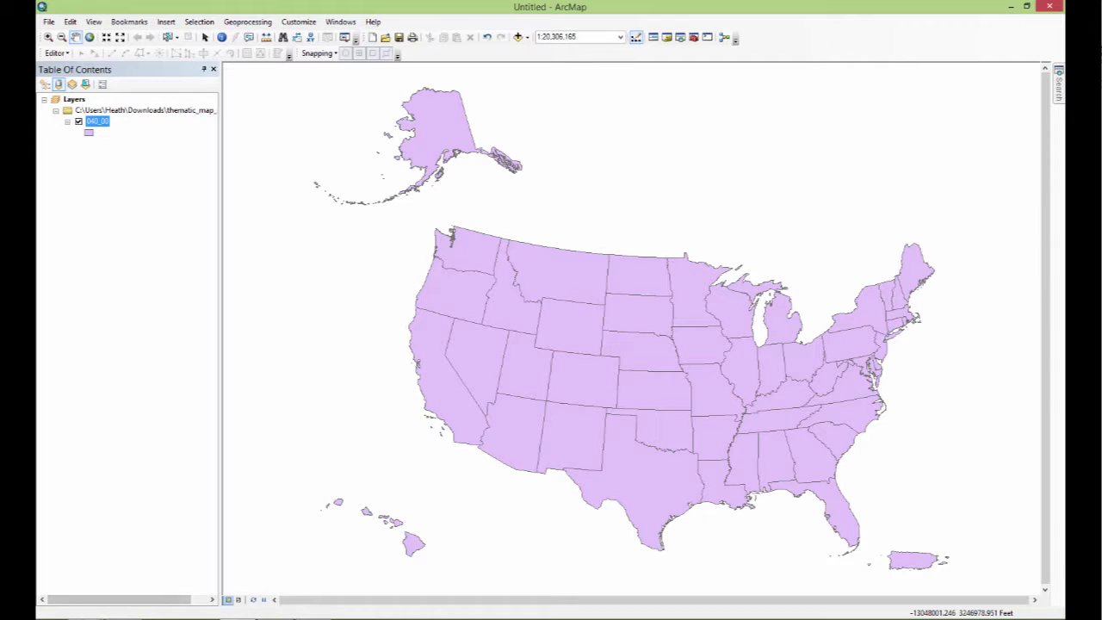
pyautogui.moveTo(172, 615)
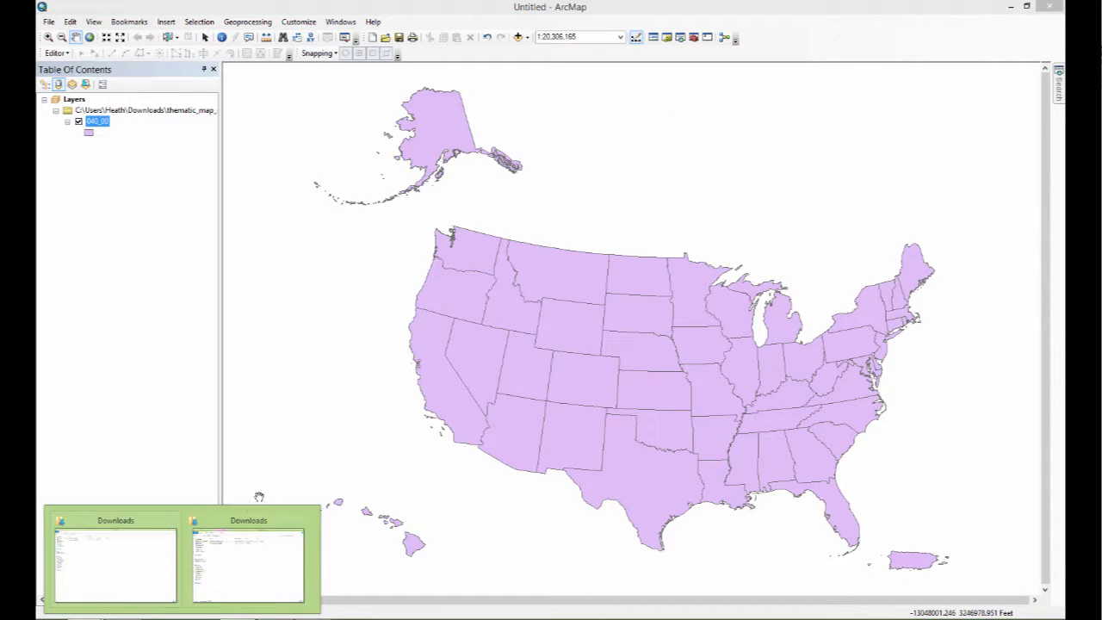
pyautogui.click(219, 566)
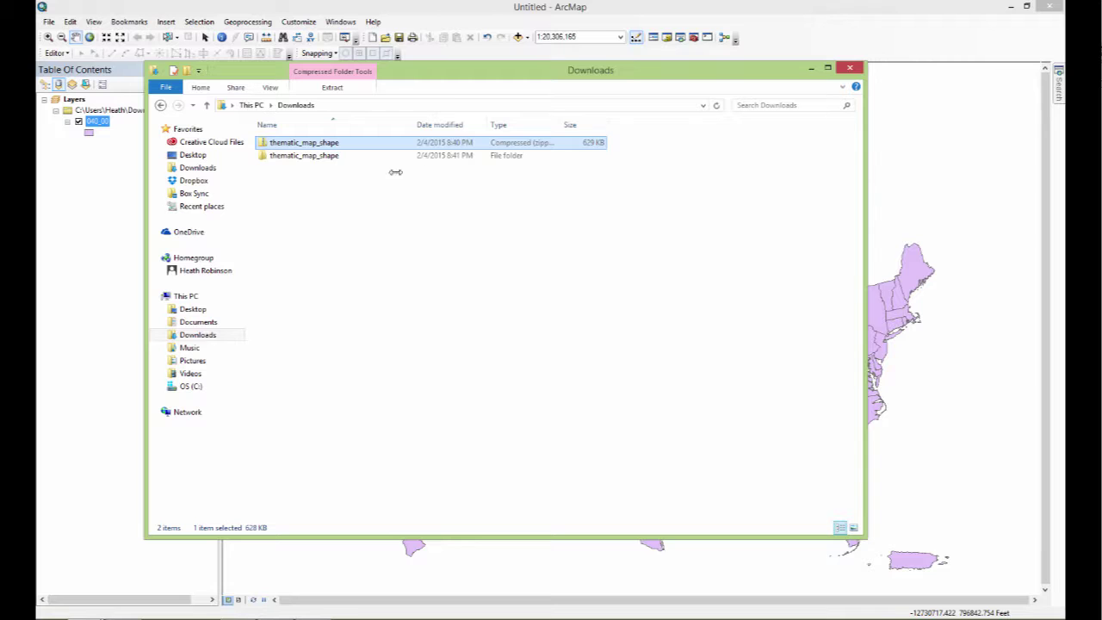
pyautogui.doubleClick(318, 156)
pyautogui.click(361, 258)
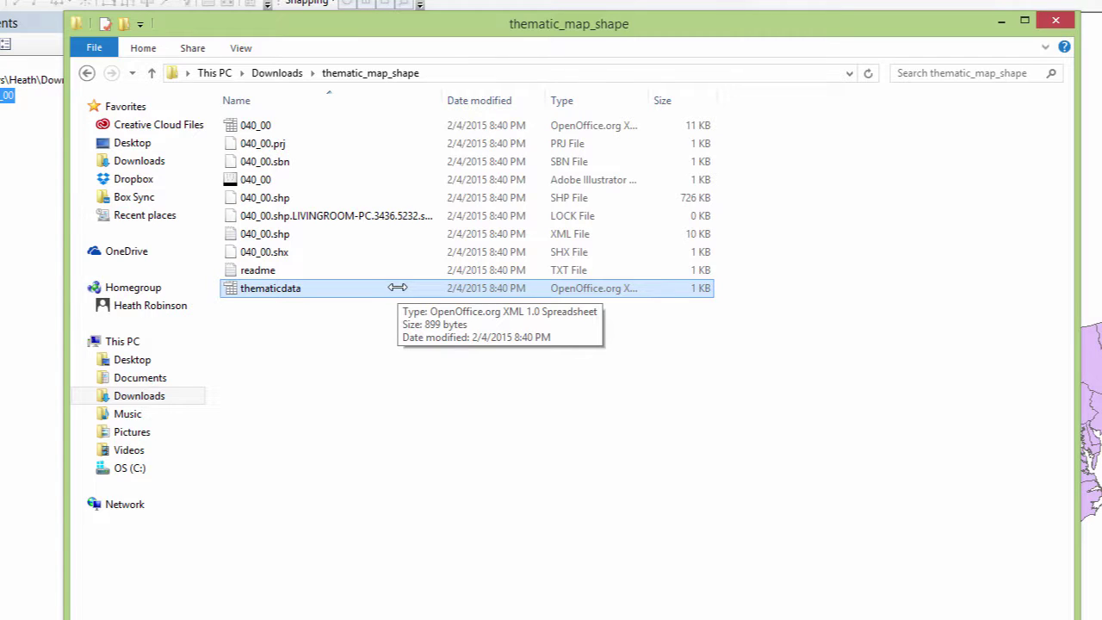
pyautogui.doubleClick(279, 287)
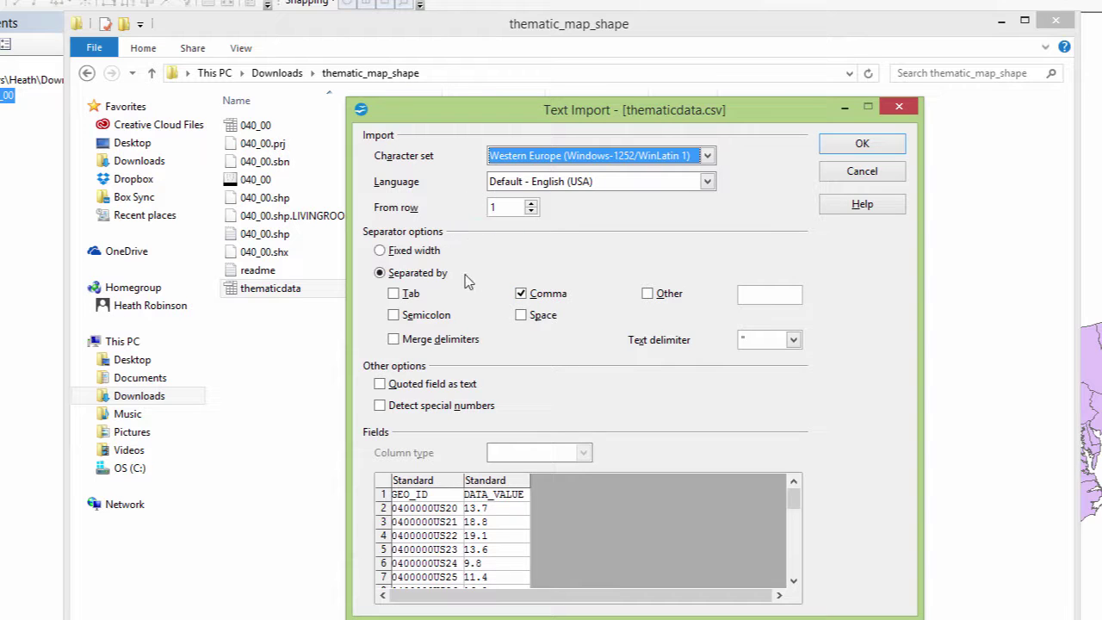
# Try space instead of comma as the separator for importing thematicdata.csv, and restore the comma separator
pyautogui.click(521, 294)
pyautogui.click(521, 316)
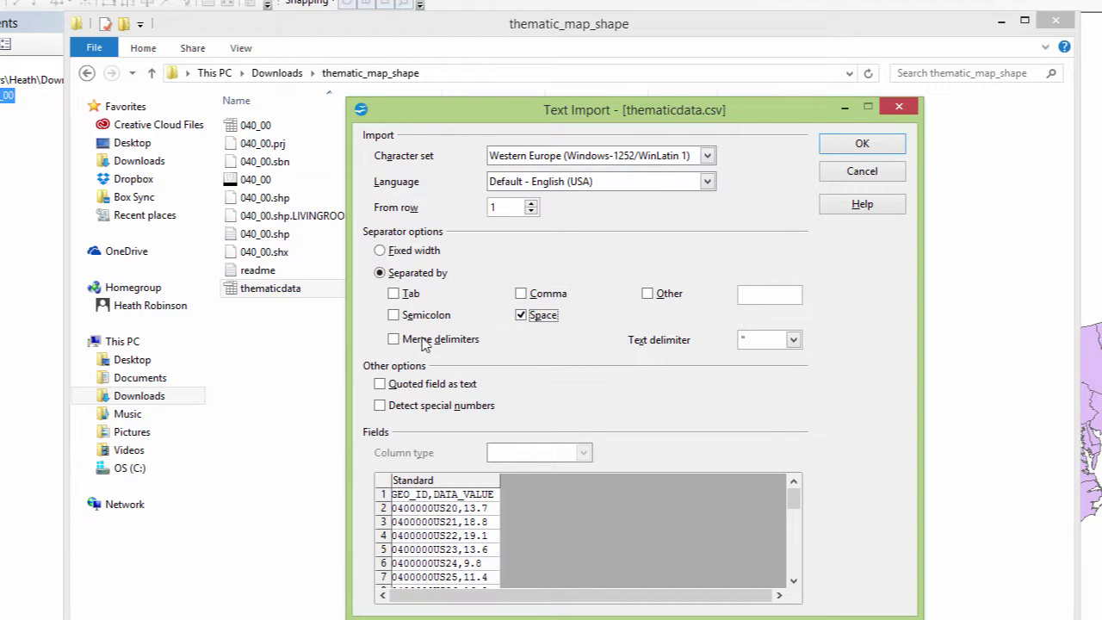
pyautogui.click(393, 315)
pyautogui.click(403, 319)
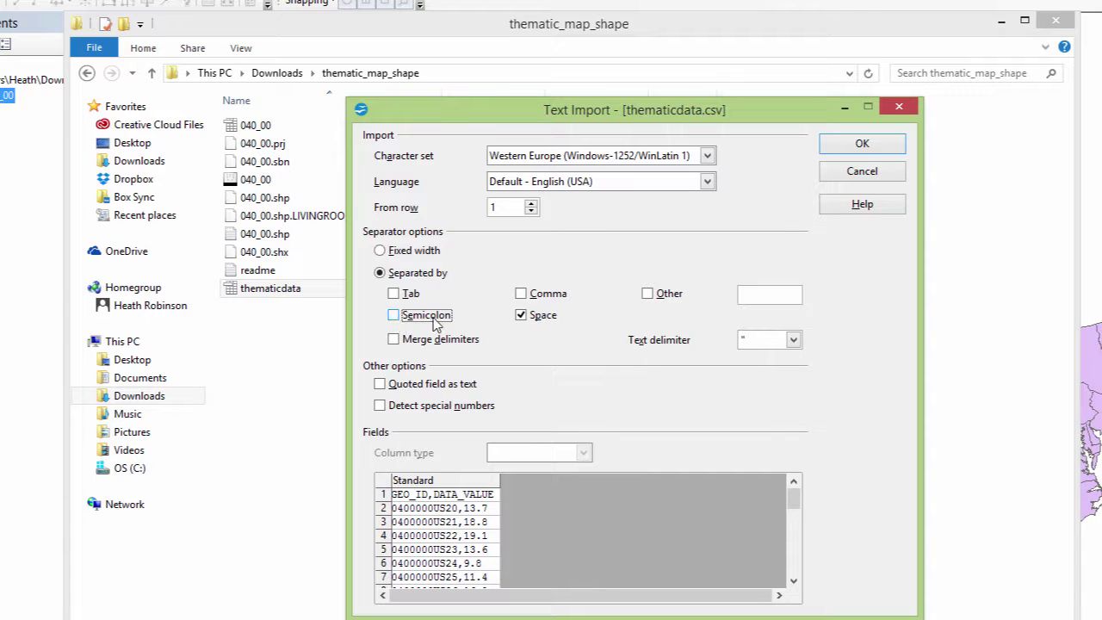
pyautogui.click(520, 315)
pyautogui.click(521, 293)
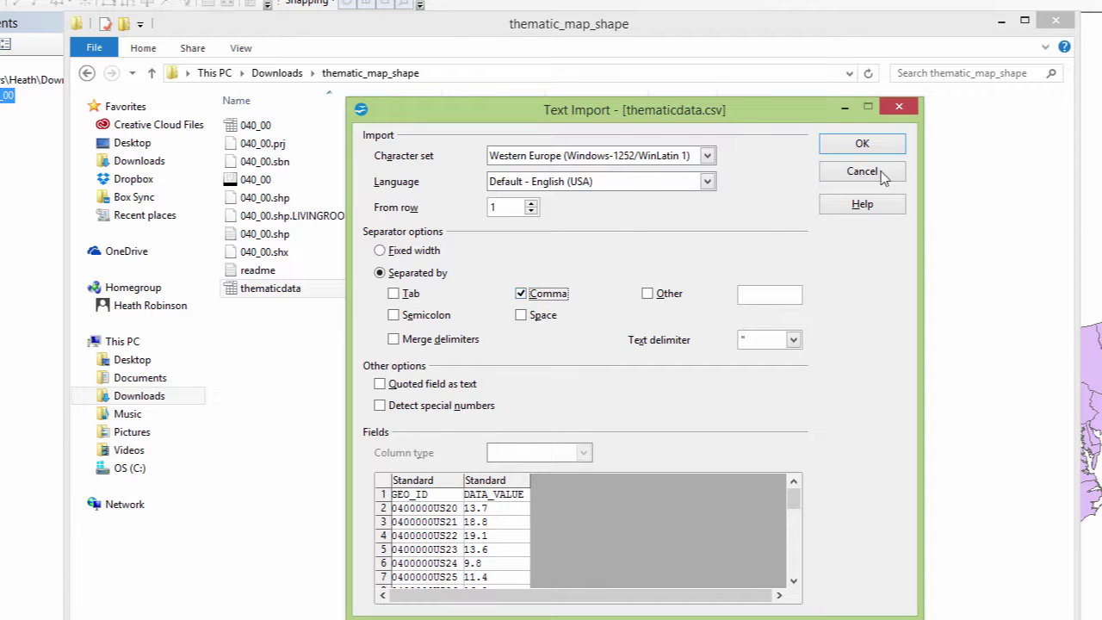
# Import thematicdata.csv into OpenOffice Calc and examine its GEO_ID and DATA_VALUE columns, closing the spreadsheet and folder to return to ArcMap
pyautogui.click(859, 145)
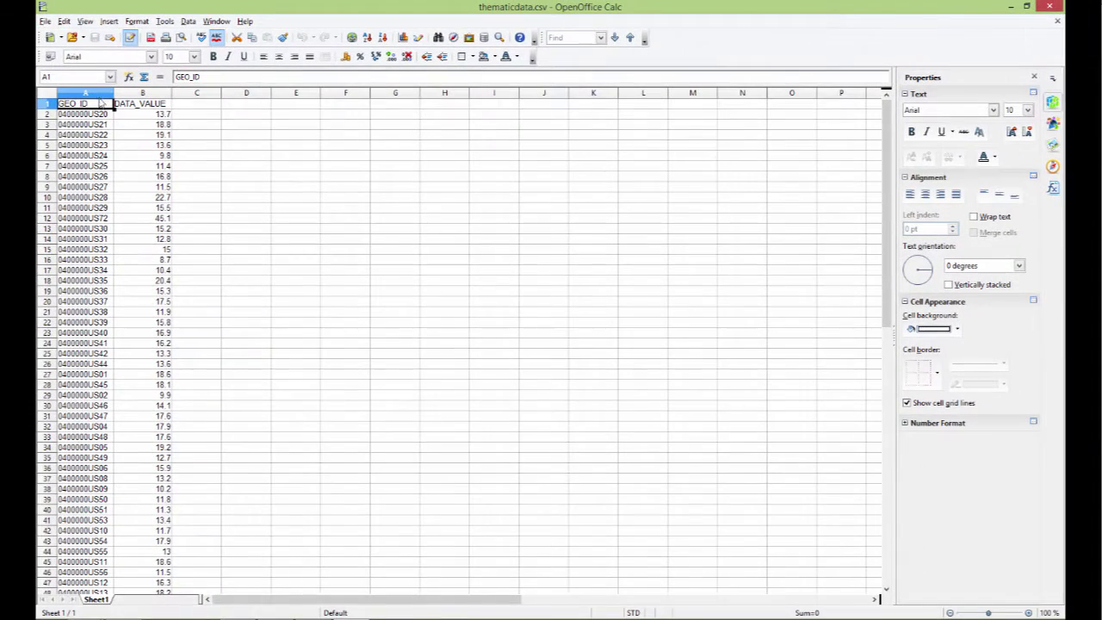
pyautogui.click(84, 92)
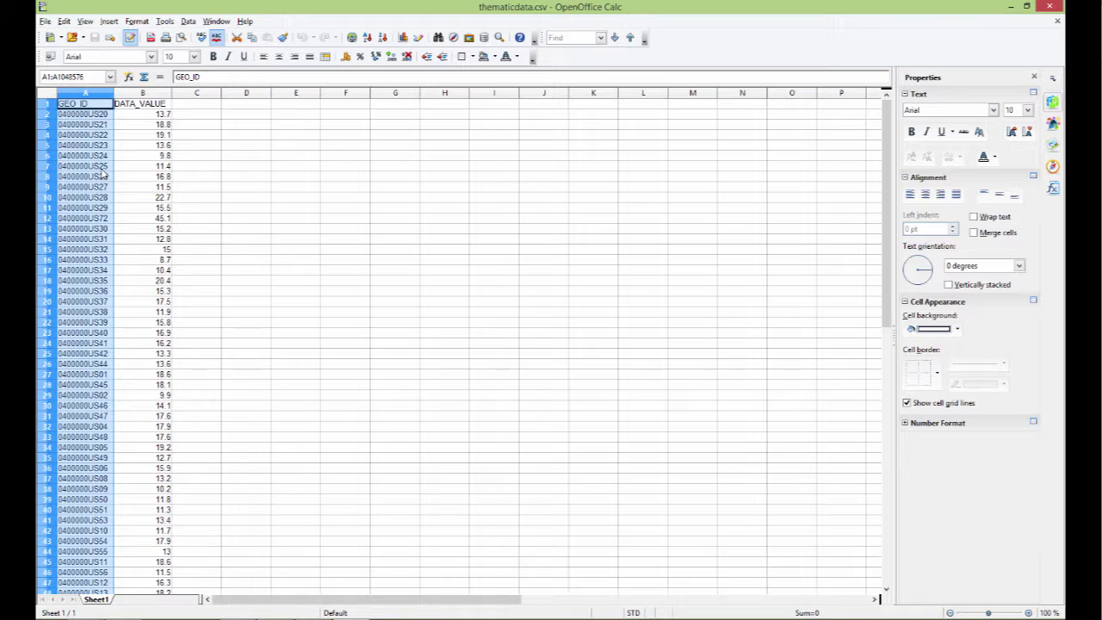
pyautogui.click(158, 94)
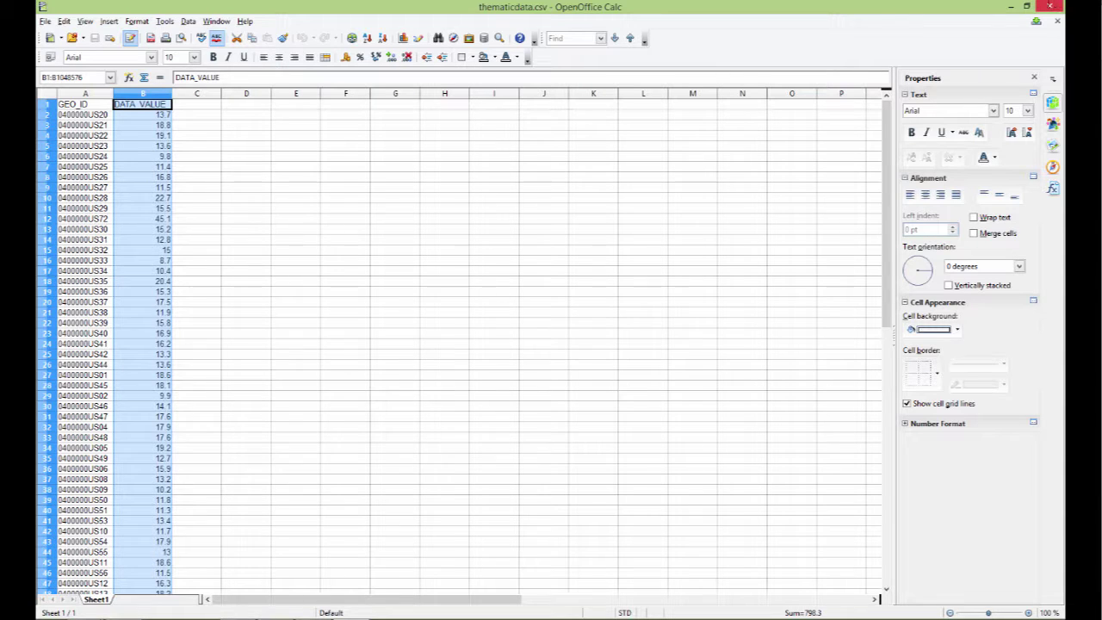
pyautogui.click(1049, 6)
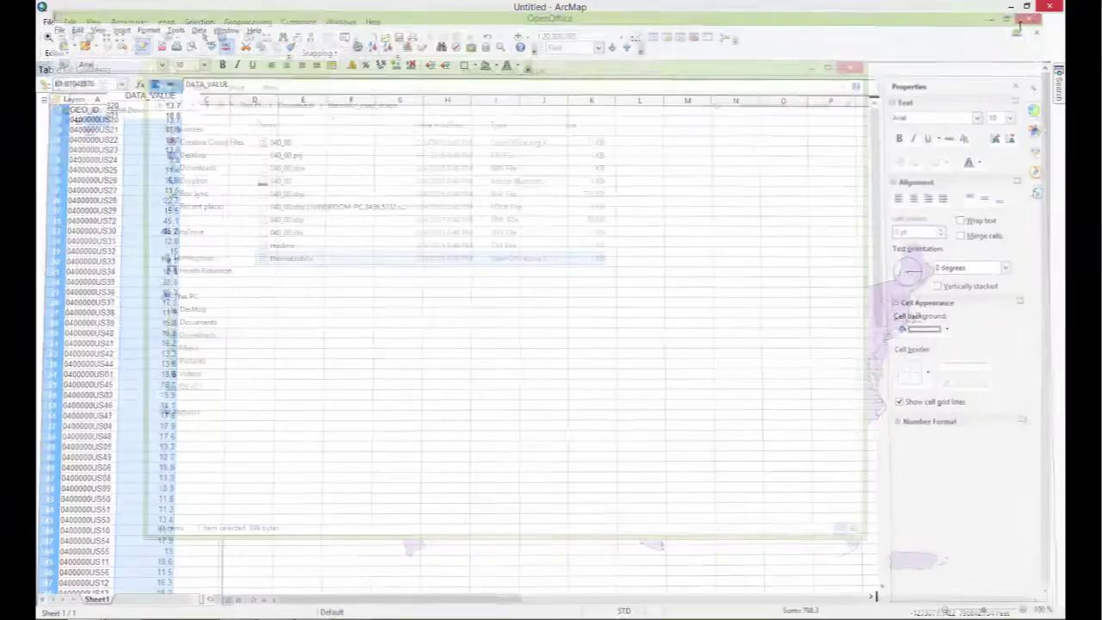
pyautogui.click(849, 68)
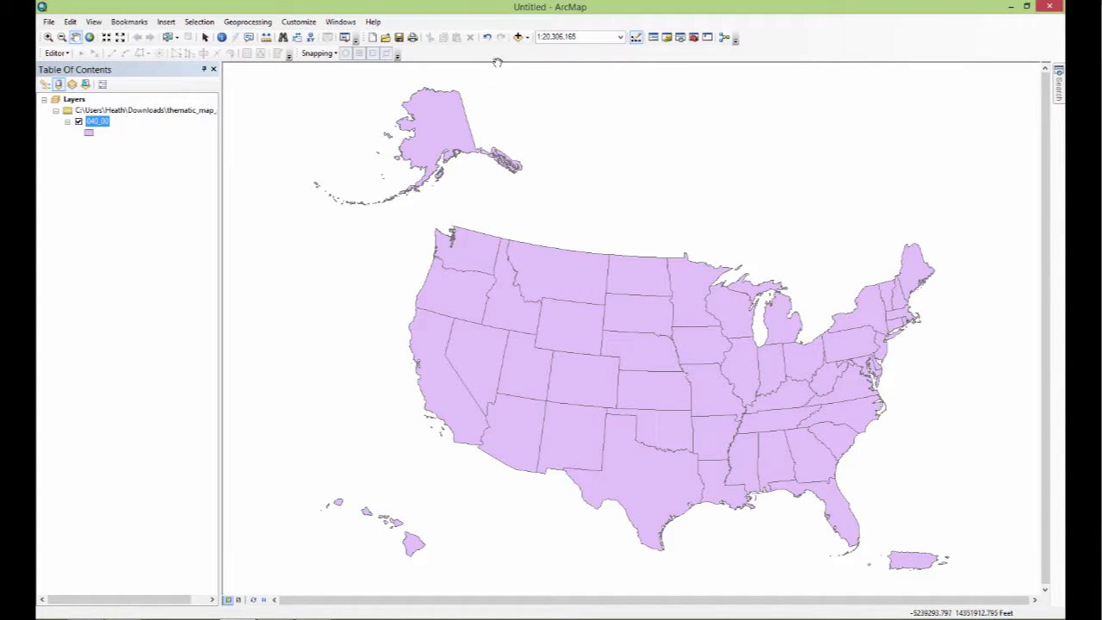
# Add the thematicdata.csv table from the thematic_map_shape folder to the map document
pyautogui.click(517, 38)
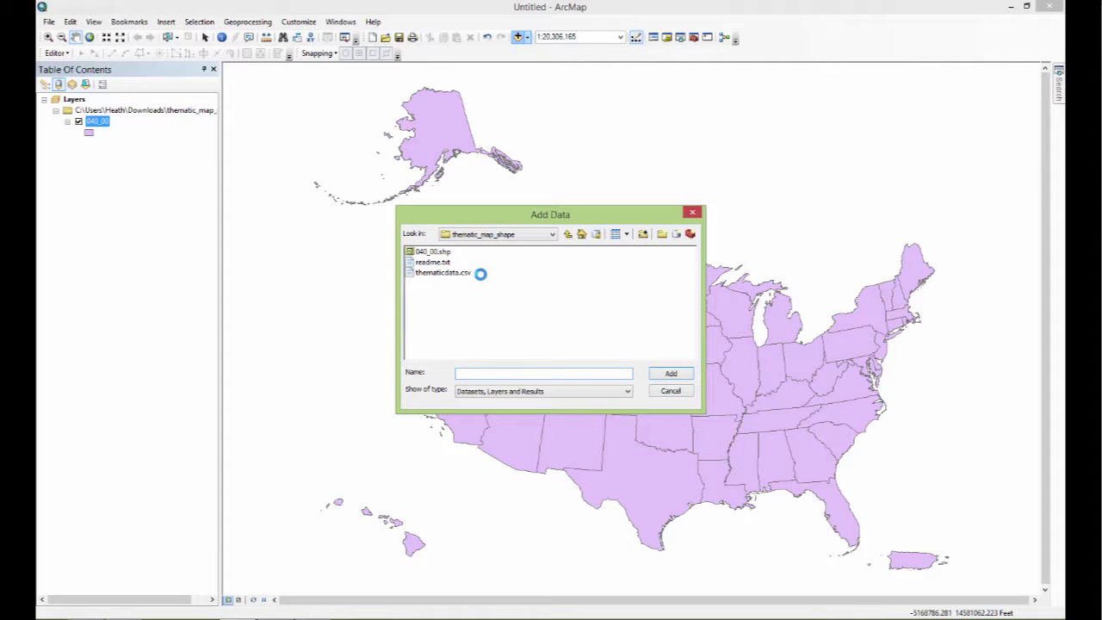
pyautogui.click(452, 274)
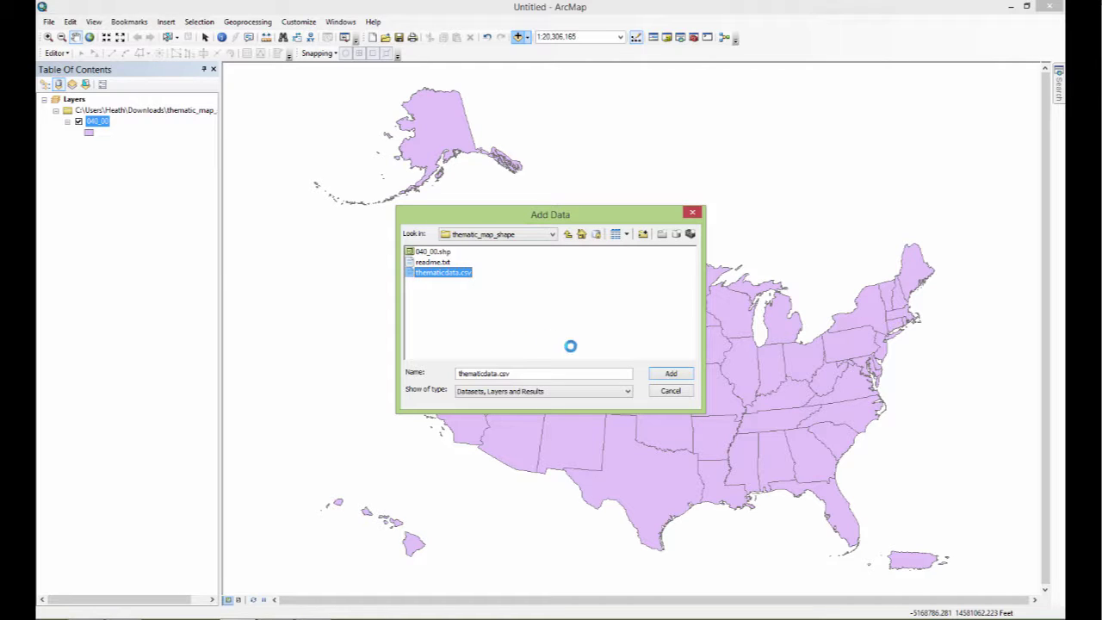
pyautogui.click(659, 374)
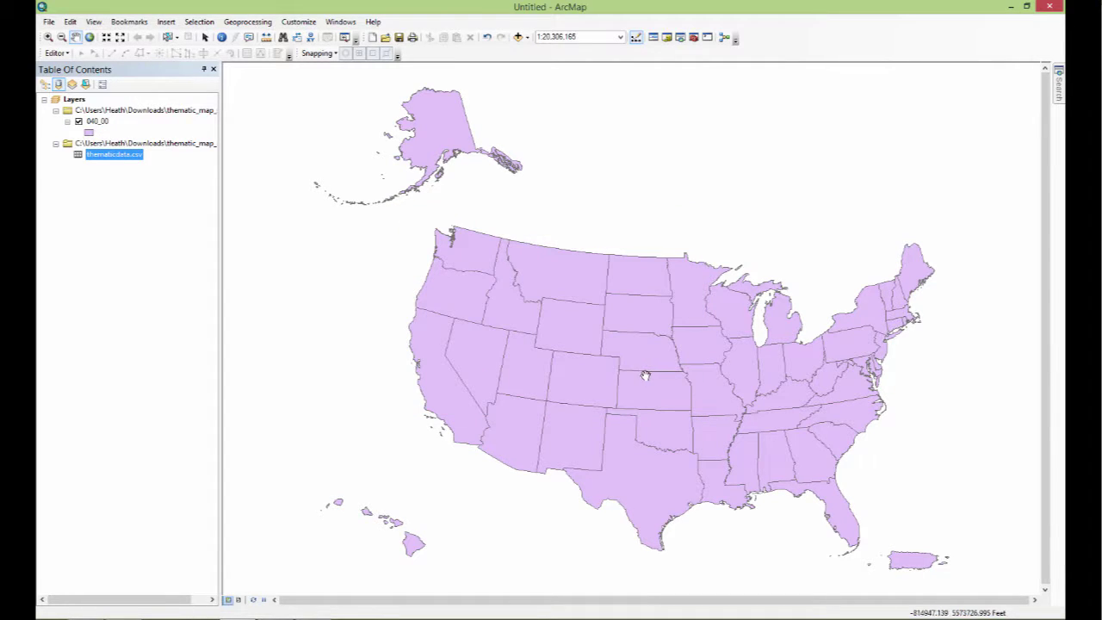
# Validate and create a join of the thematicdata.csv table to the 040_00 layer, matching on GEO_ID in both tables
pyautogui.click(101, 122)
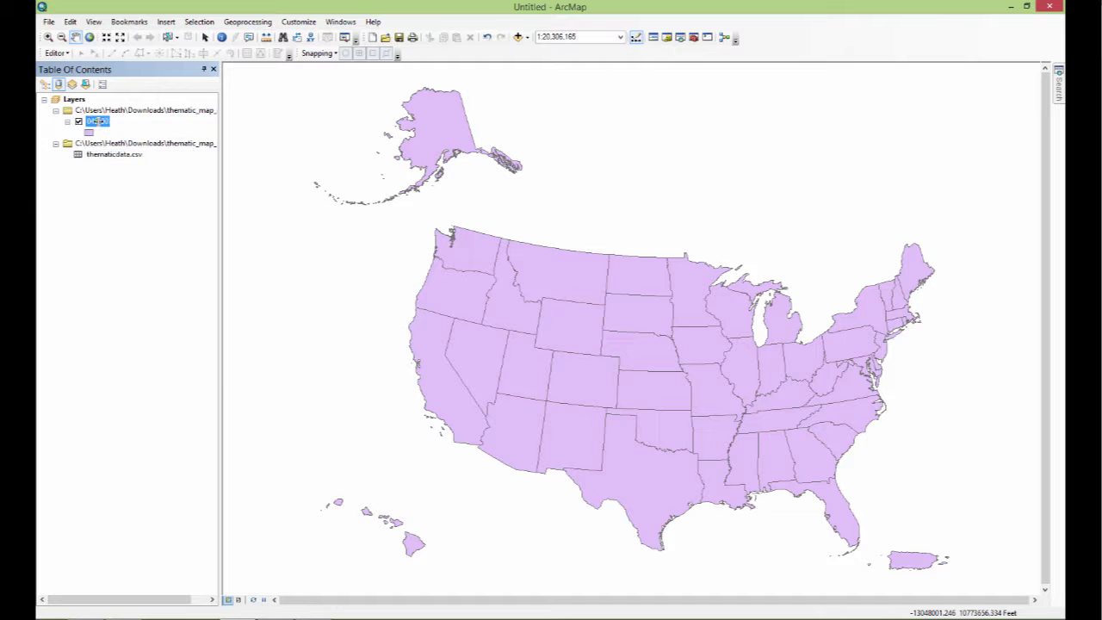
pyautogui.rightClick(101, 122)
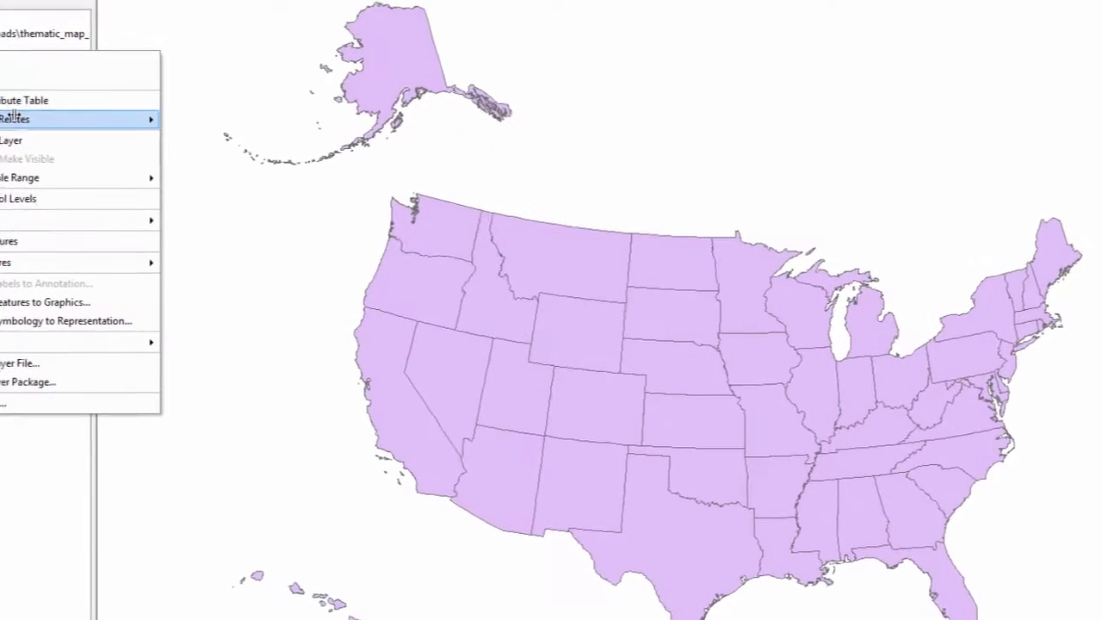
pyautogui.moveTo(215, 172)
pyautogui.click(194, 119)
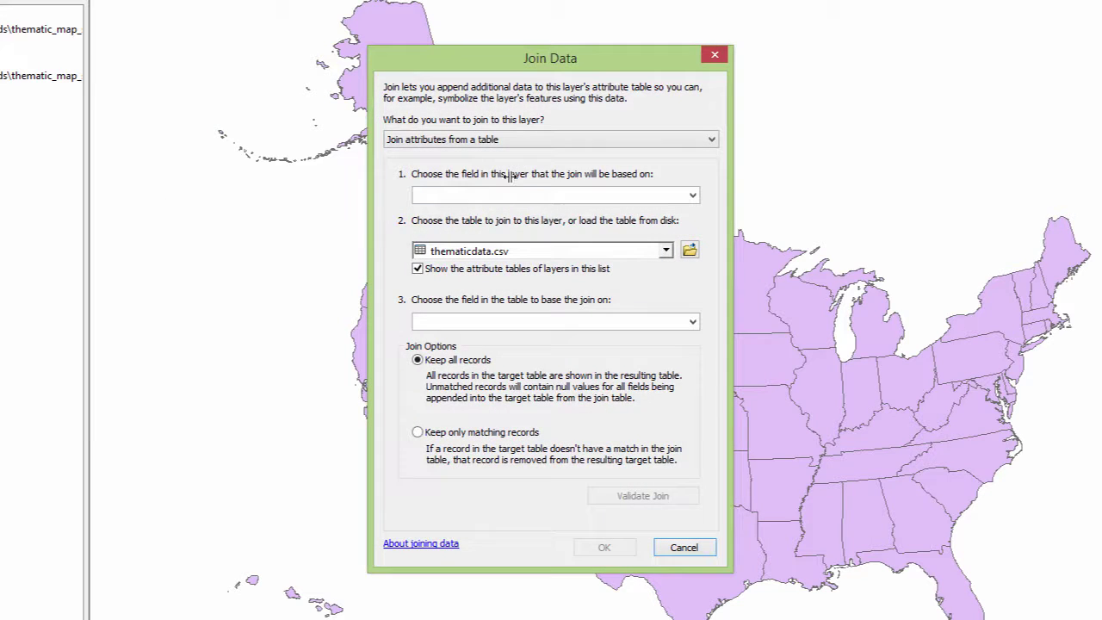
pyautogui.click(690, 194)
pyautogui.click(632, 222)
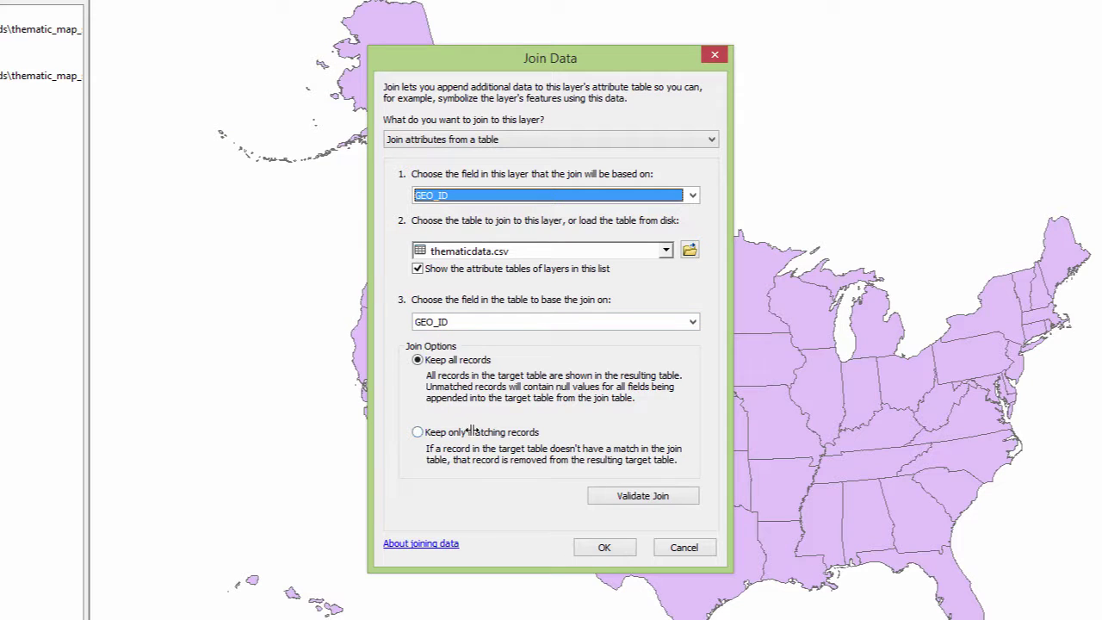
pyautogui.click(538, 442)
pyautogui.click(652, 497)
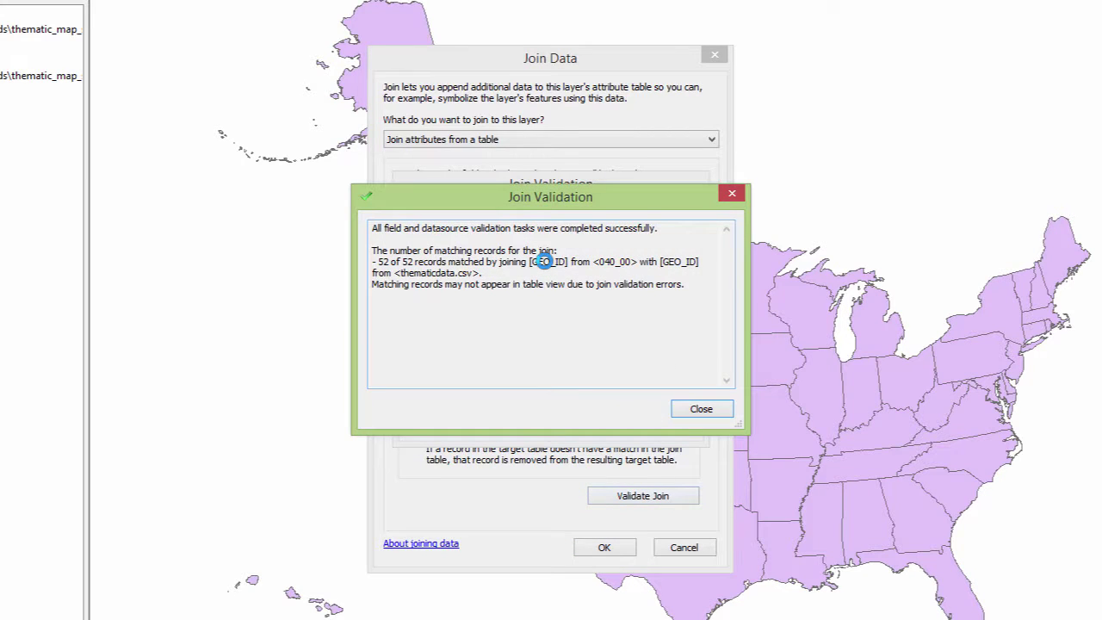
pyautogui.click(732, 192)
pyautogui.click(626, 549)
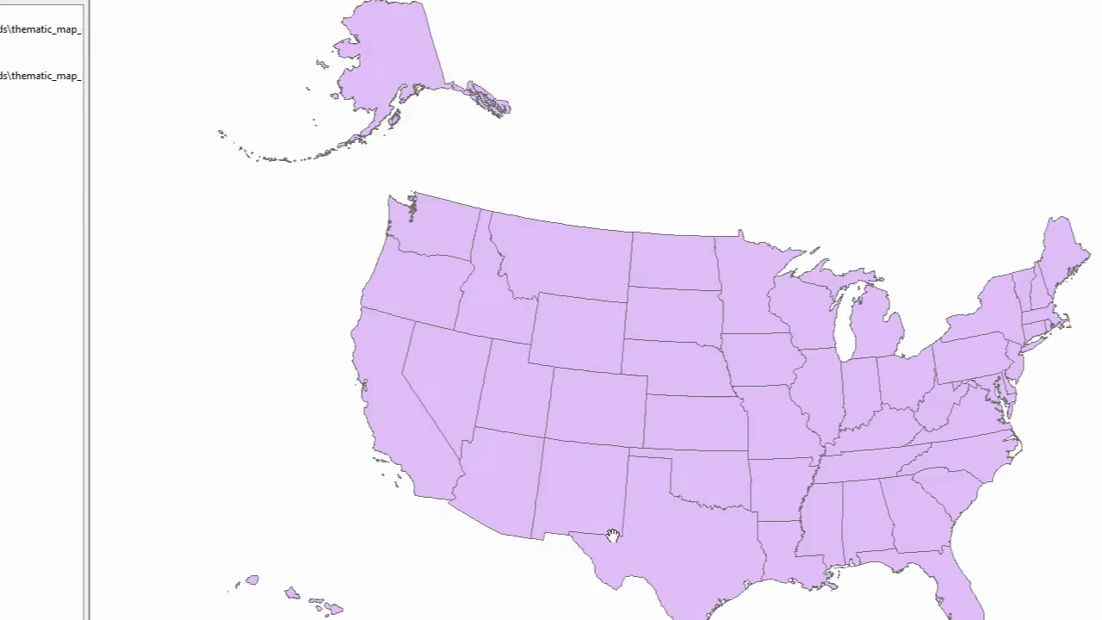
# Open the 040_00 layer's attribute table and check the joined DATA_VALUE column
pyautogui.rightClick(4, 86)
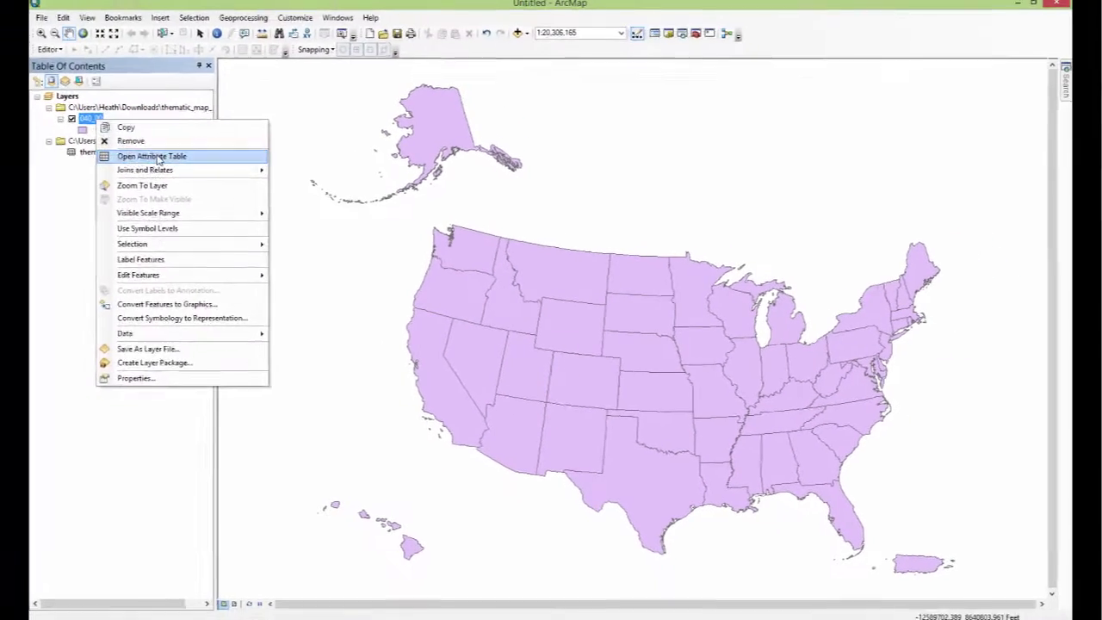
pyautogui.click(52, 142)
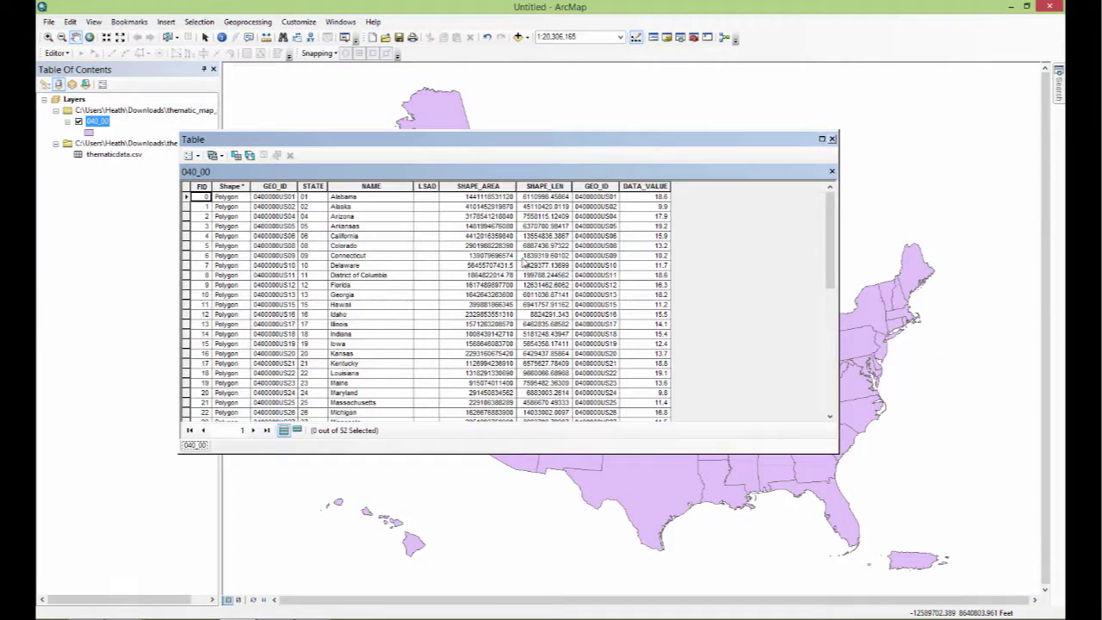
pyautogui.click(648, 187)
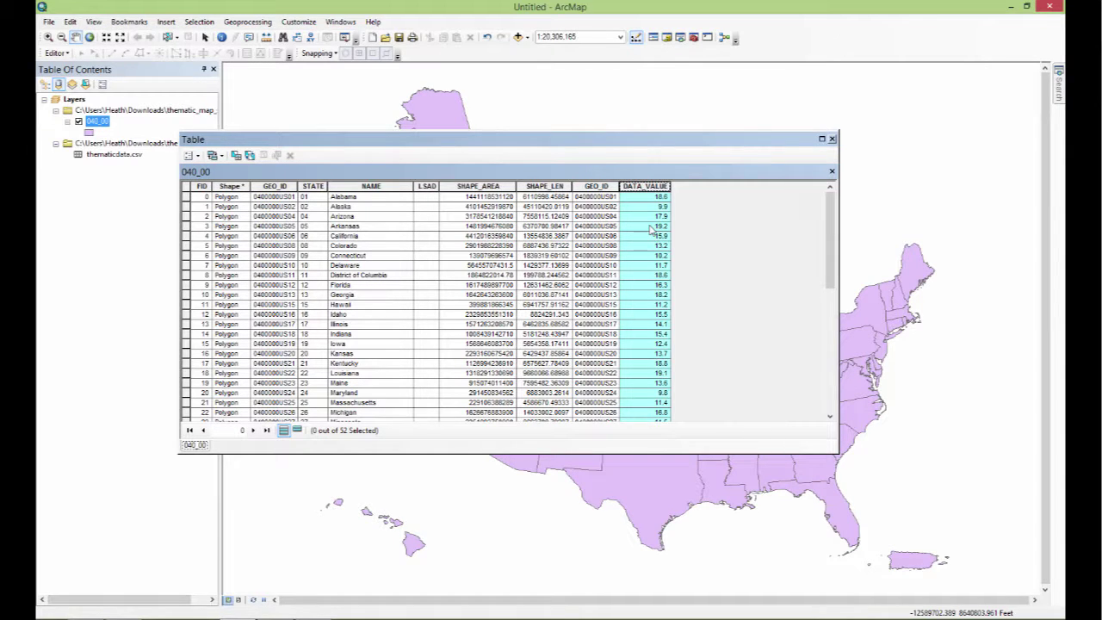
pyautogui.click(831, 139)
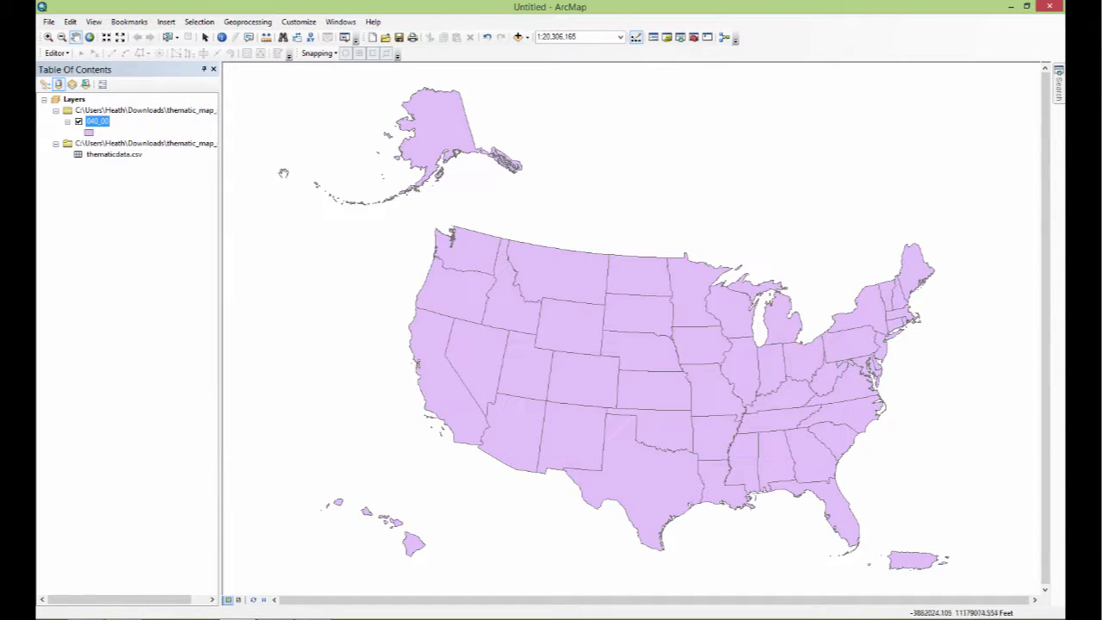
# Symbolize the 040_00 layer with graduated colors based on DATA_VALUE, using the light pink to magenta color ramp
pyautogui.rightClick(103, 121)
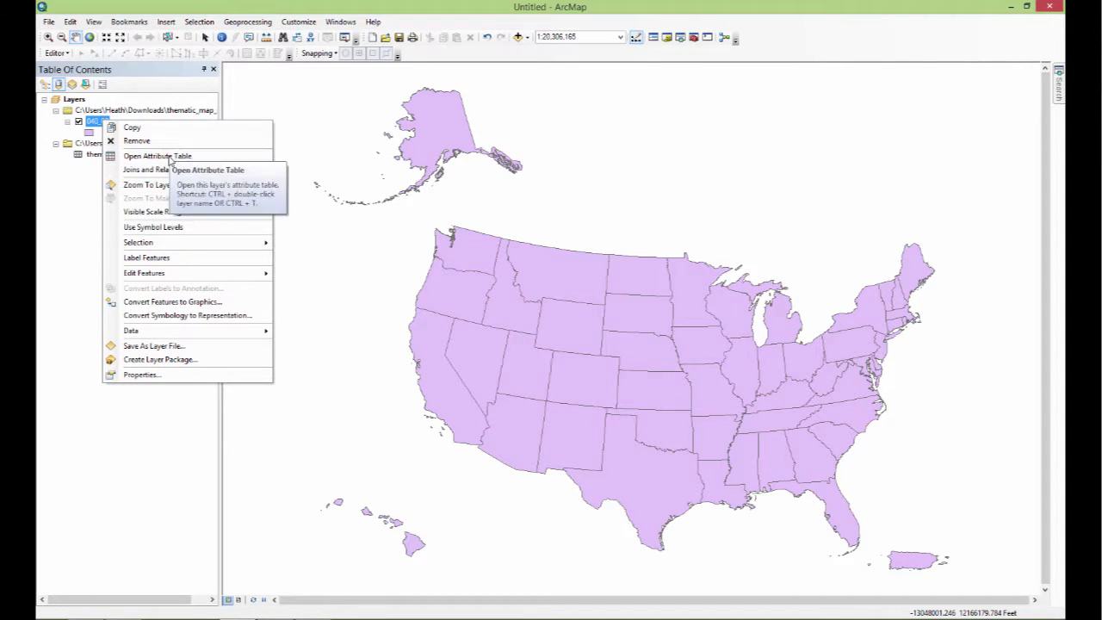
pyautogui.click(159, 375)
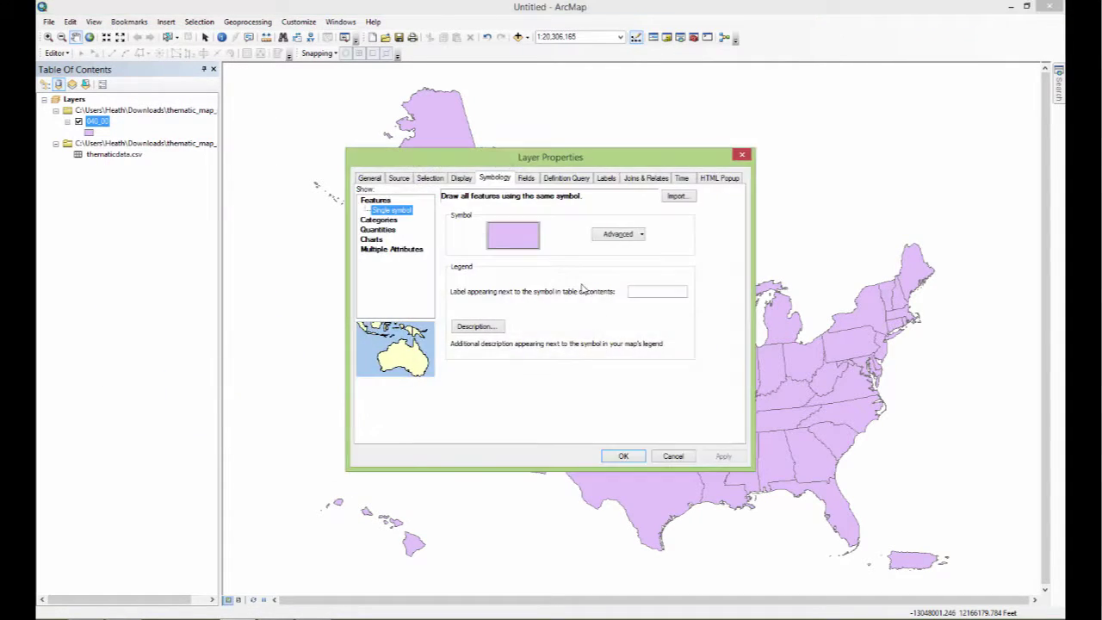
pyautogui.click(384, 230)
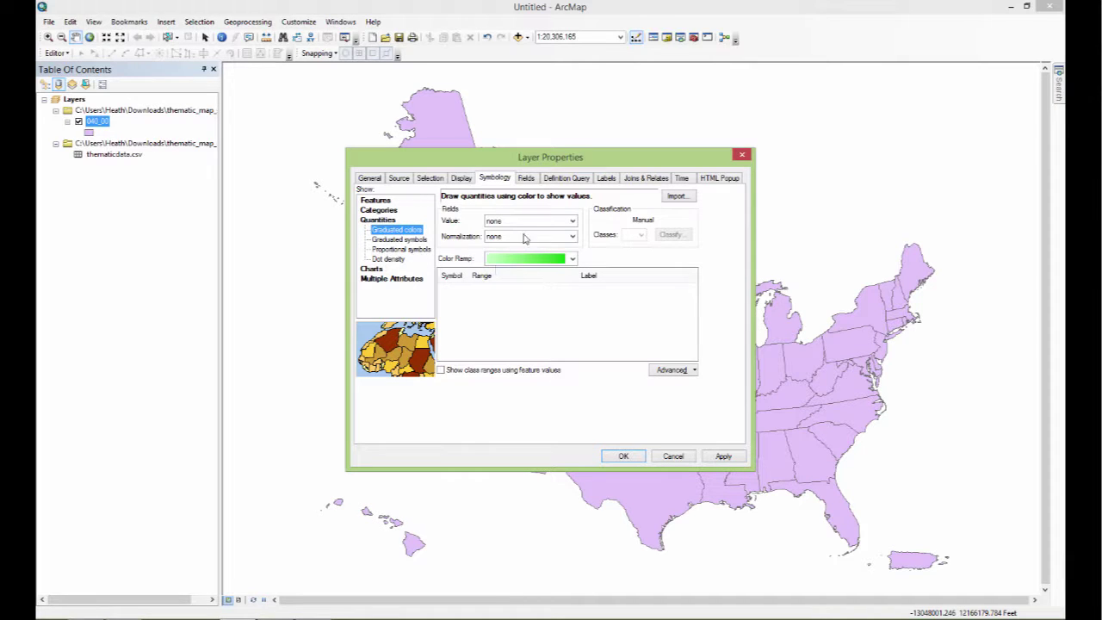
pyautogui.click(531, 221)
pyautogui.click(549, 257)
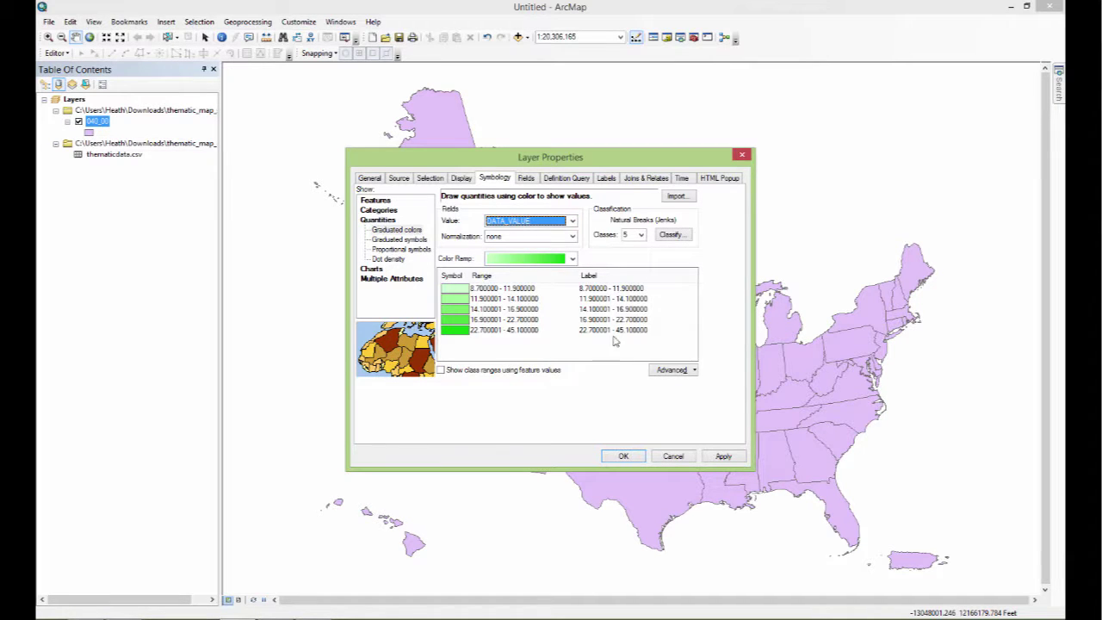
pyautogui.click(551, 258)
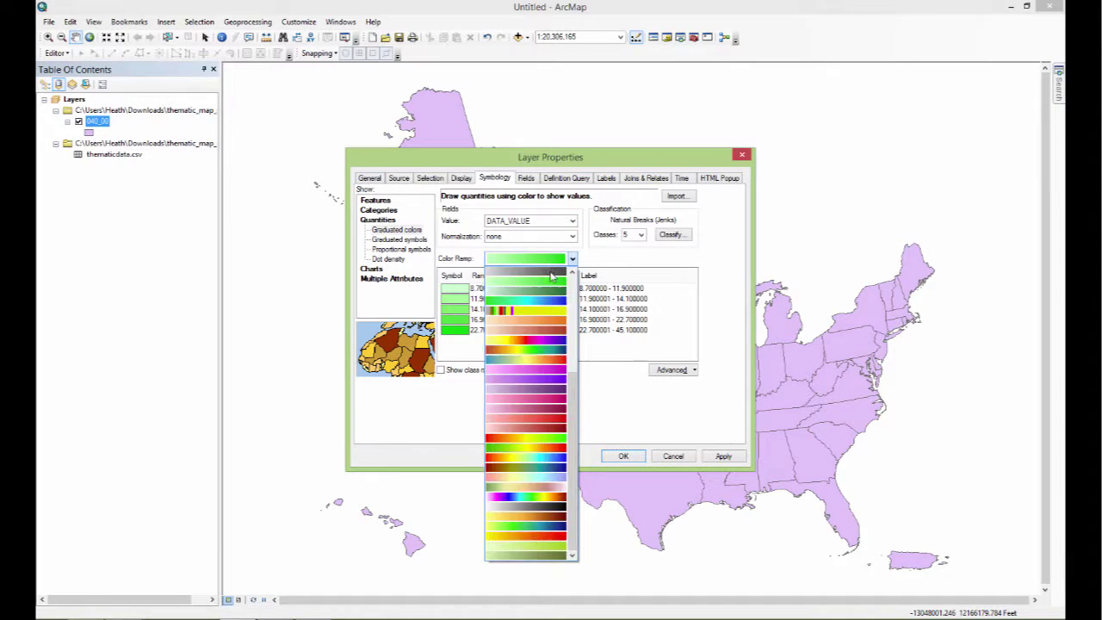
pyautogui.click(540, 374)
pyautogui.click(723, 455)
pyautogui.click(624, 456)
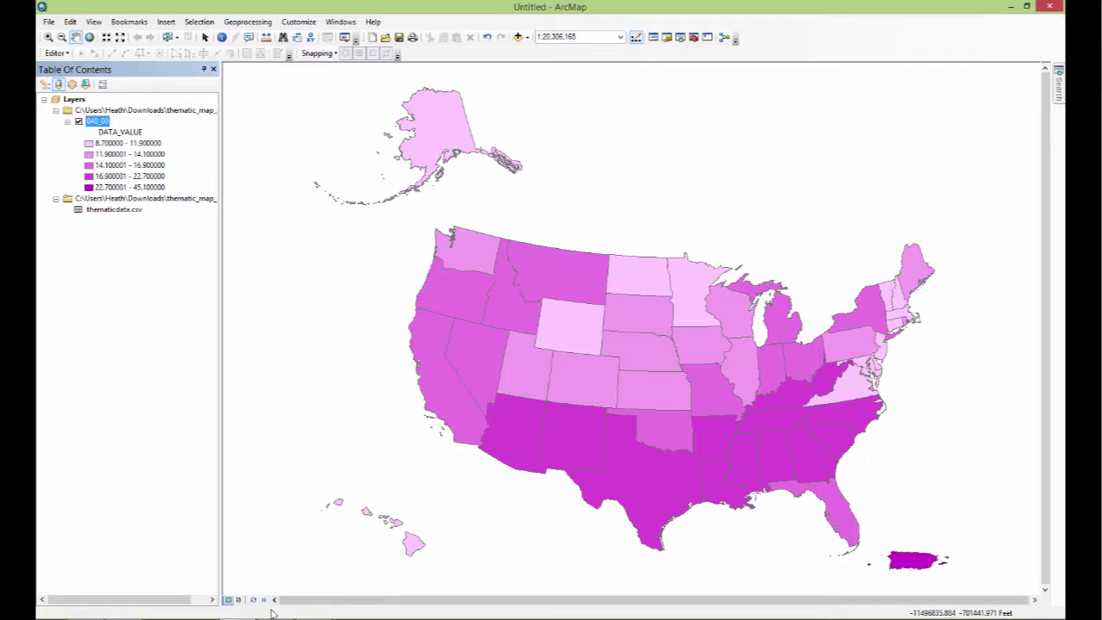
# Switch to American FactFinder in the browser to compare its thematic poverty map with the ArcMap result, and return to ArcMap
pyautogui.moveTo(123, 616)
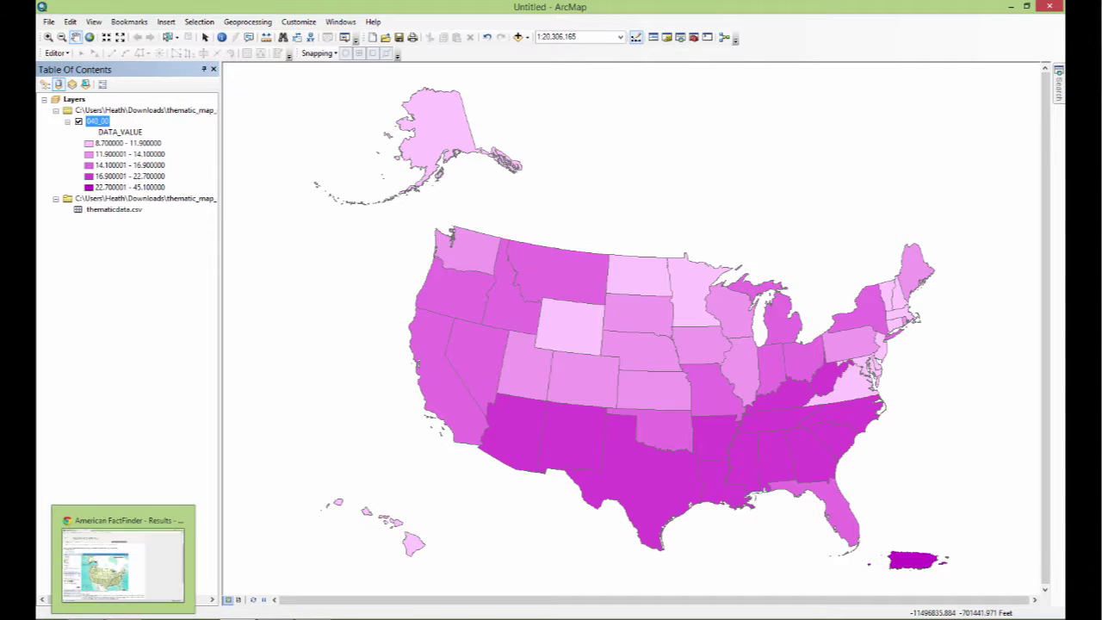
pyautogui.click(124, 559)
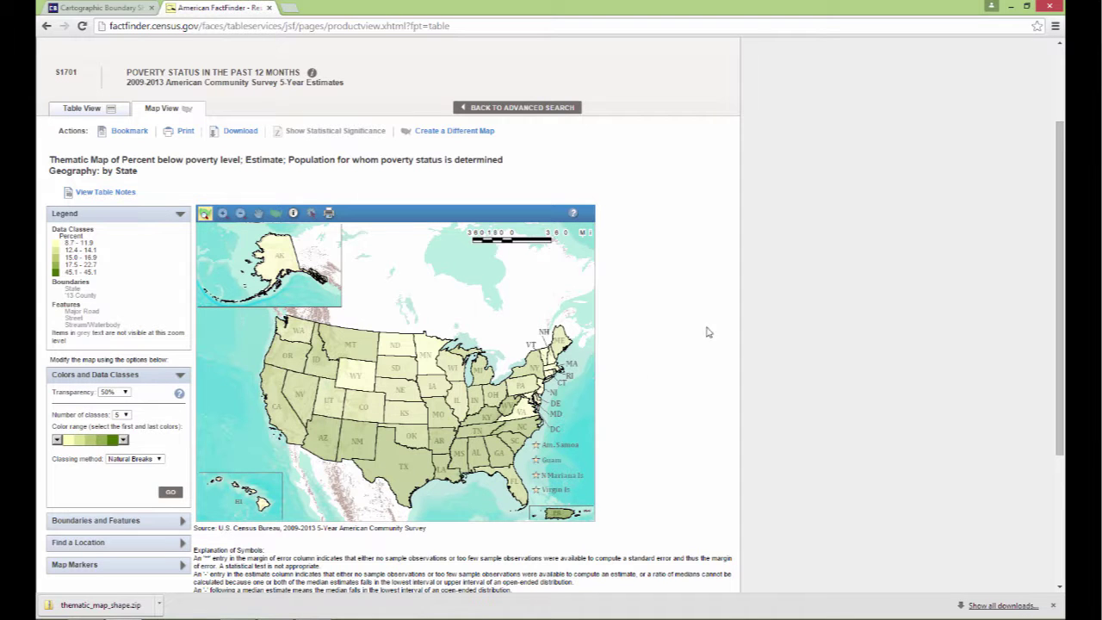
pyautogui.click(1012, 9)
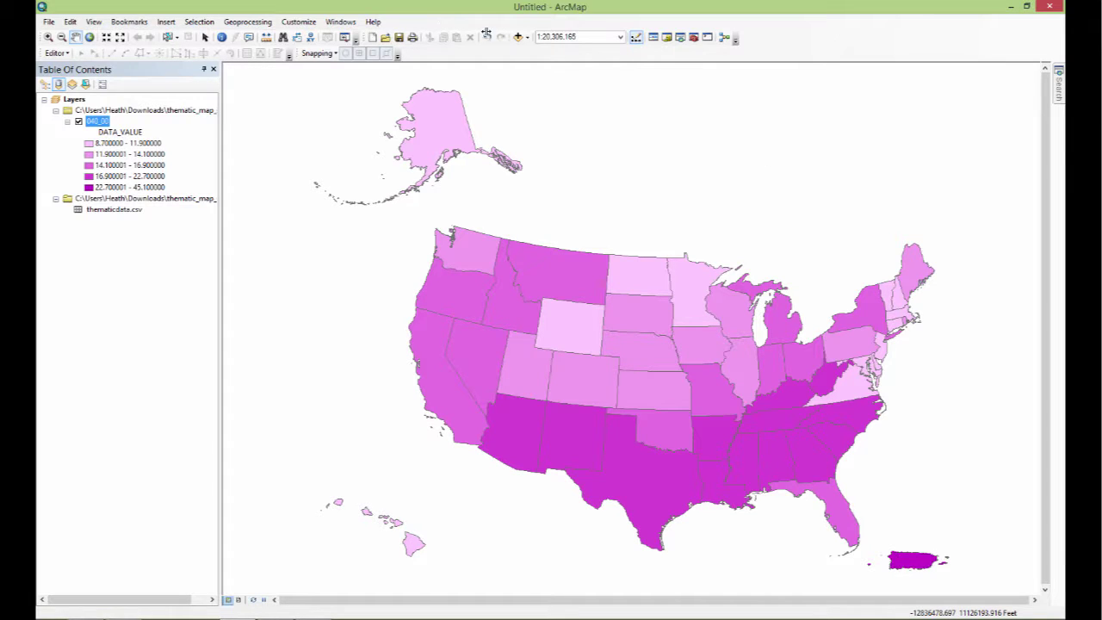
# Add the states.shp shapefile from the Census folder in the Desktop's Base GIS Data folder to the map
pyautogui.click(517, 37)
pyautogui.click(513, 235)
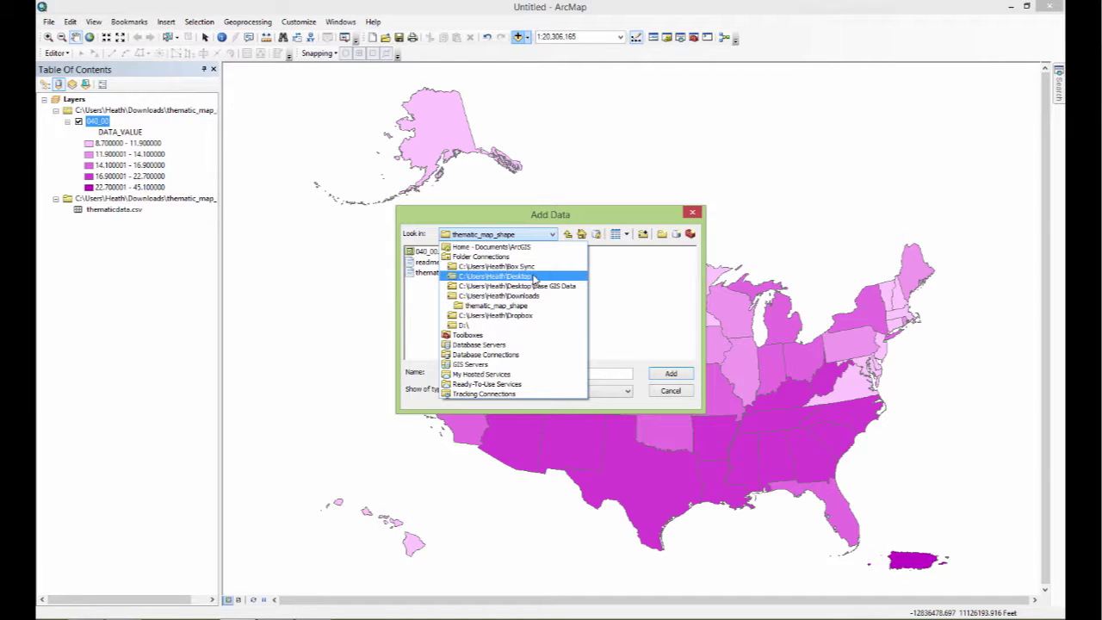
pyautogui.click(534, 277)
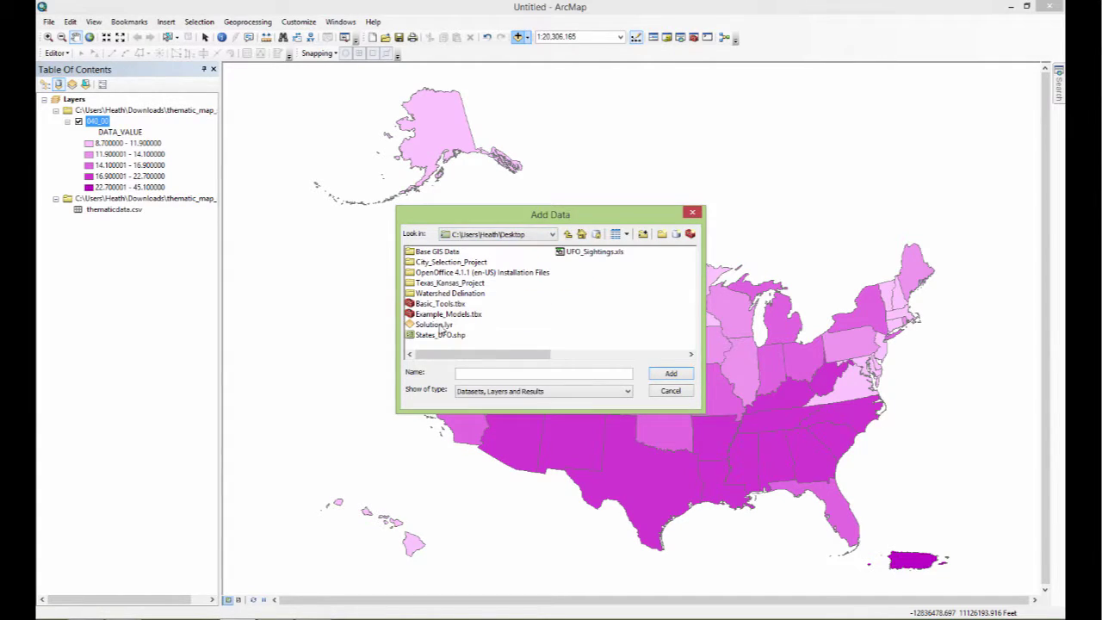
pyautogui.doubleClick(444, 252)
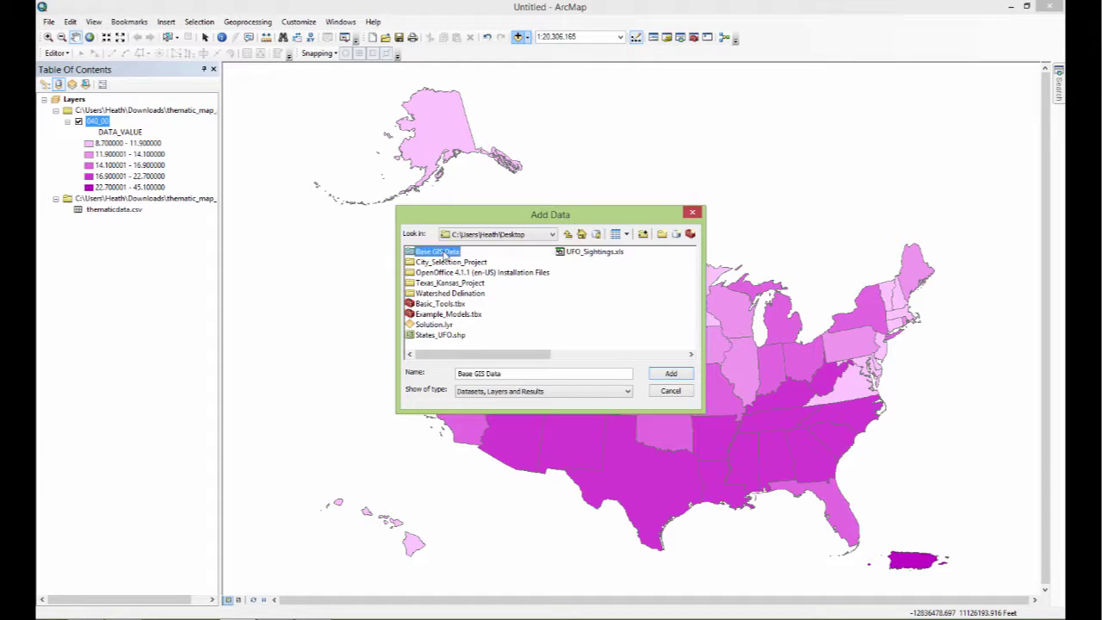
pyautogui.doubleClick(427, 272)
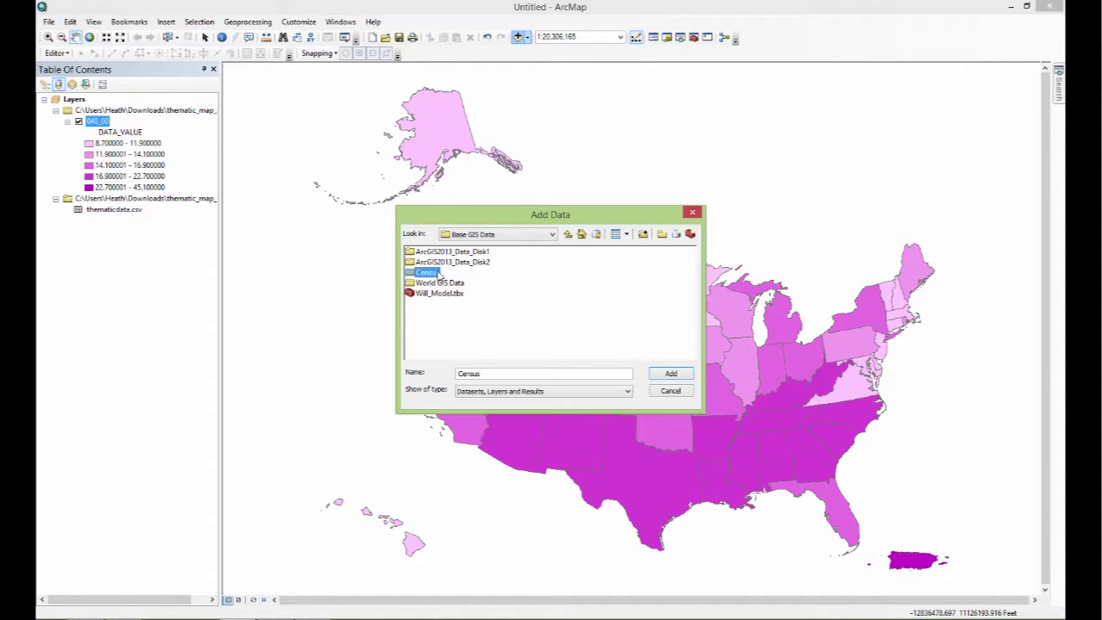
pyautogui.click(429, 251)
pyautogui.doubleClick(430, 252)
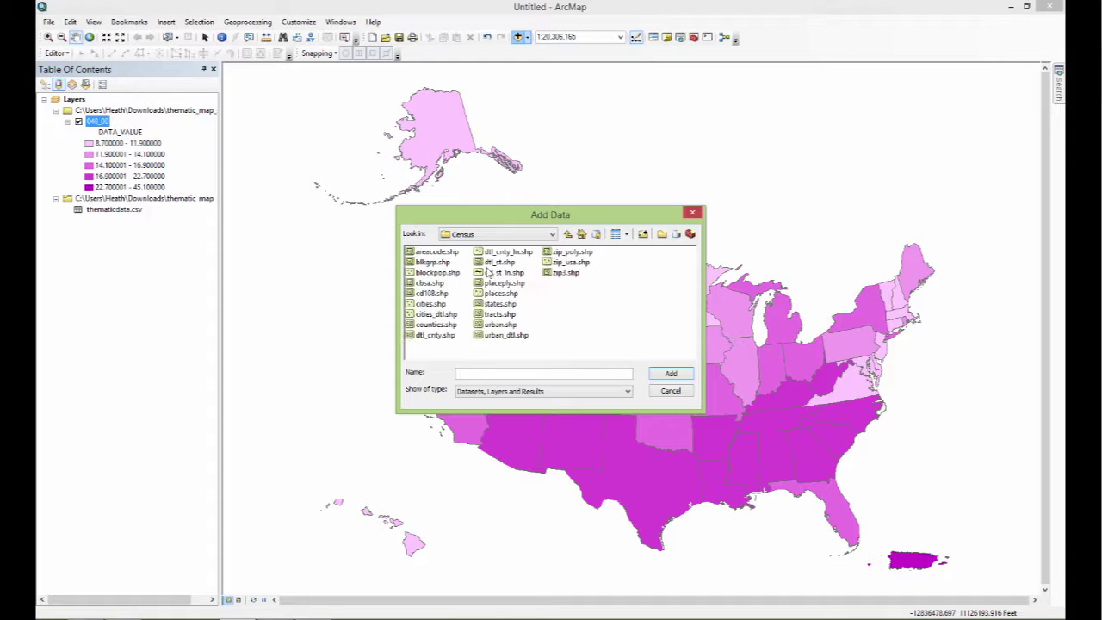
pyautogui.click(500, 304)
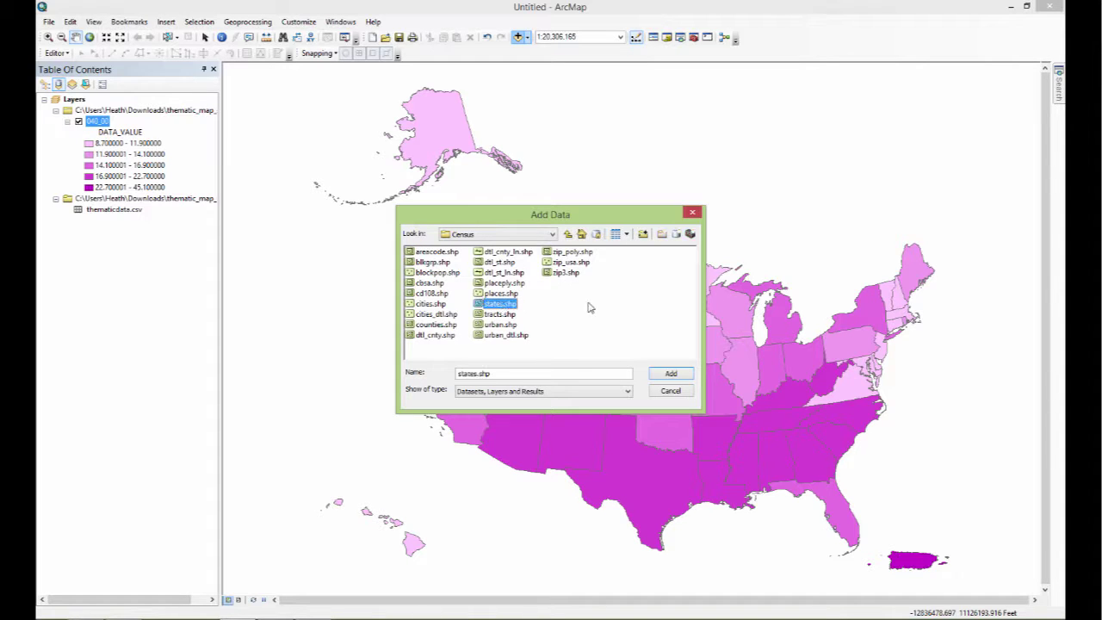
pyautogui.click(671, 374)
pyautogui.scroll(3, 366, 277)
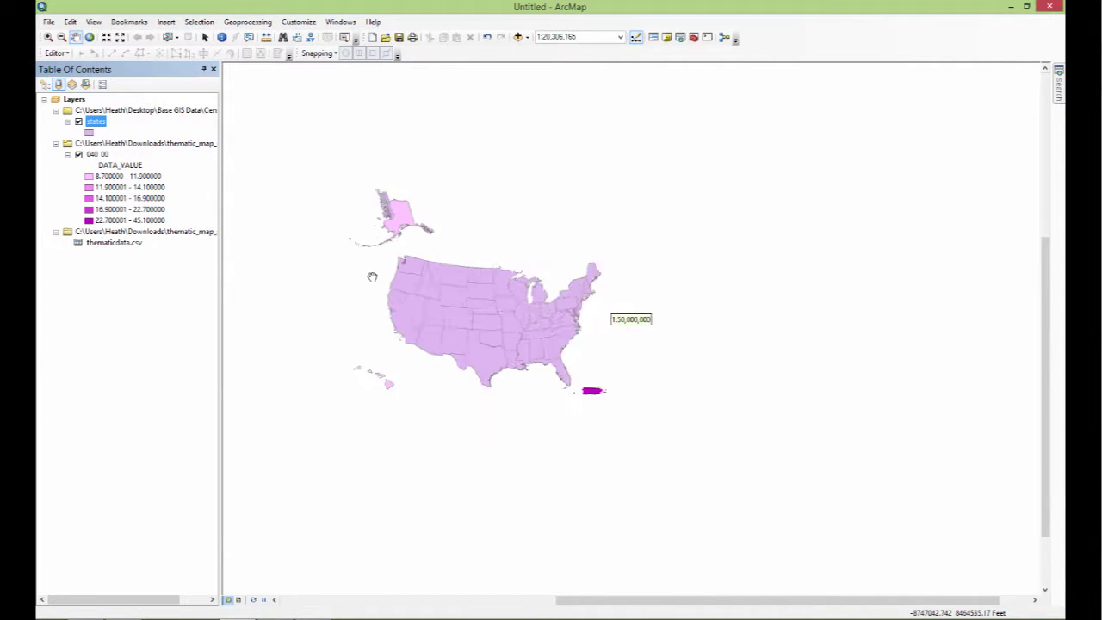
pyautogui.scroll(-2, 366, 276)
pyautogui.scroll(2, 365, 276)
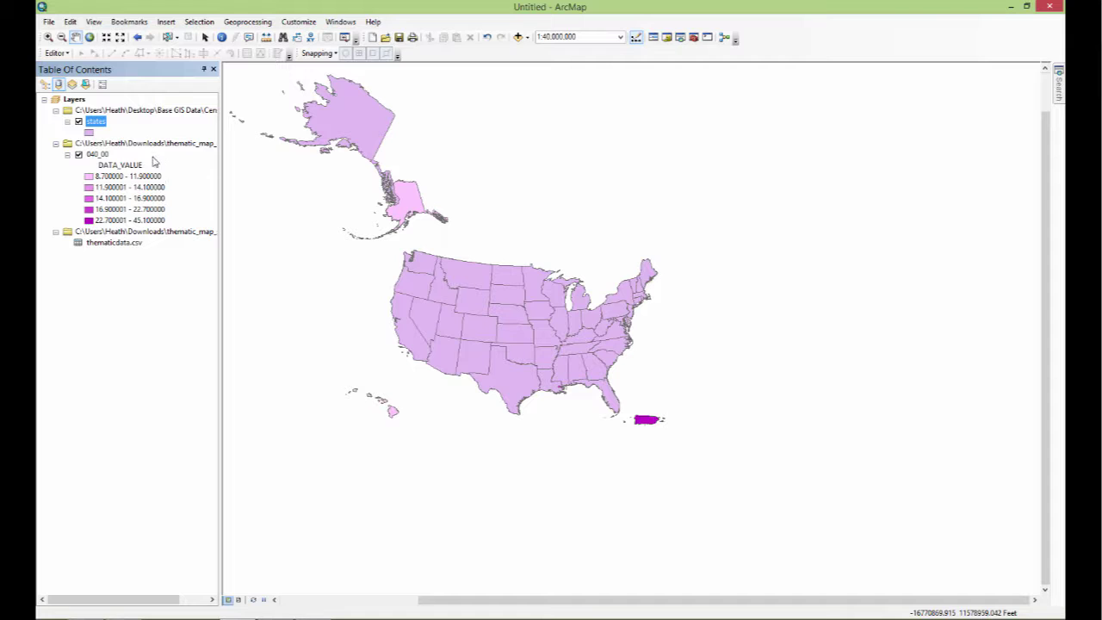
# Remove the 040_00 layer from the map
pyautogui.click(112, 143)
pyautogui.rightClick(98, 155)
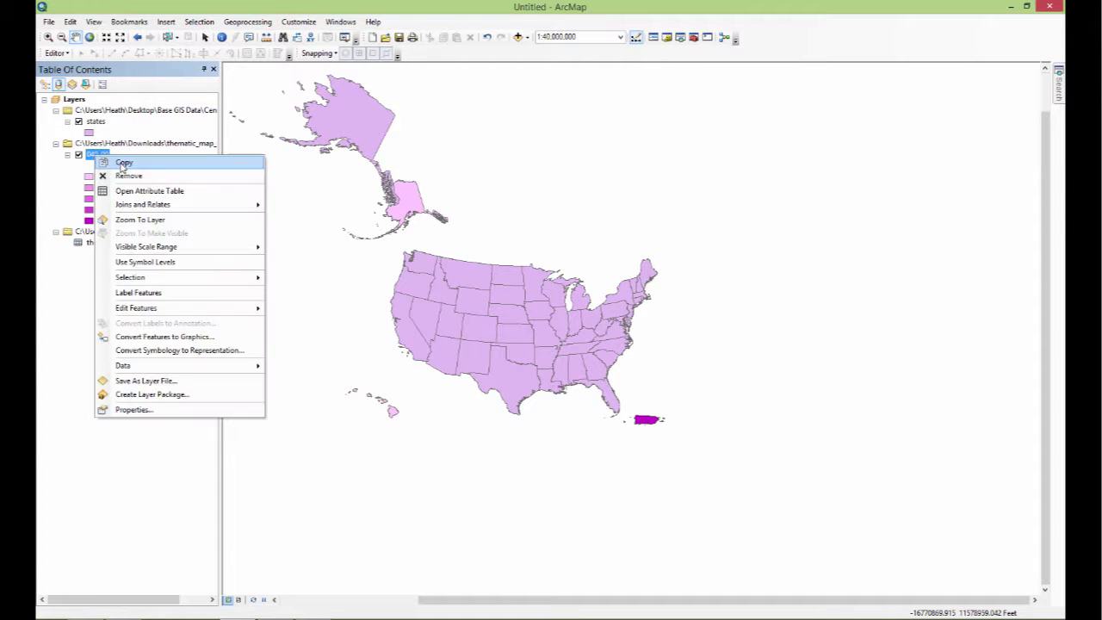
pyautogui.click(127, 176)
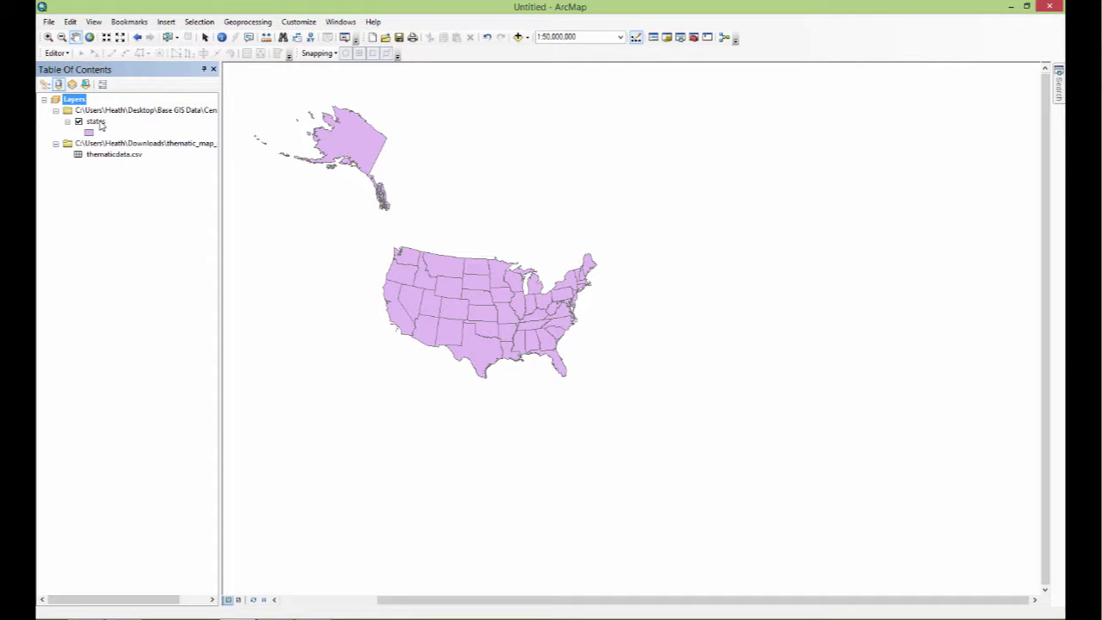
# Open the states layer's attribute table, look for a field that could match GEO_ID, and close the table
pyautogui.click(97, 122)
pyautogui.rightClick(97, 122)
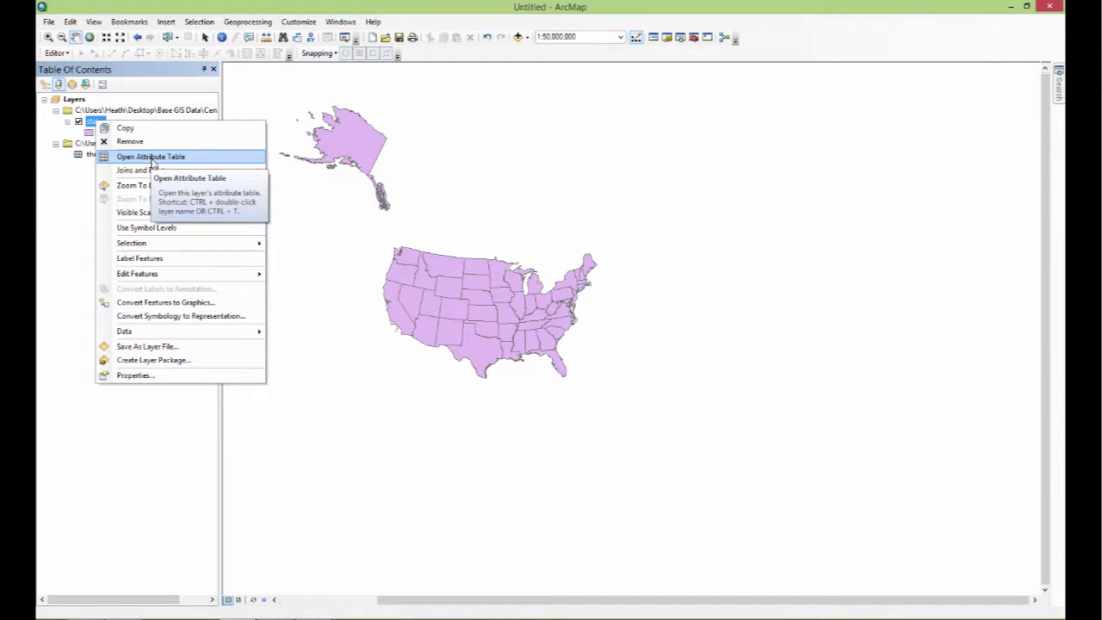
pyautogui.click(152, 158)
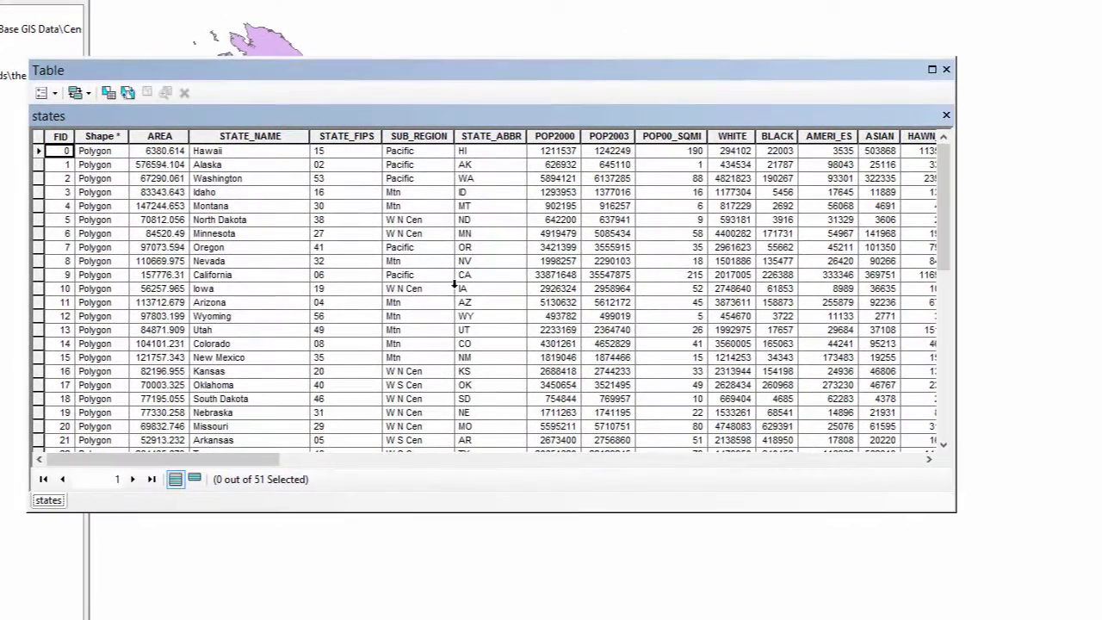
pyautogui.moveTo(163, 459); pyautogui.dragTo(118, 462)
pyautogui.click(946, 69)
# Open the thematicdata.csv table, examine the format of its GEO_ID column, and close it
pyautogui.rightClick(34, 86)
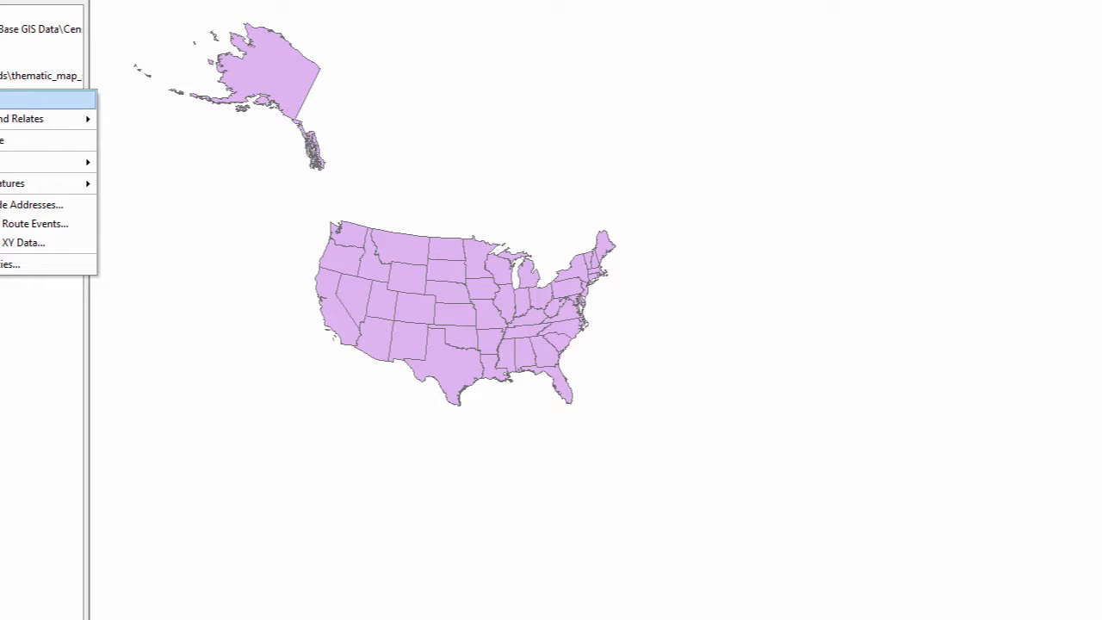
pyautogui.click(34, 99)
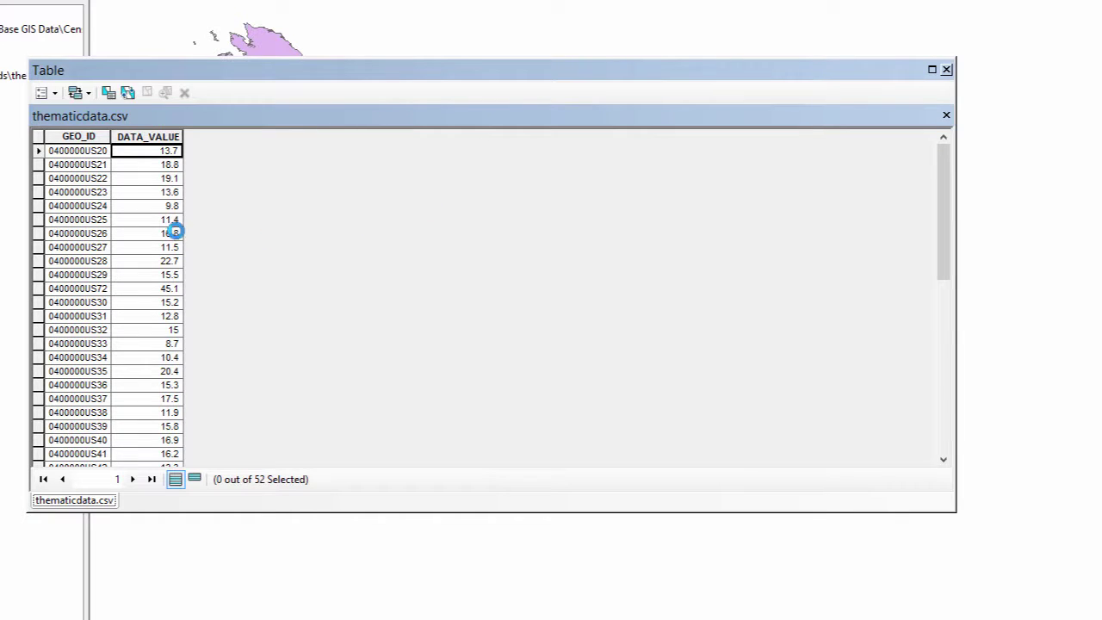
pyautogui.click(75, 137)
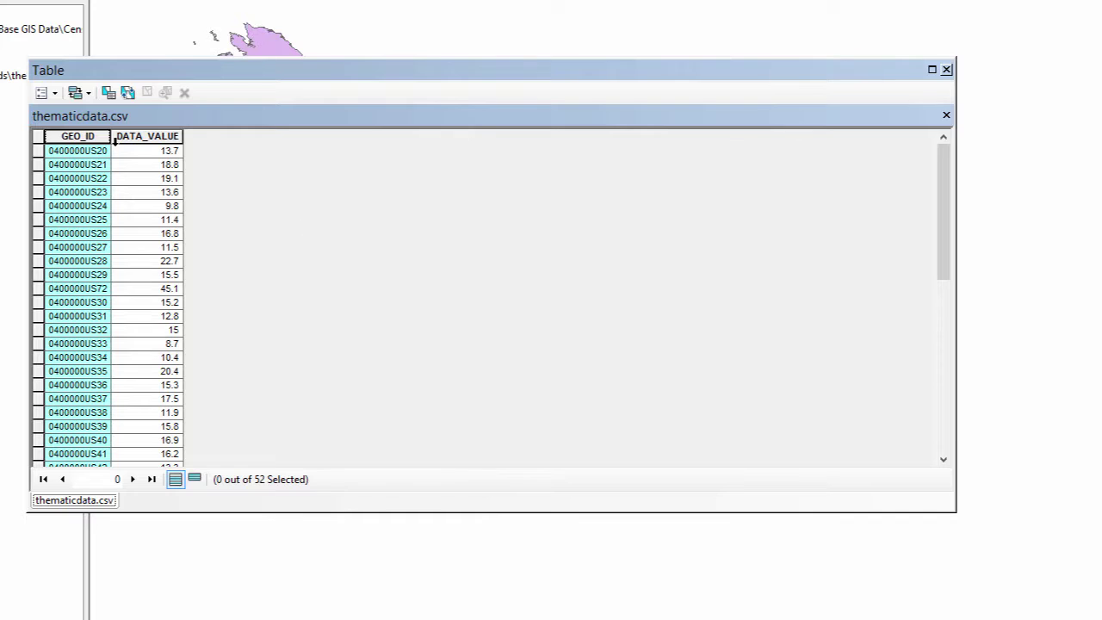
pyautogui.click(946, 70)
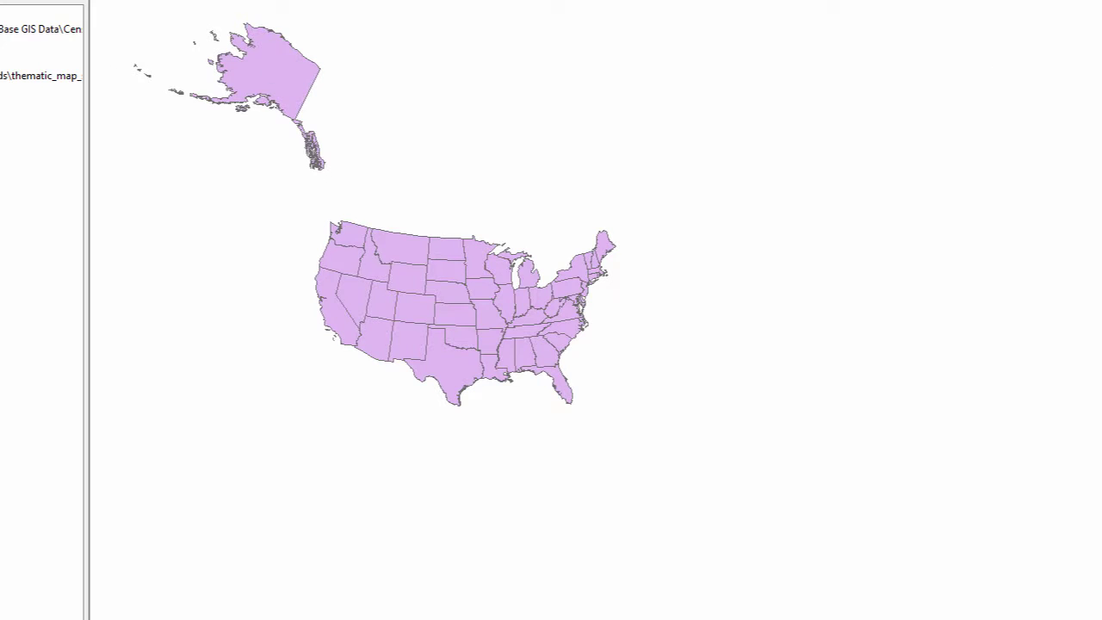
pyautogui.click(141, 187)
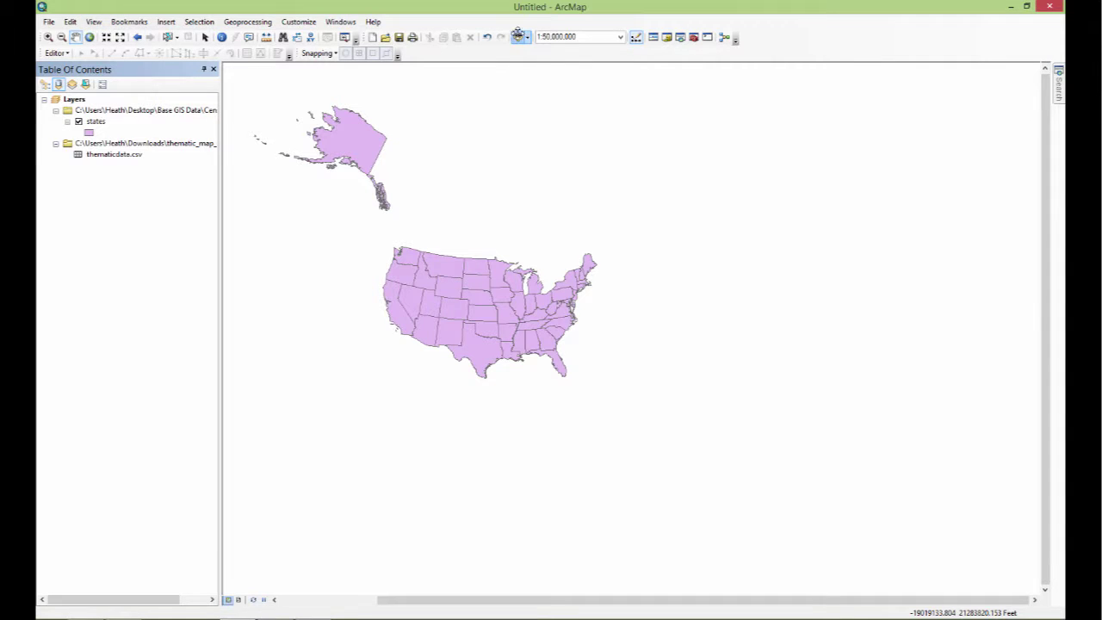
# Add the tl_2014_us_state.shp shapefile to the map, dismissing the coordinate system warning
pyautogui.click(518, 36)
pyautogui.click(453, 251)
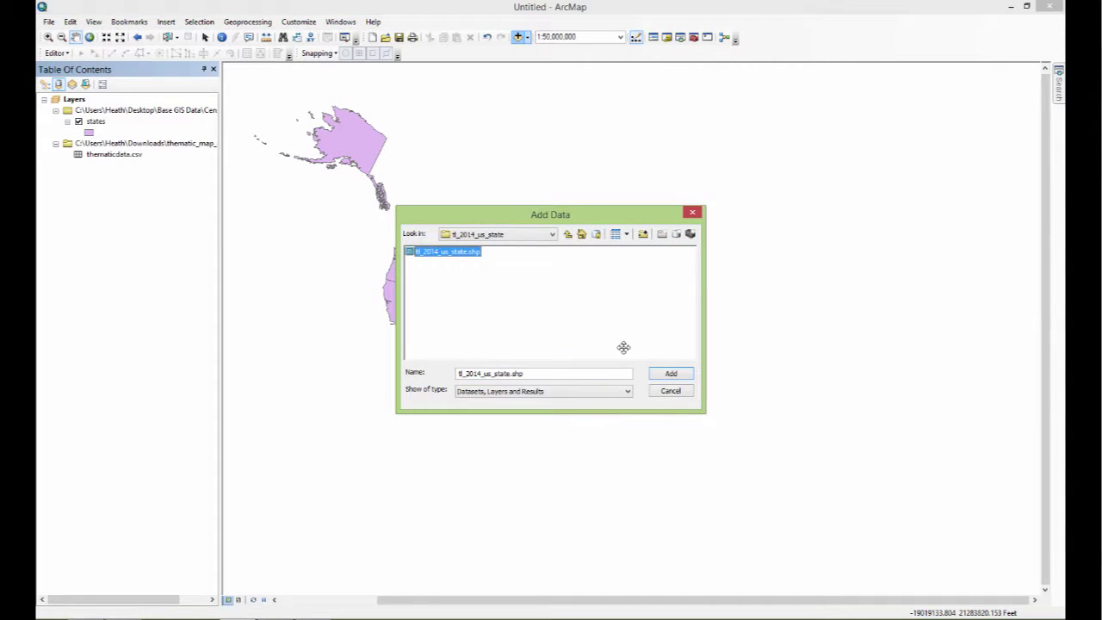
pyautogui.click(670, 373)
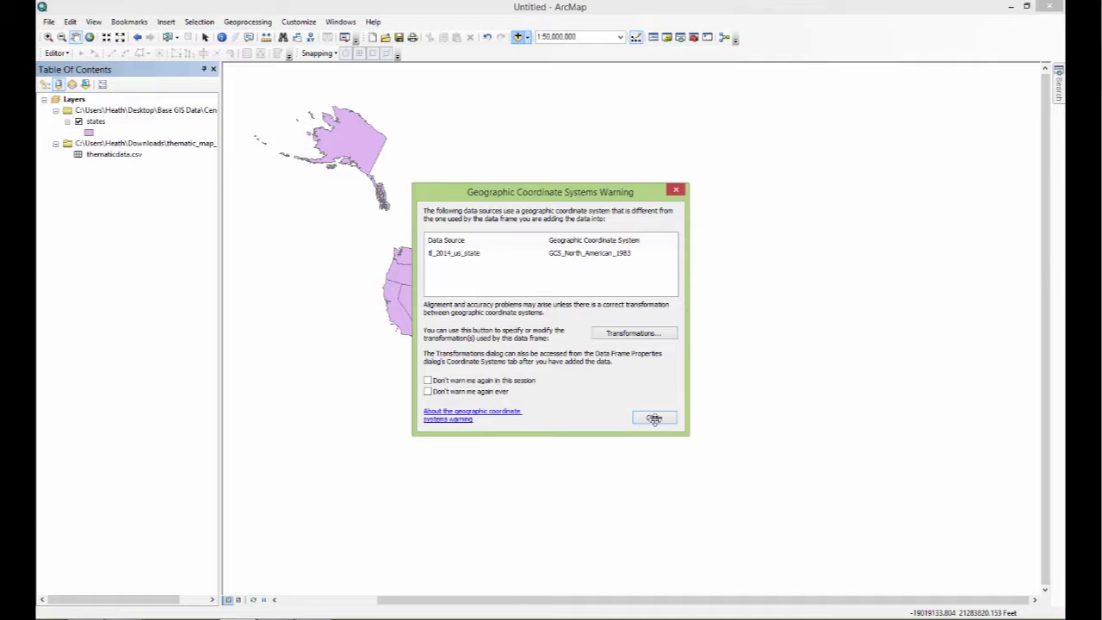
pyautogui.click(655, 418)
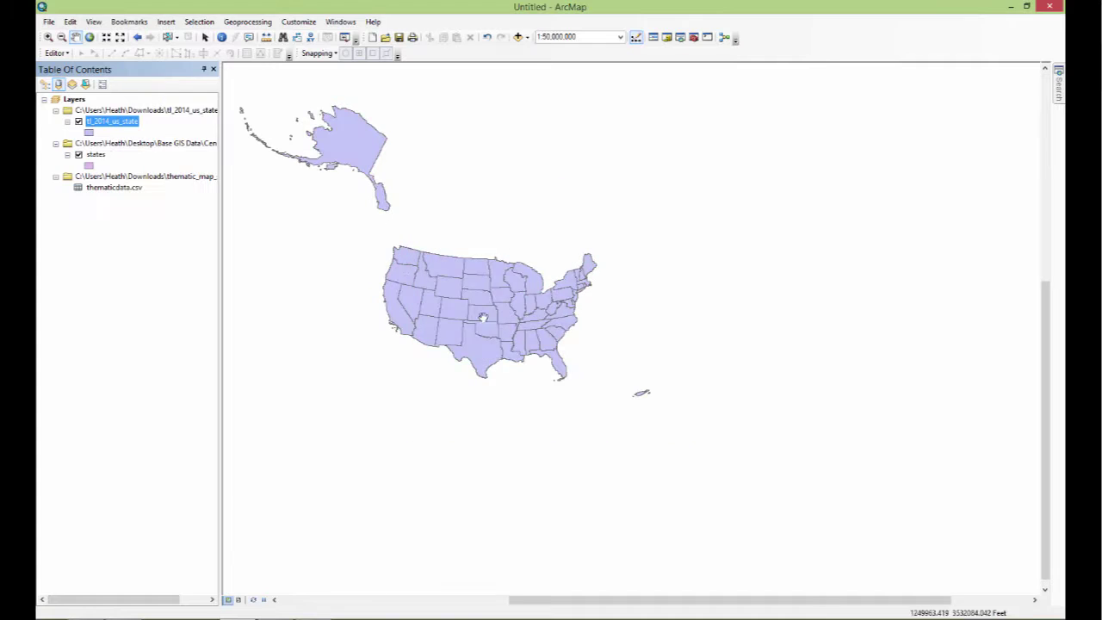
# Open the tl_2014_us_state attribute table, examine its GEOID column through all the rows, and close the table
pyautogui.rightClick(131, 123)
pyautogui.press('Escape')
pyautogui.rightClick(115, 123)
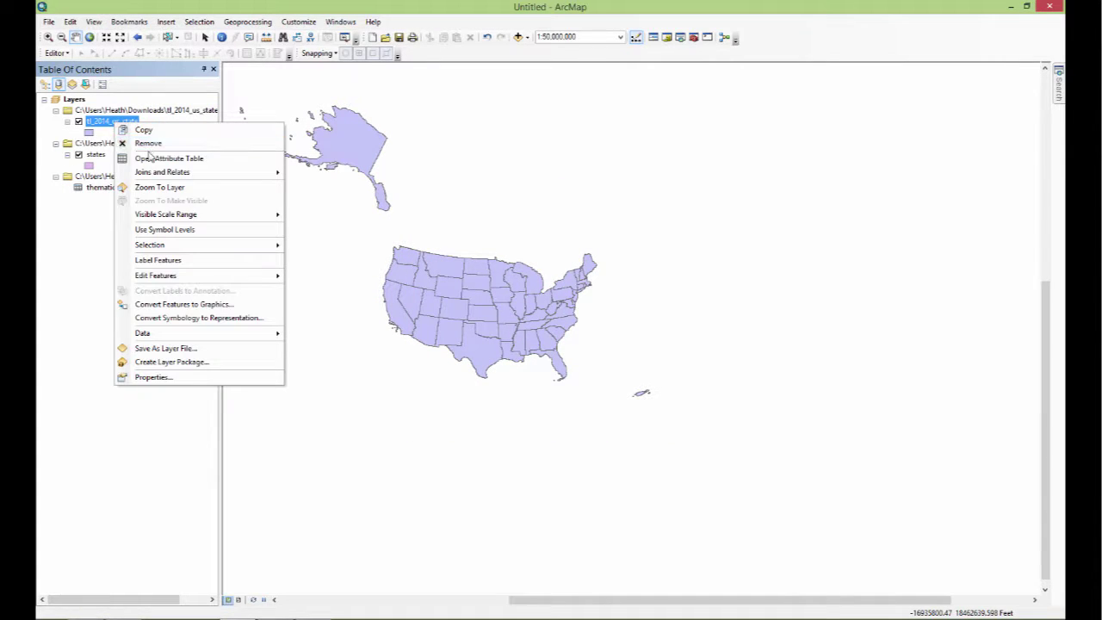
pyautogui.click(152, 163)
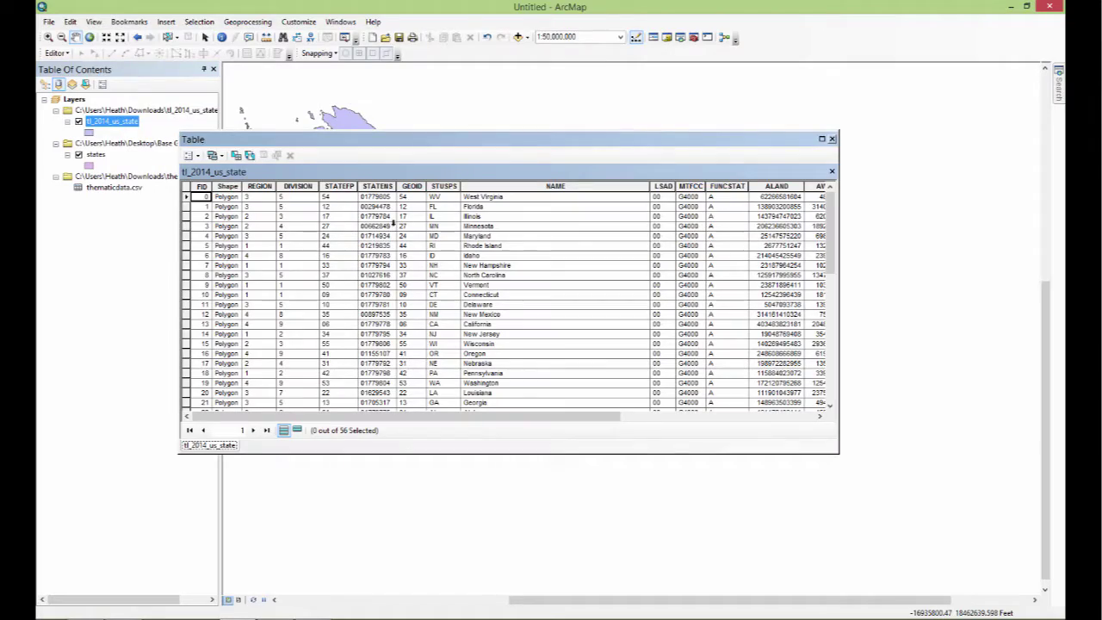
pyautogui.click(411, 186)
pyautogui.scroll(-9, 411, 362)
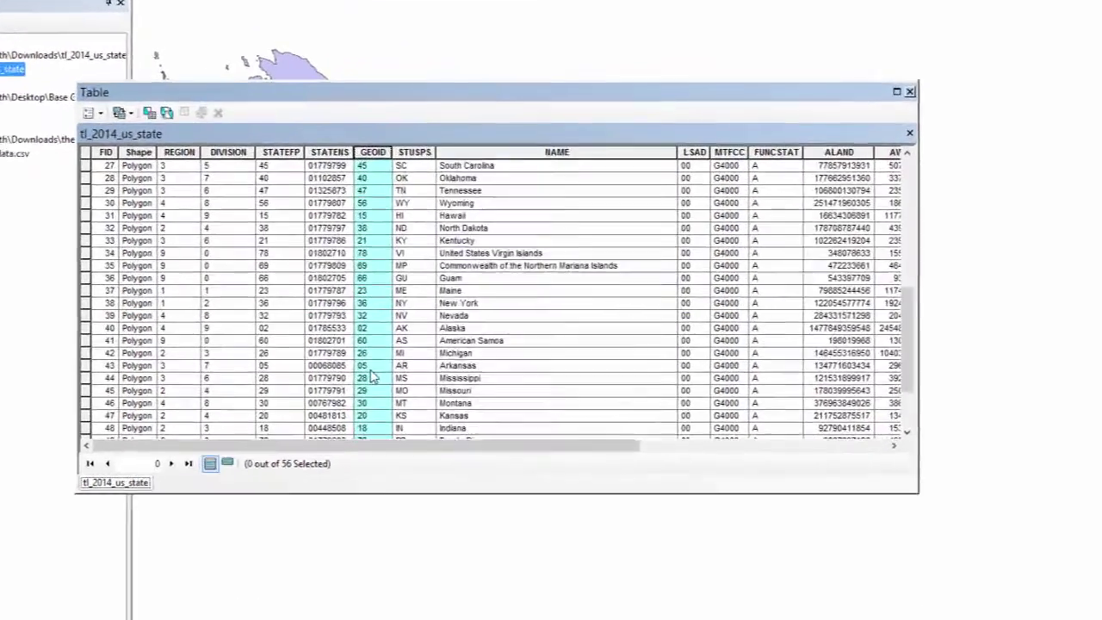
pyautogui.scroll(-3, 370, 378)
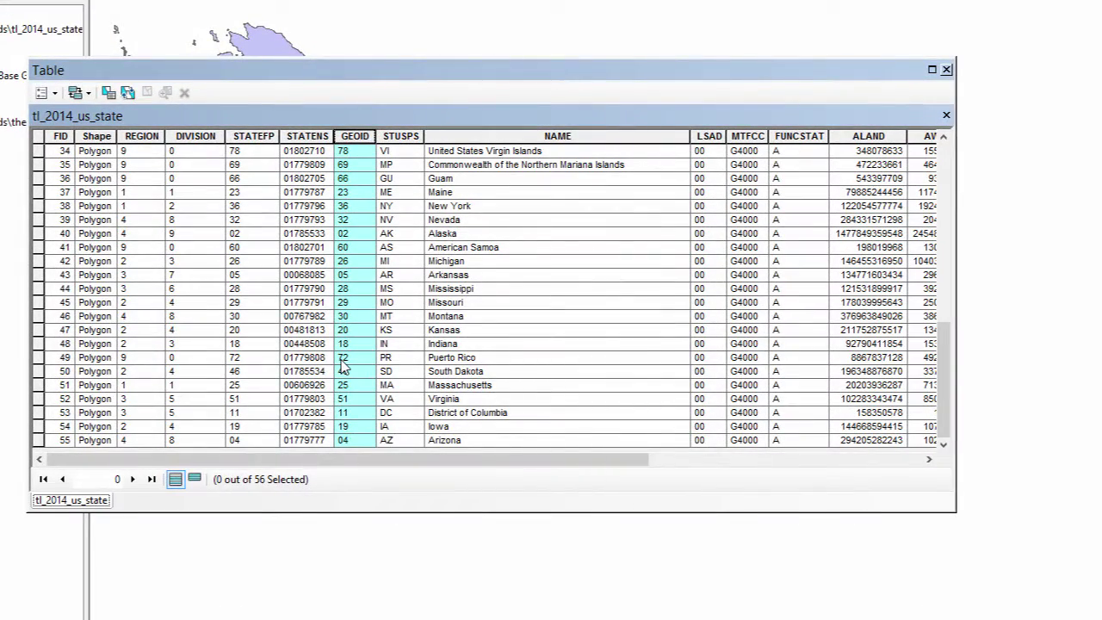
pyautogui.scroll(12, 342, 366)
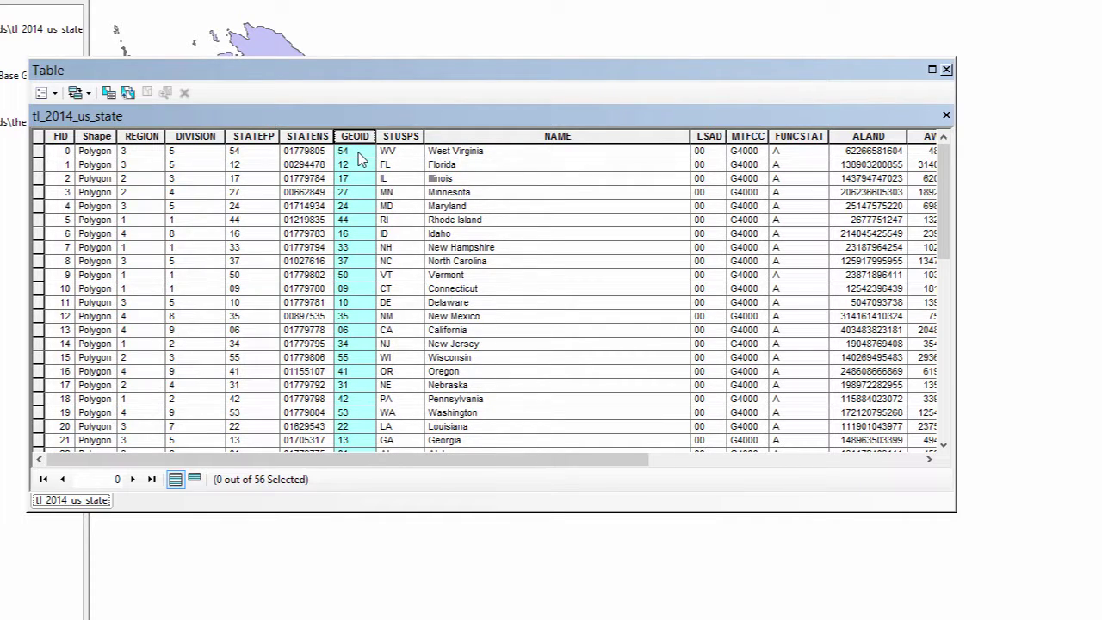
pyautogui.click(946, 70)
# Remove thematicdata.csv from the map and open the file in OpenOffice Calc from the thematic_map_shape folder, accepting the comma-separated import settings
pyautogui.rightClick(1, 138)
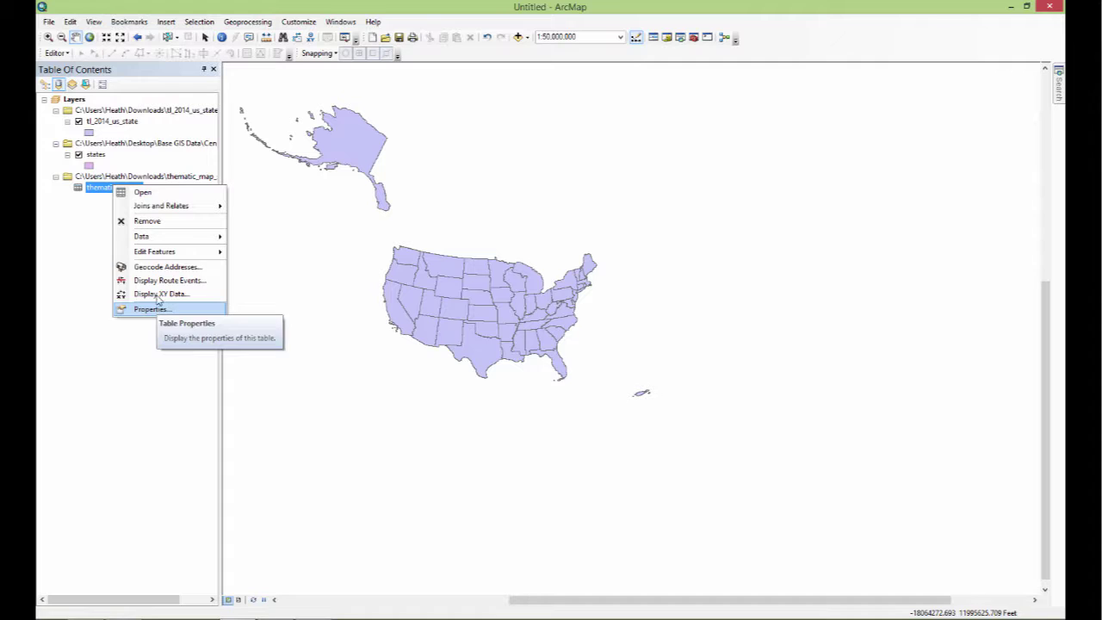
pyautogui.click(156, 222)
pyautogui.hotkey('alt', 'Tab')
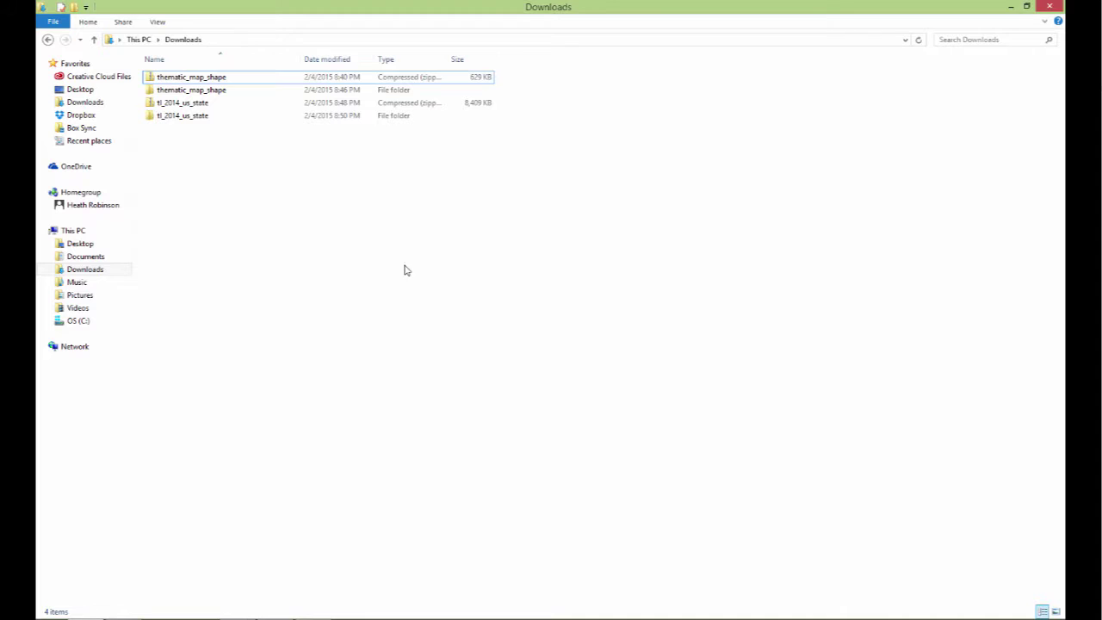
pyautogui.doubleClick(192, 90)
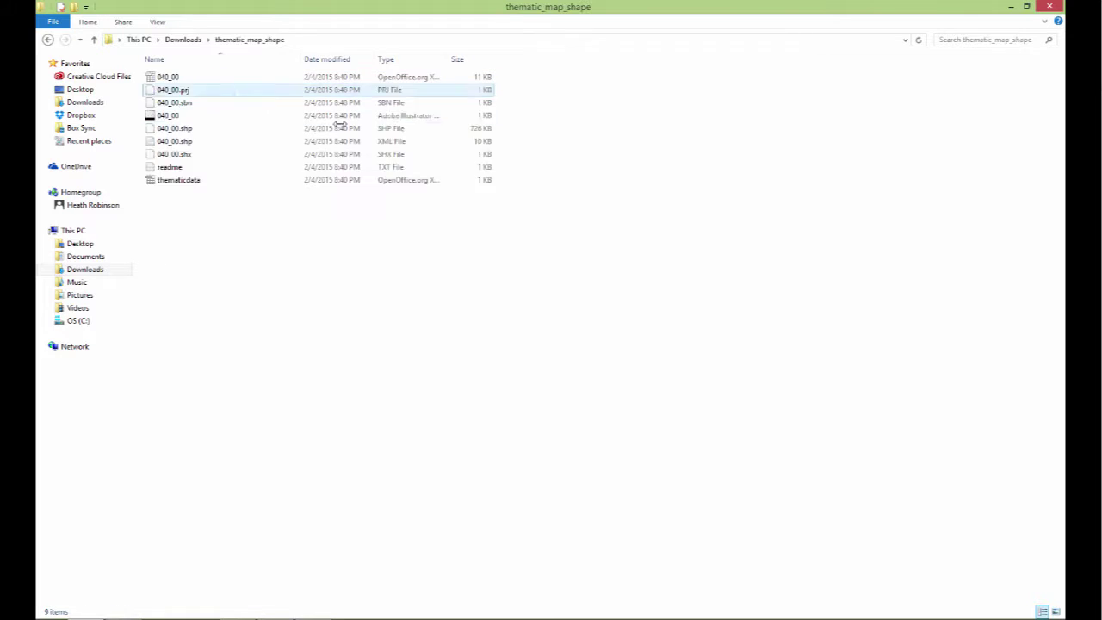
pyautogui.doubleClick(217, 180)
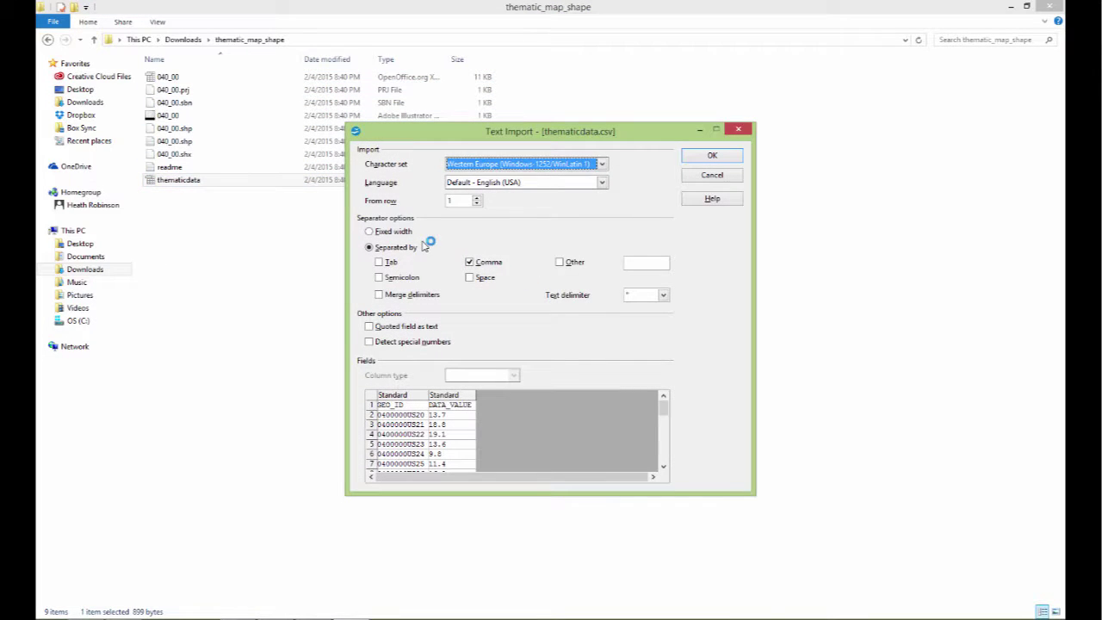
pyautogui.click(712, 158)
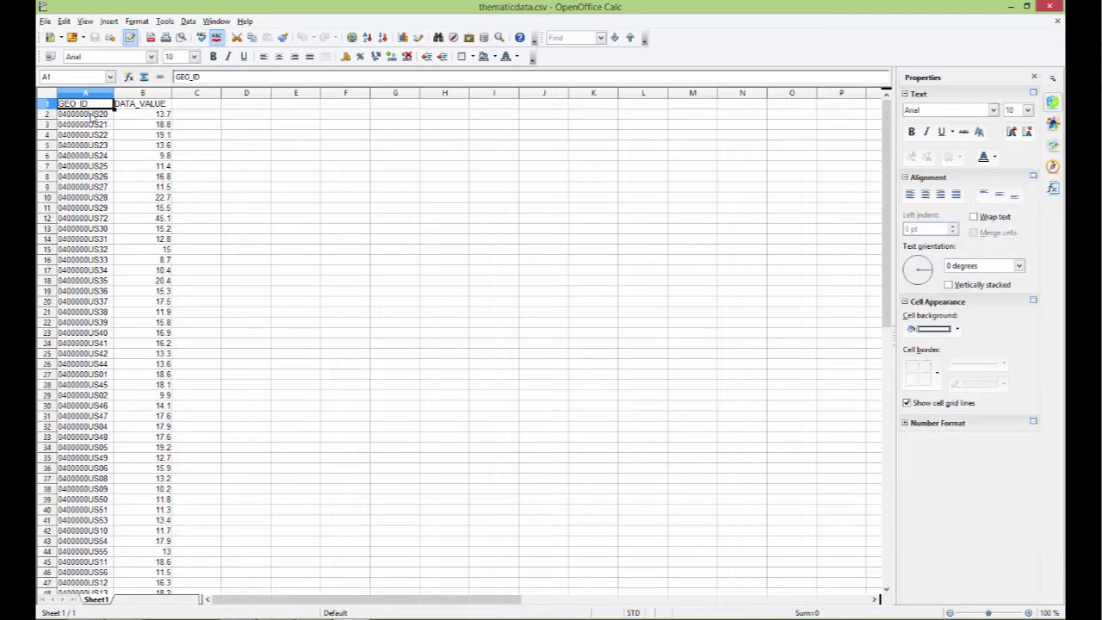
# Copy the prefix 0400000US from the GEO_ID value in cell A2
pyautogui.click(92, 117)
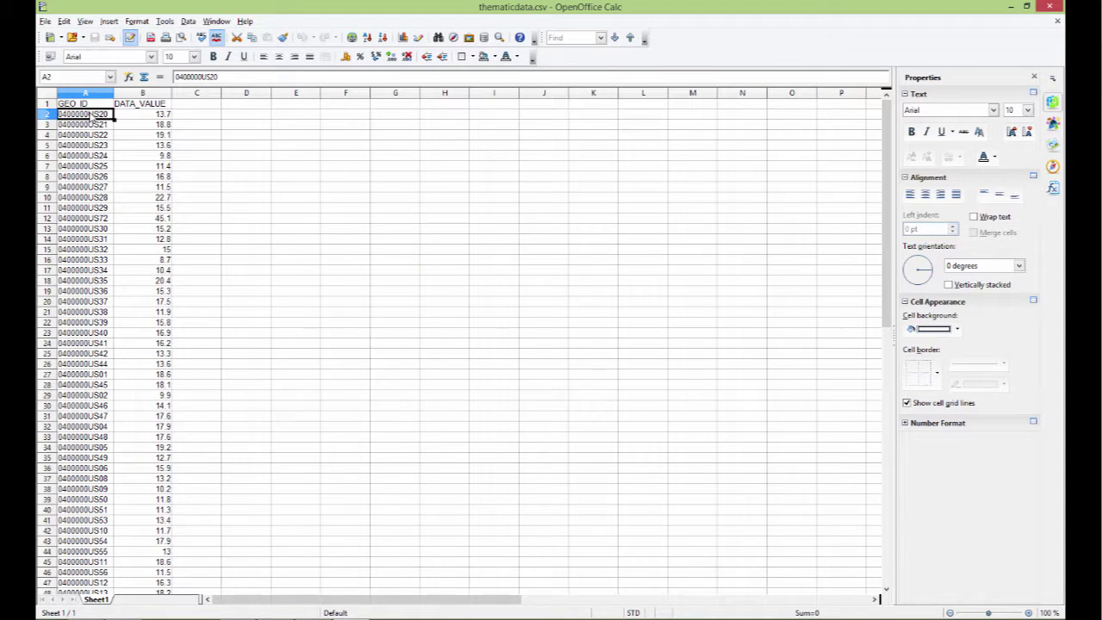
pyautogui.hotkey('ctrl', 'h')
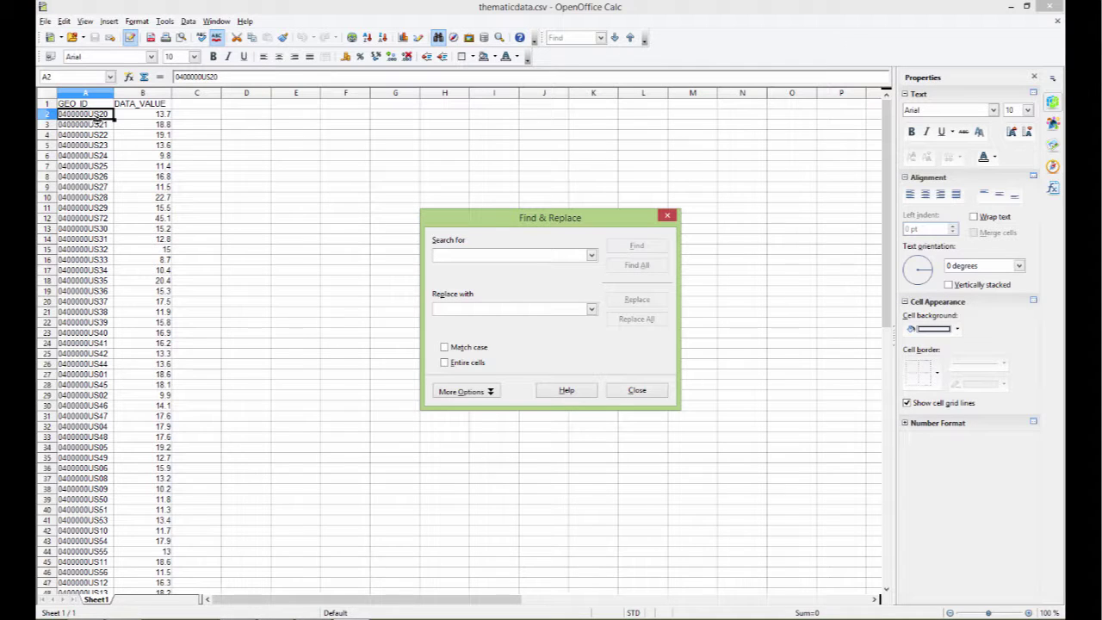
pyautogui.click(664, 218)
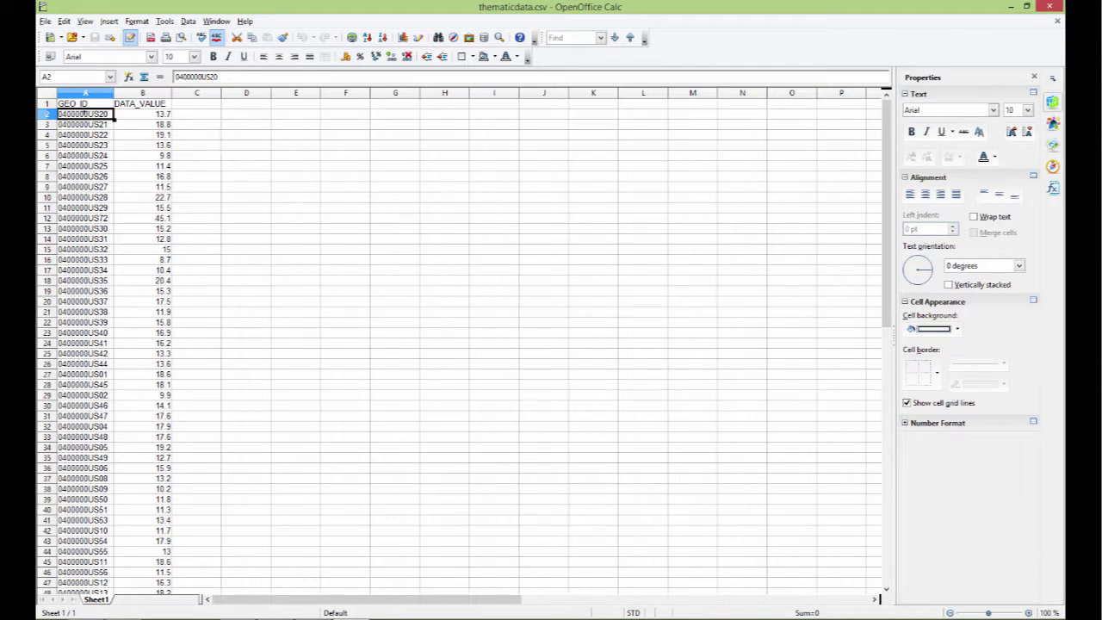
pyautogui.doubleClick(91, 114)
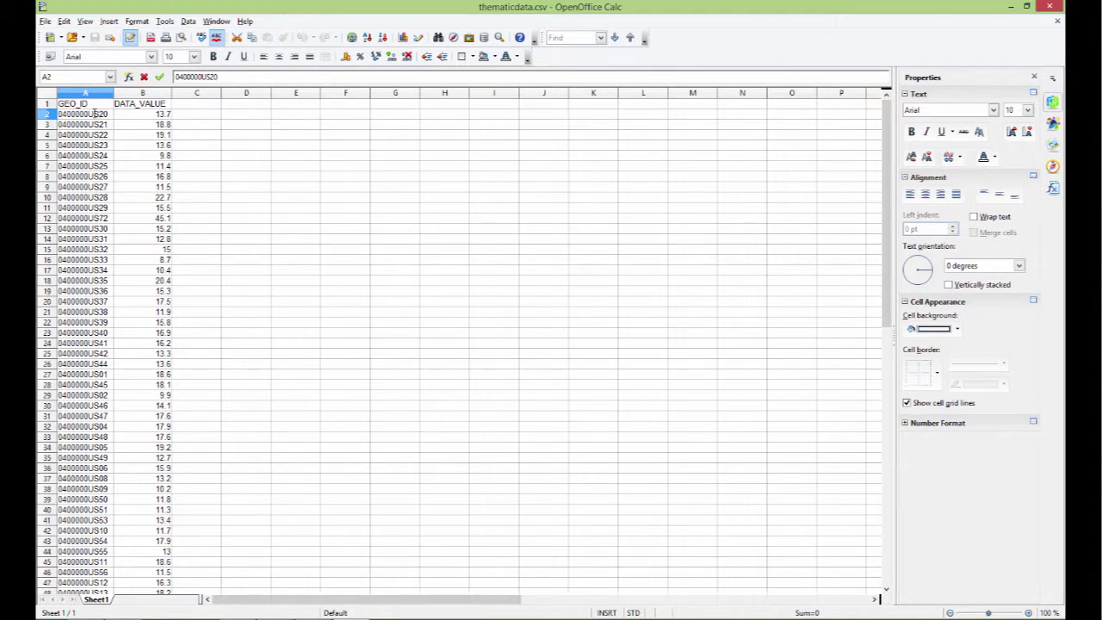
pyautogui.moveTo(96, 114)
pyautogui.mouseDown()
pyautogui.moveTo(54, 123)
pyautogui.moveTo(101, 114)
pyautogui.mouseUp()
pyautogui.hotkey('ctrl', 'c')
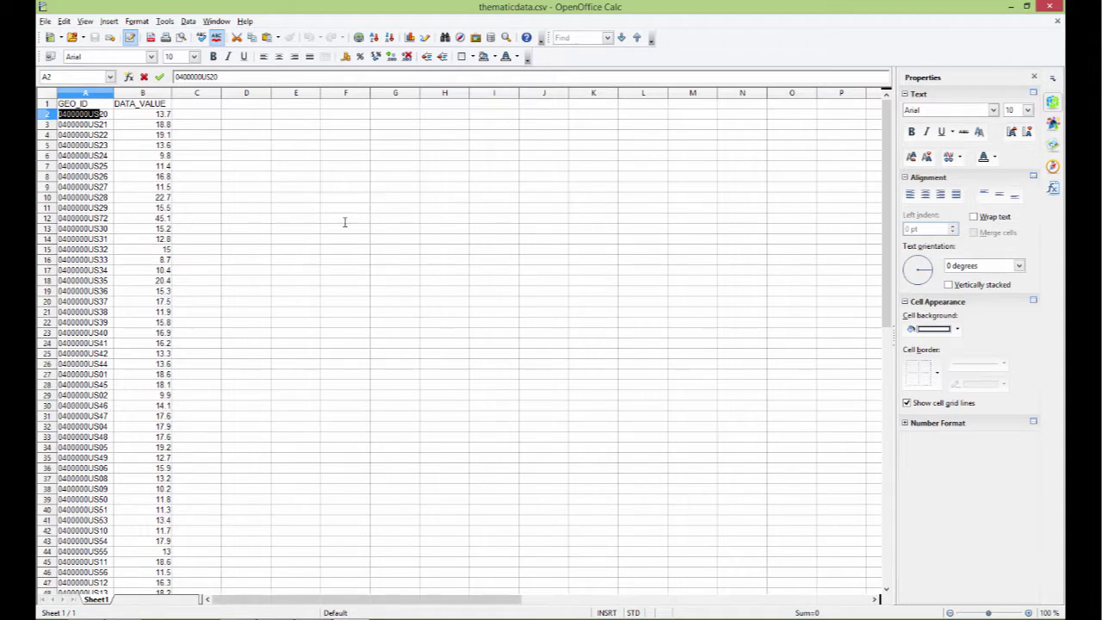
# Remove the prefix 0400000US from all GEO_ID values by replacing every occurrence with nothing
pyautogui.click(395, 238)
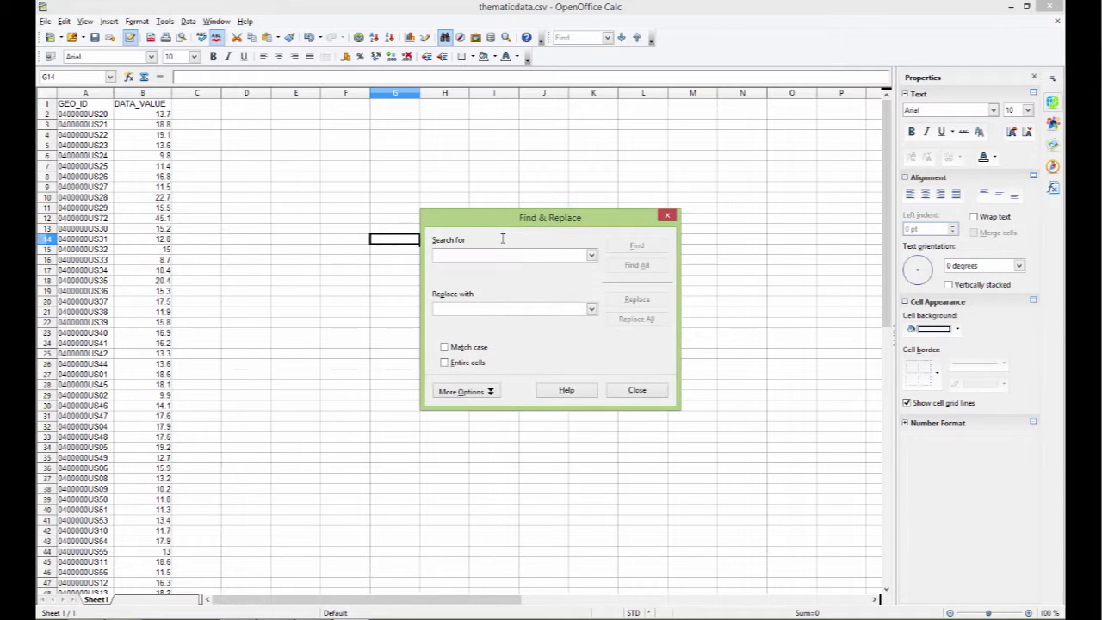
pyautogui.hotkey('ctrl', 'v')
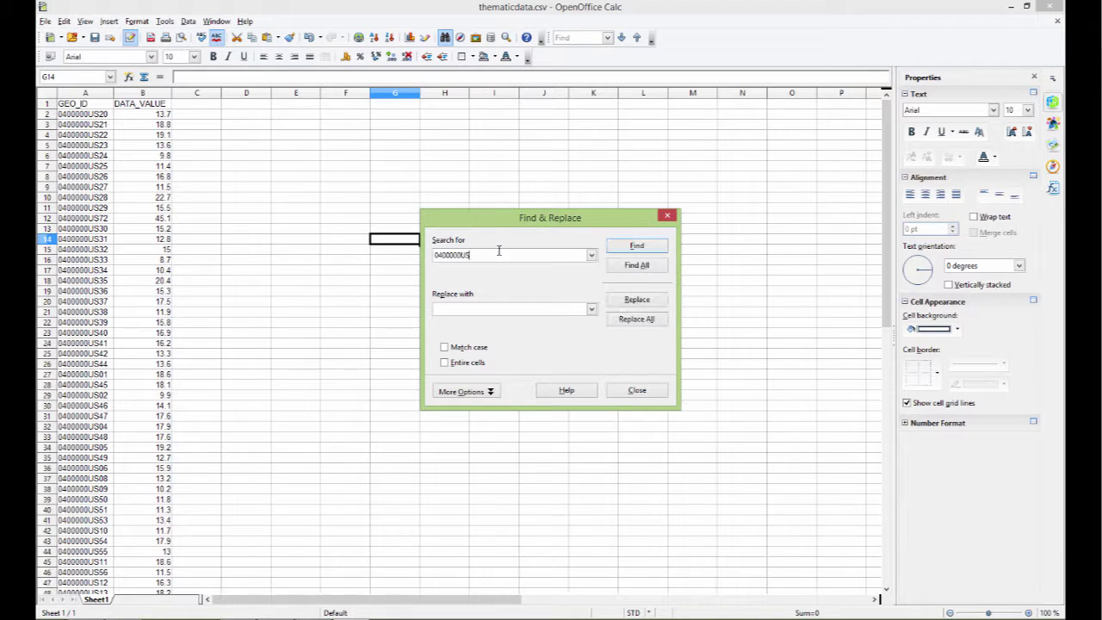
pyautogui.click(535, 310)
pyautogui.click(639, 319)
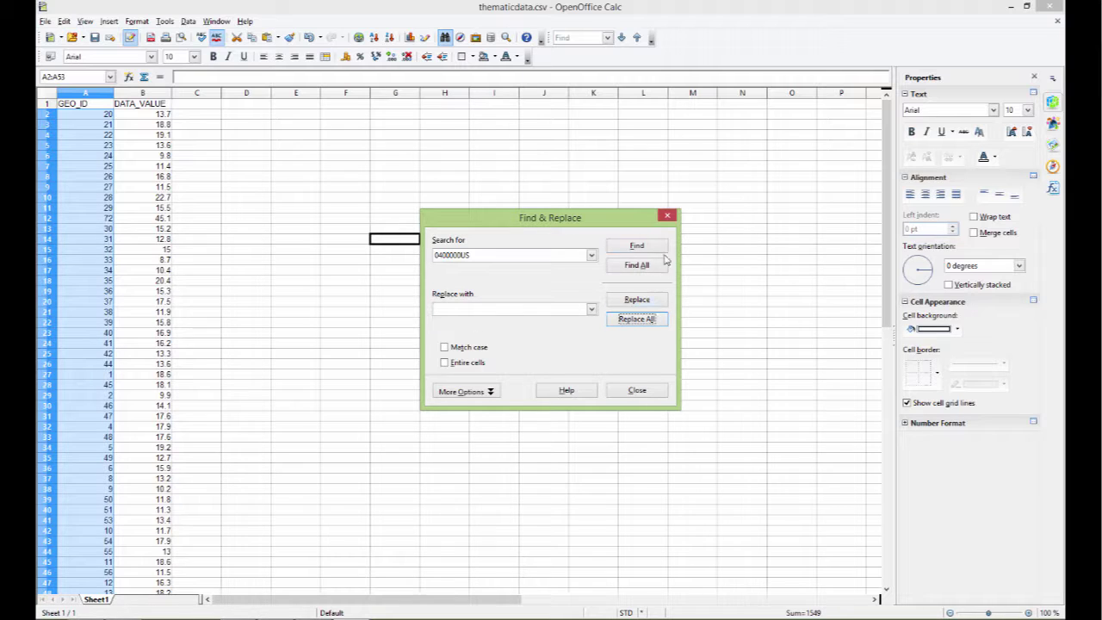
pyautogui.click(667, 215)
# Look through the shortened GEO_ID values in column A down to the last rows
pyautogui.click(210, 231)
pyautogui.click(86, 146)
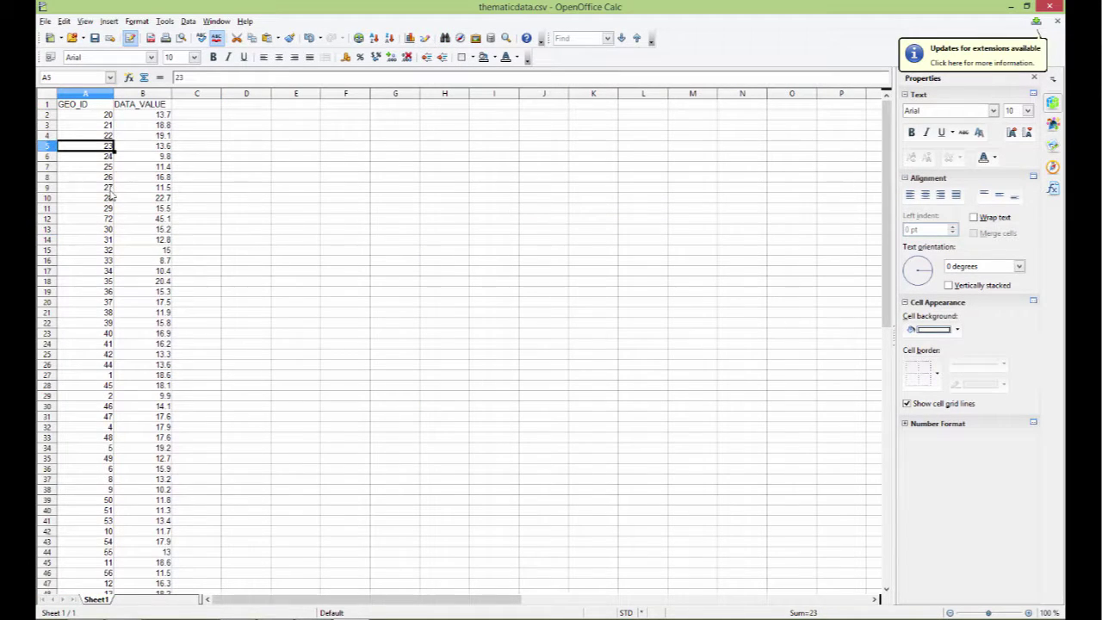
pyautogui.click(86, 270)
pyautogui.scroll(-8, 78, 335)
pyautogui.scroll(-2, 76, 336)
pyautogui.click(78, 324)
pyautogui.scroll(10, 103, 297)
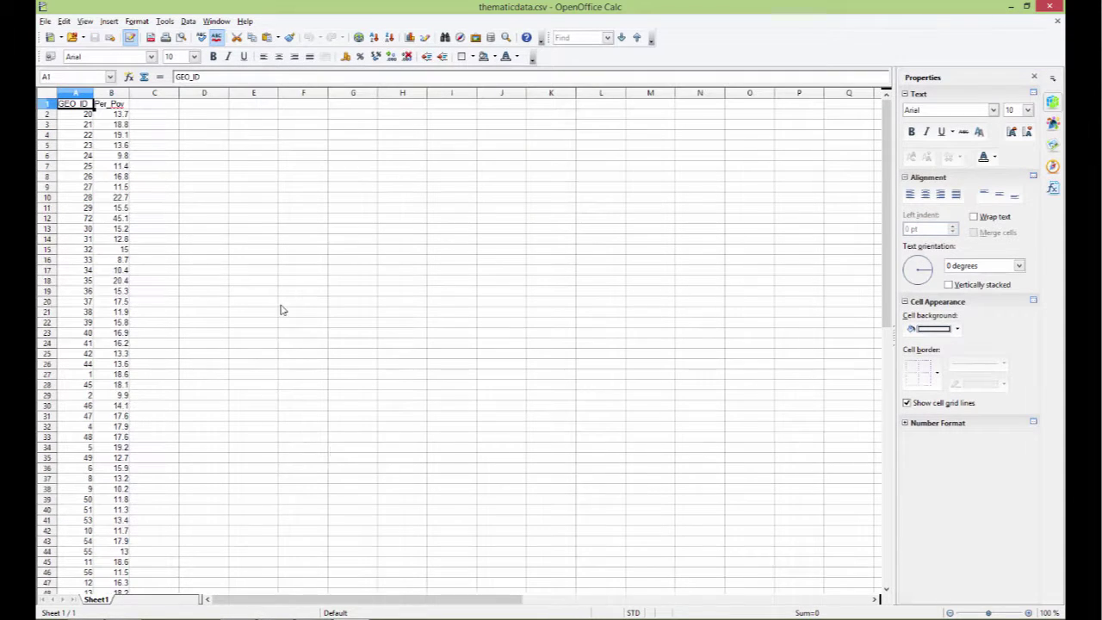
# Switch to ArcMap, examine the GEOID column in the tl_2014_us_state attribute table, and close the table
pyautogui.doubleClick(89, 374)
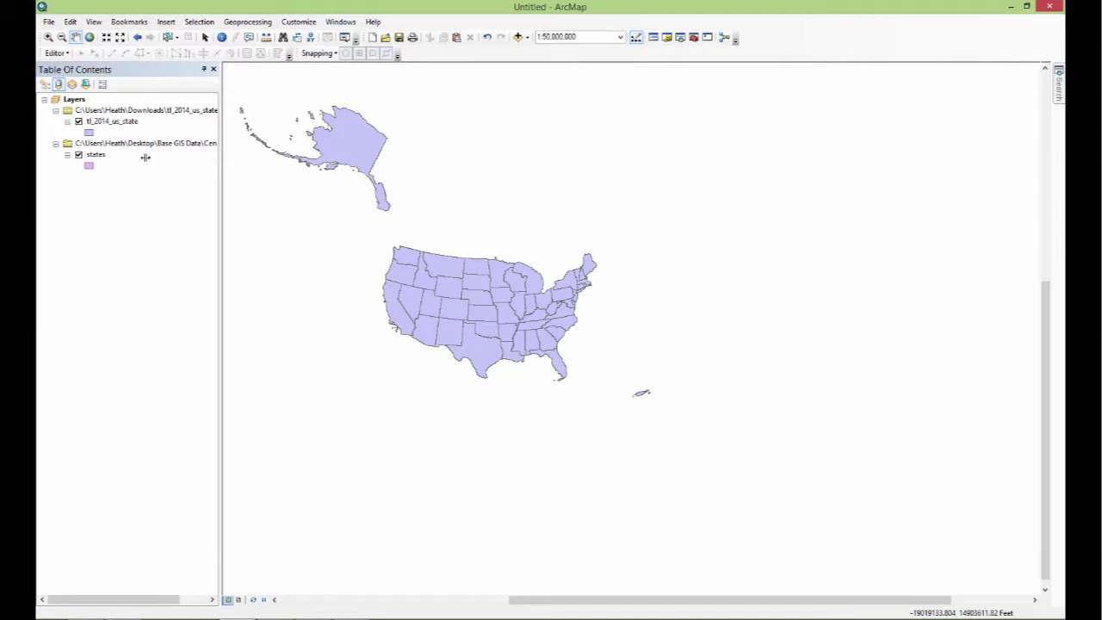
pyautogui.click(112, 120)
pyautogui.click(113, 120)
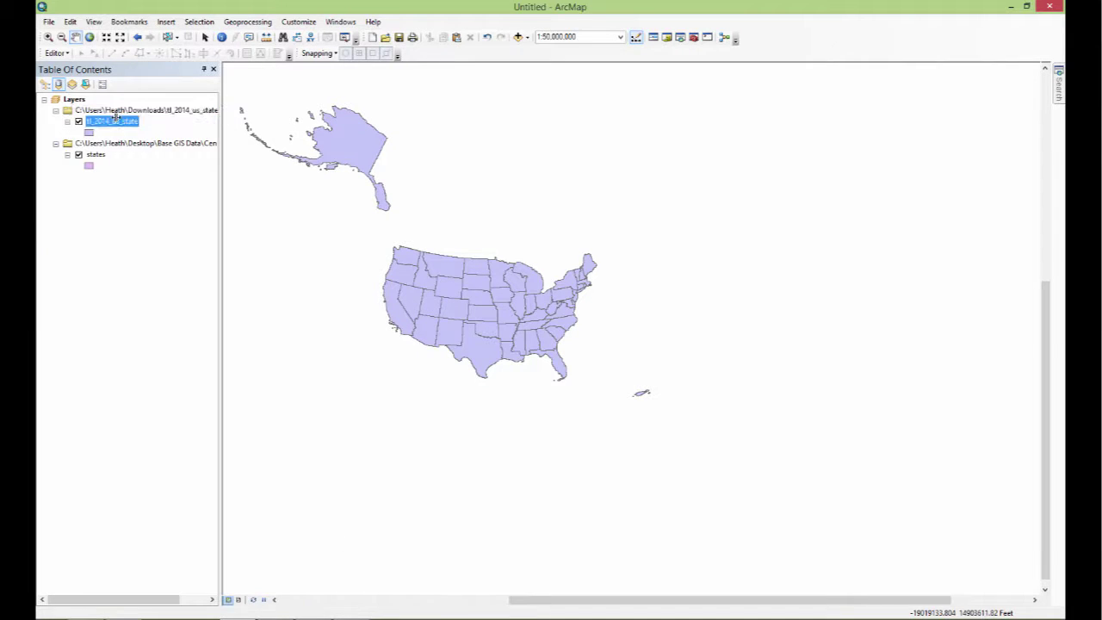
pyautogui.rightClick(114, 118)
pyautogui.click(163, 153)
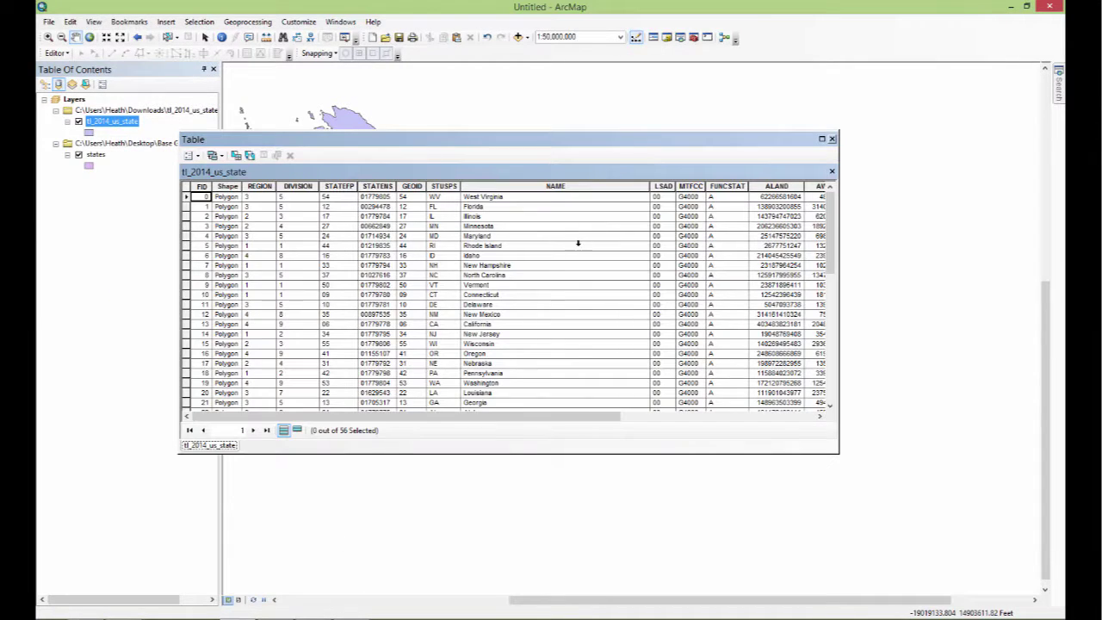
pyautogui.click(412, 186)
pyautogui.scroll(-3, 413, 301)
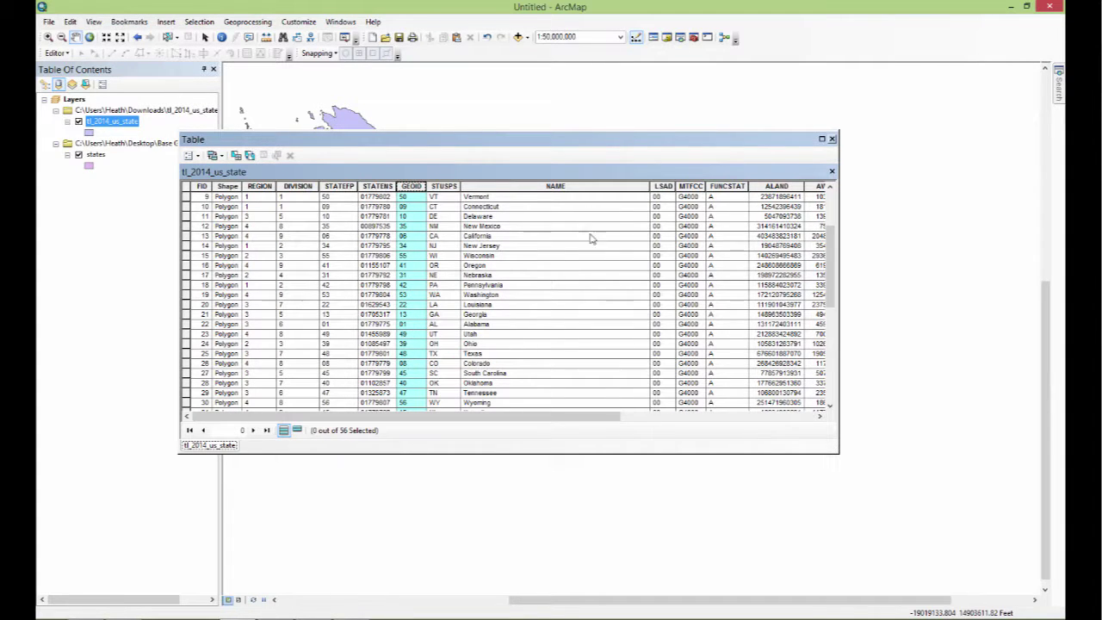
pyautogui.click(831, 138)
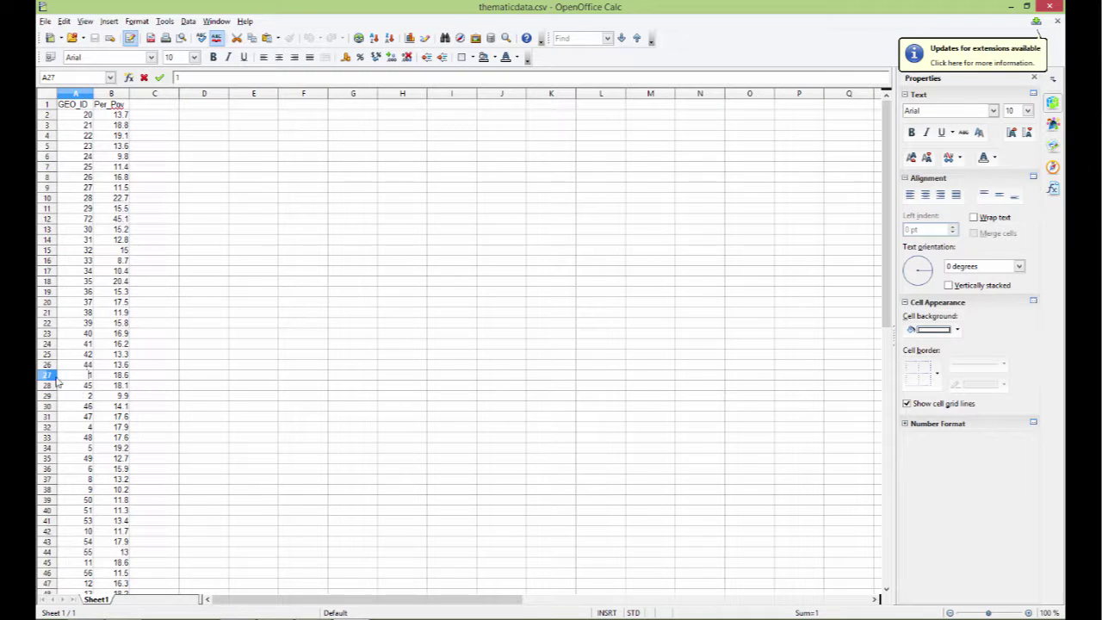
pyautogui.click(49, 376)
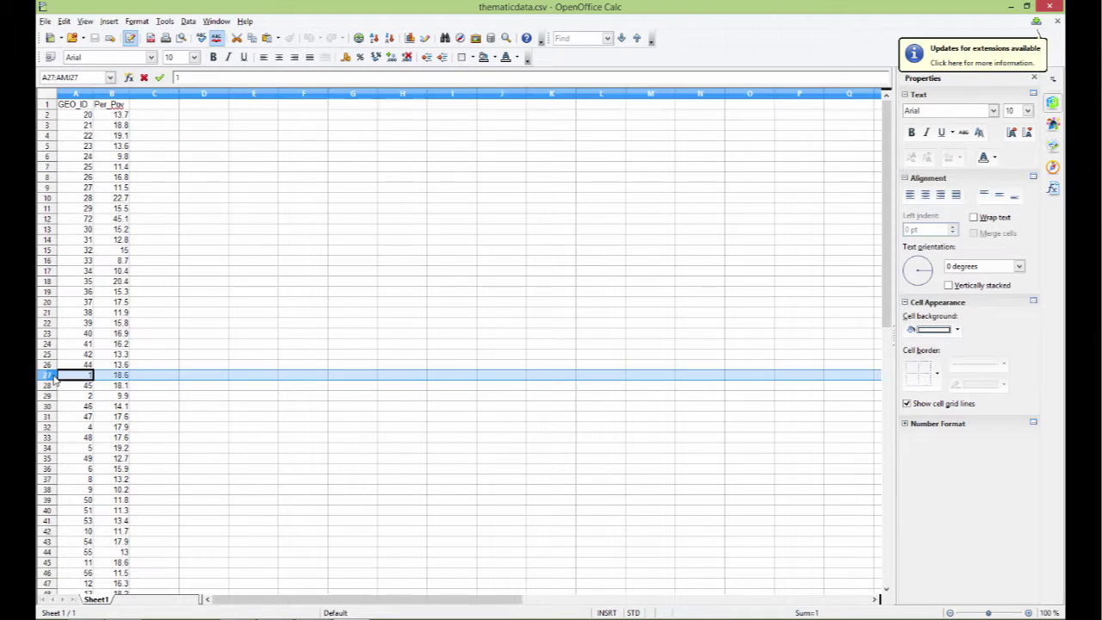
pyautogui.press('Return')
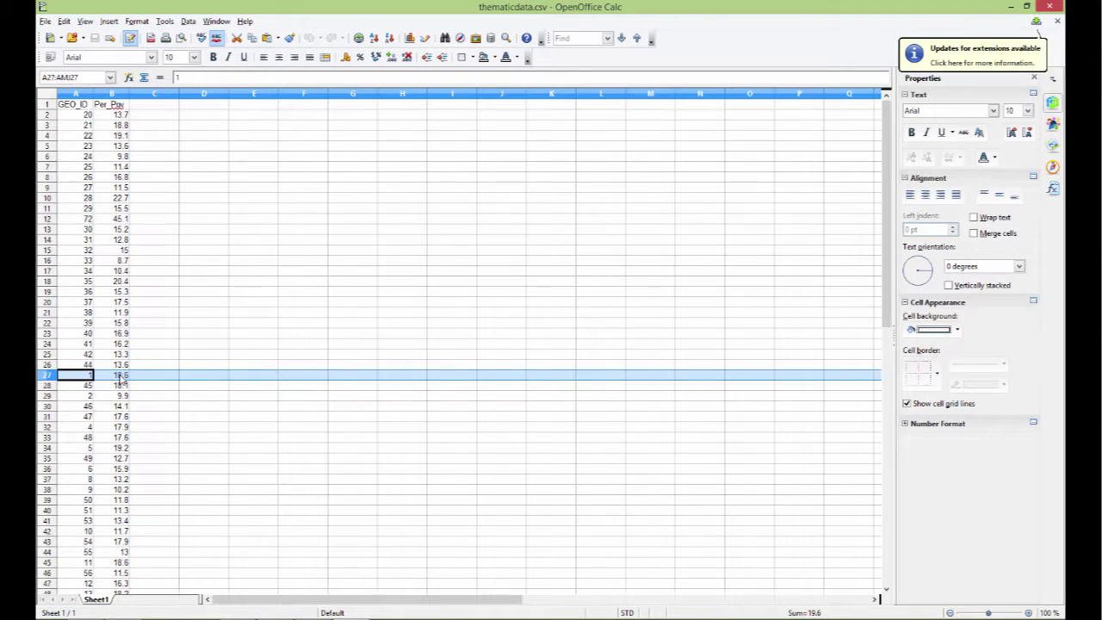
pyautogui.click(88, 378)
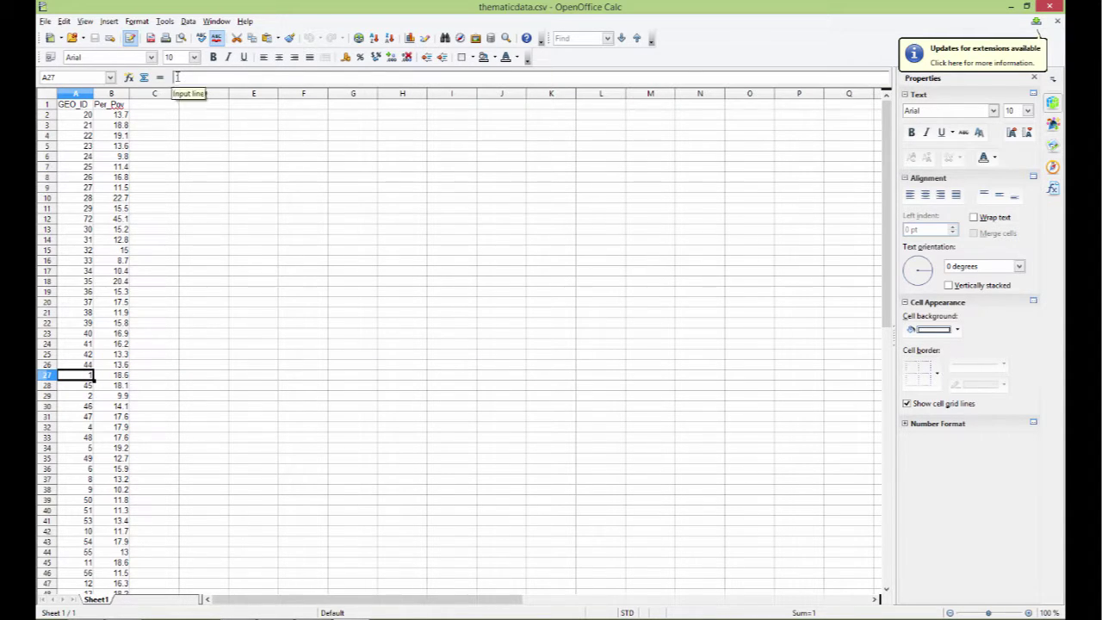
pyautogui.click(87, 396)
pyautogui.click(88, 375)
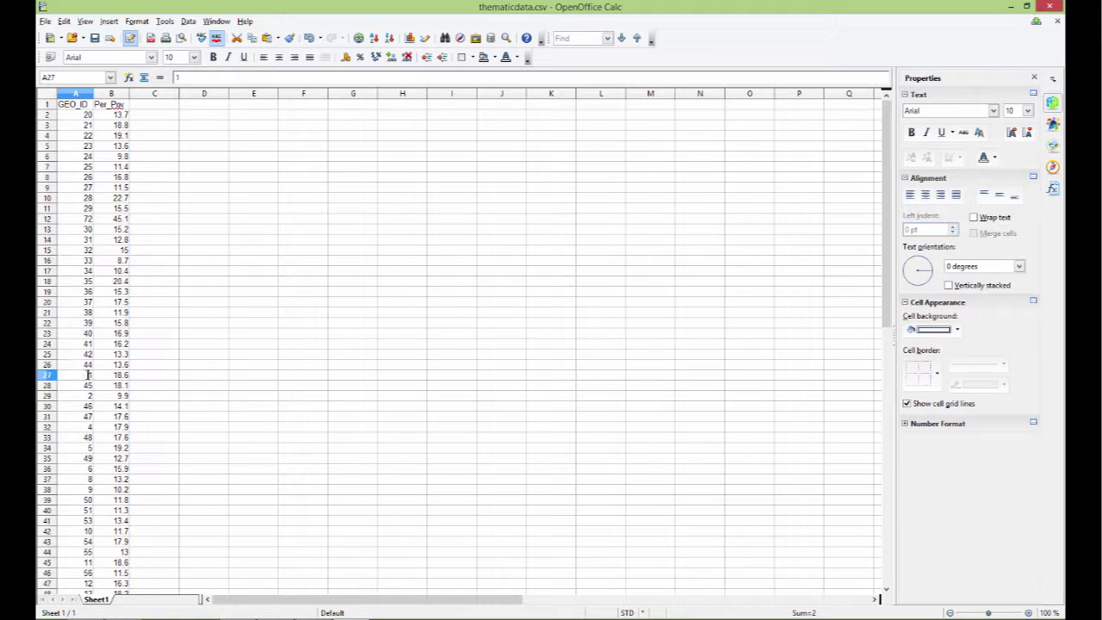
pyautogui.doubleClick(87, 376)
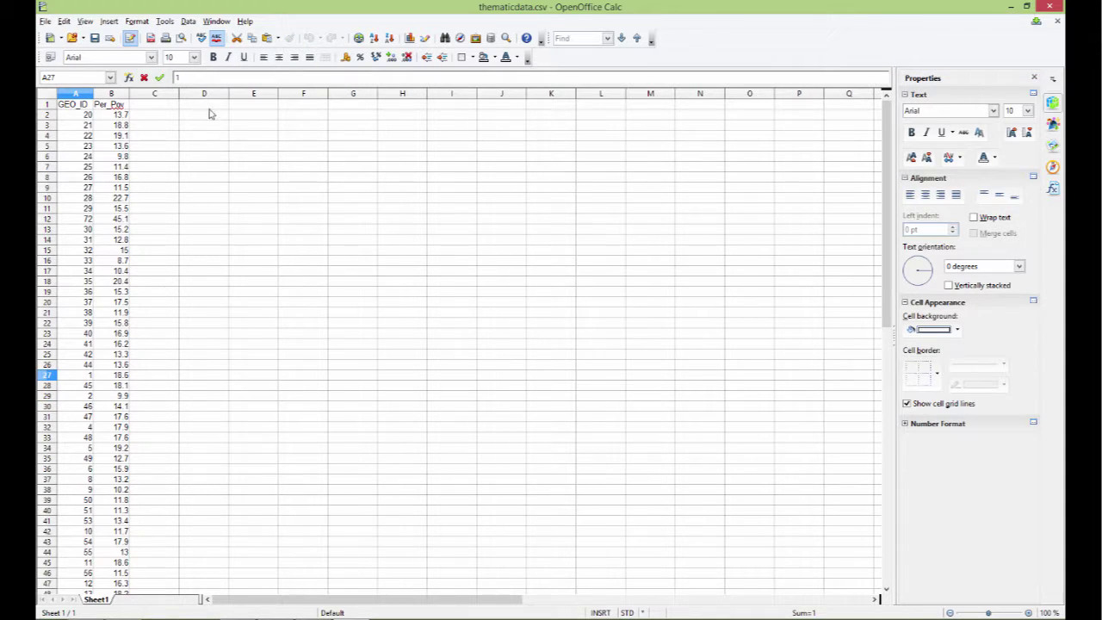
# Format the whole GEO_ID column with 2 leading zeroes and check its values down to the last row
pyautogui.click(89, 93)
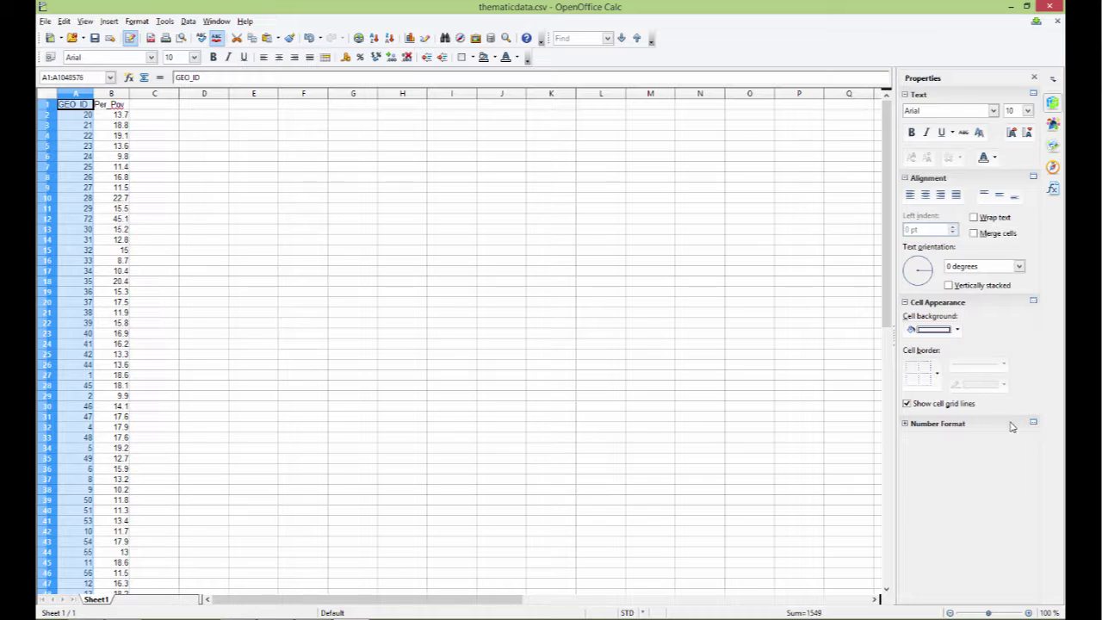
pyautogui.click(907, 424)
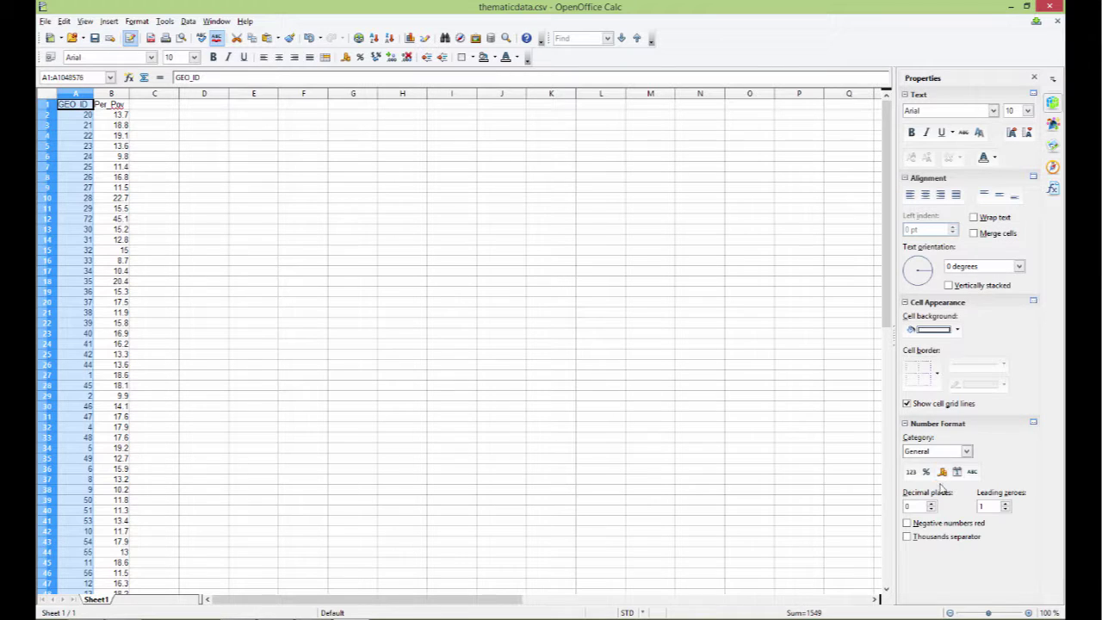
pyautogui.click(1005, 504)
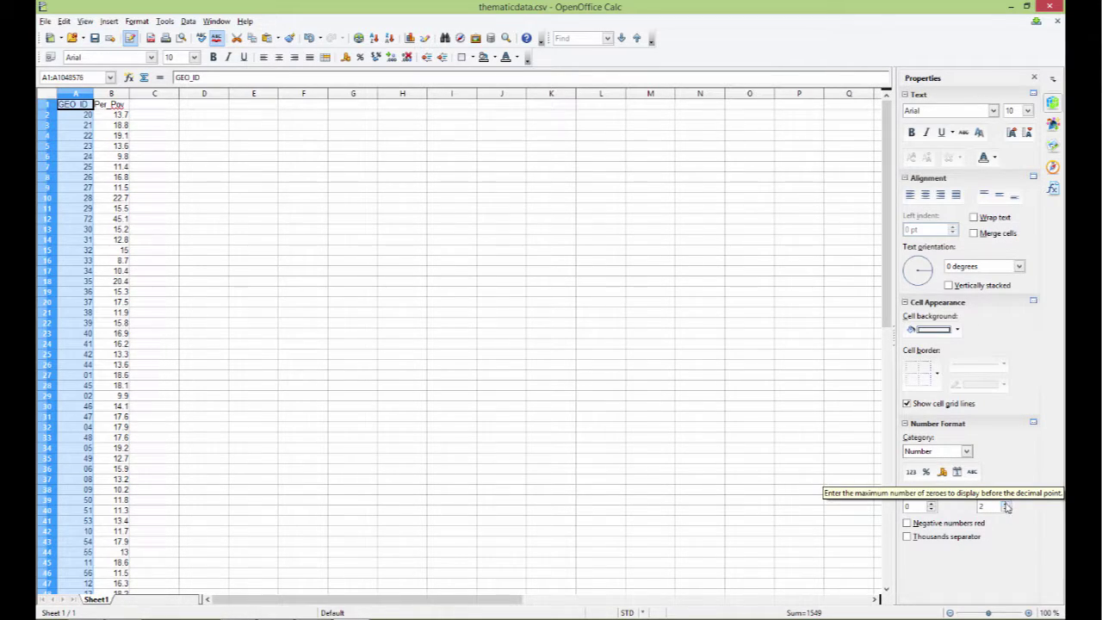
pyautogui.scroll(-8, 164, 244)
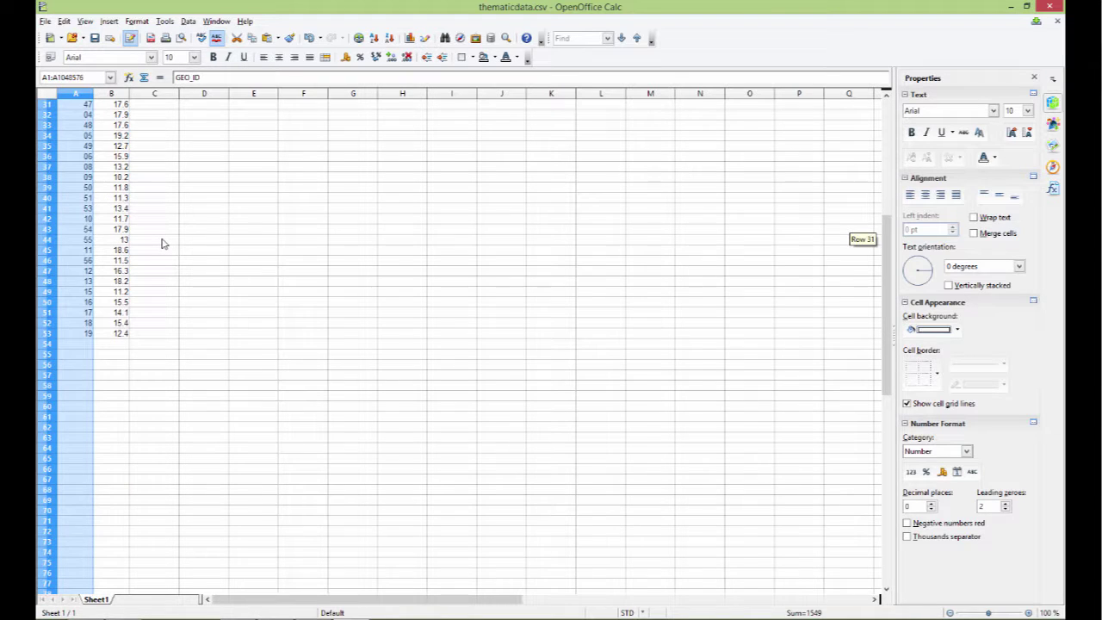
pyautogui.scroll(6, 164, 244)
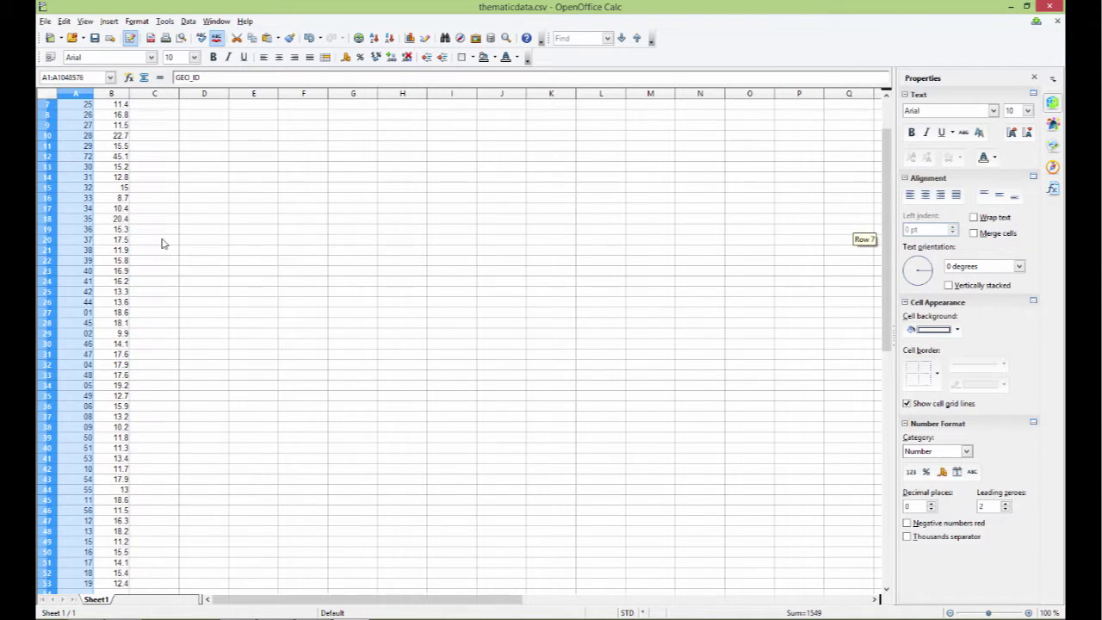
pyautogui.moveTo(167, 240); pyautogui.dragTo(167, 229)
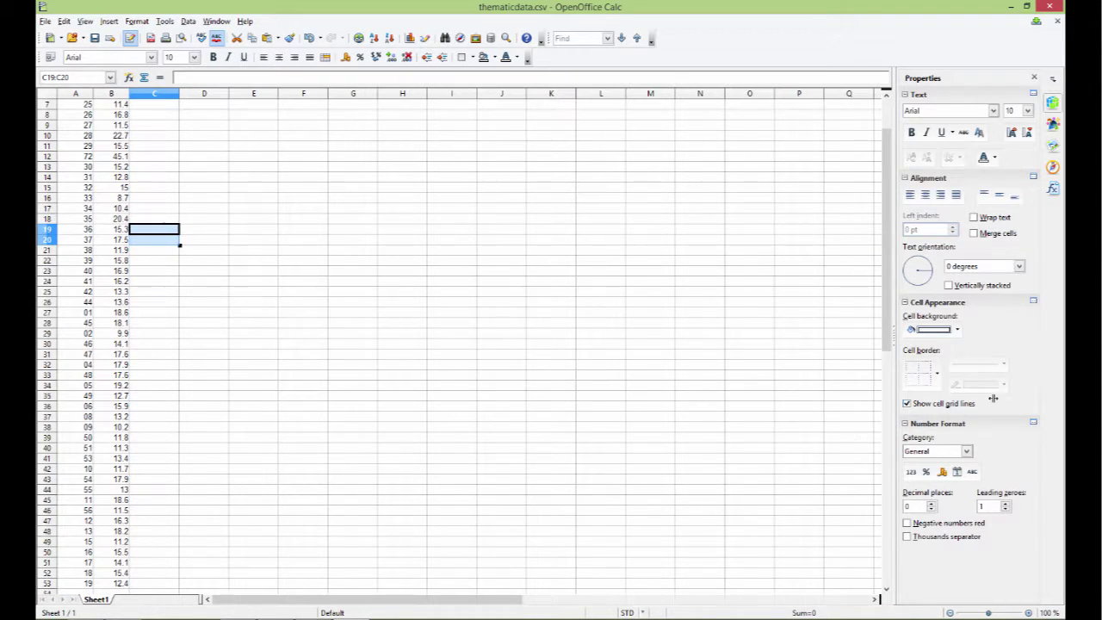
# Save thematicdata.csv in its current CSV format and close the spreadsheet
pyautogui.click(44, 21)
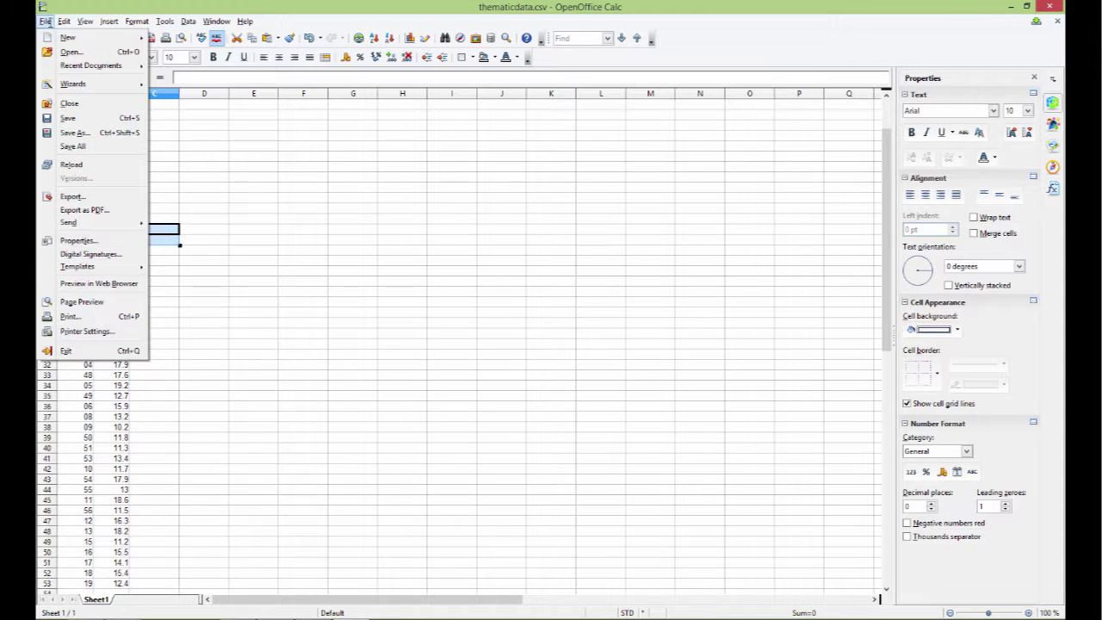
pyautogui.click(60, 104)
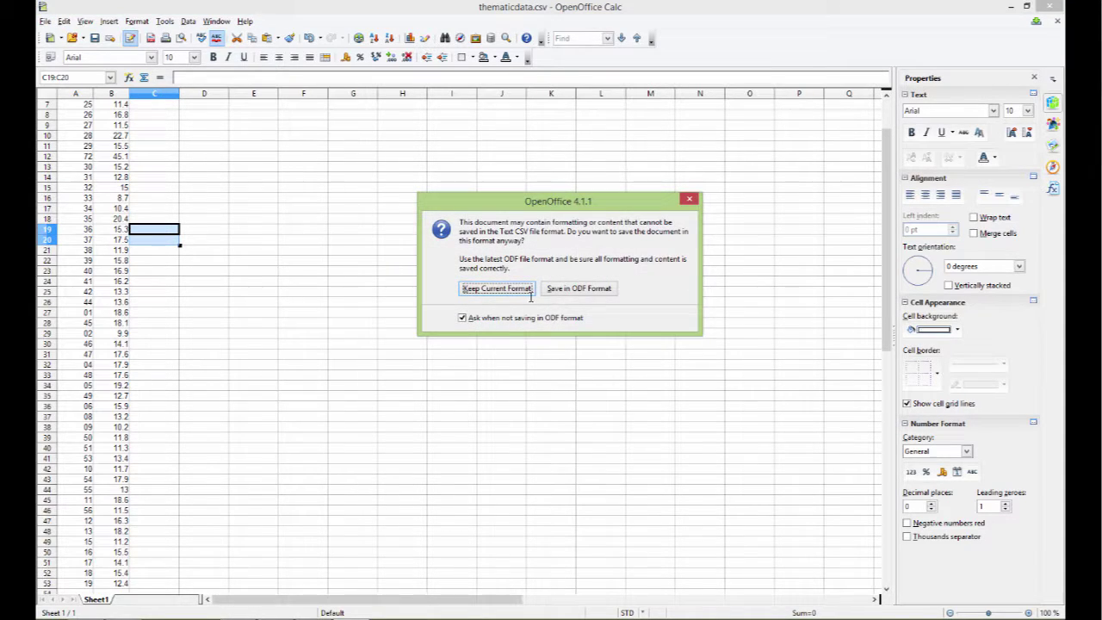
pyautogui.click(525, 291)
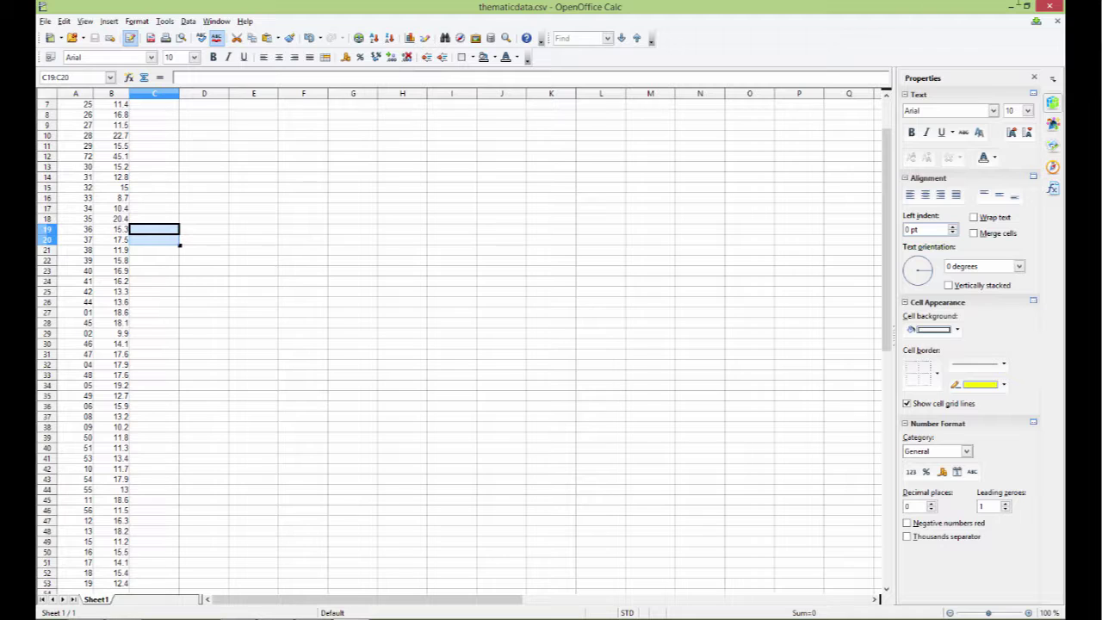
pyautogui.click(1050, 6)
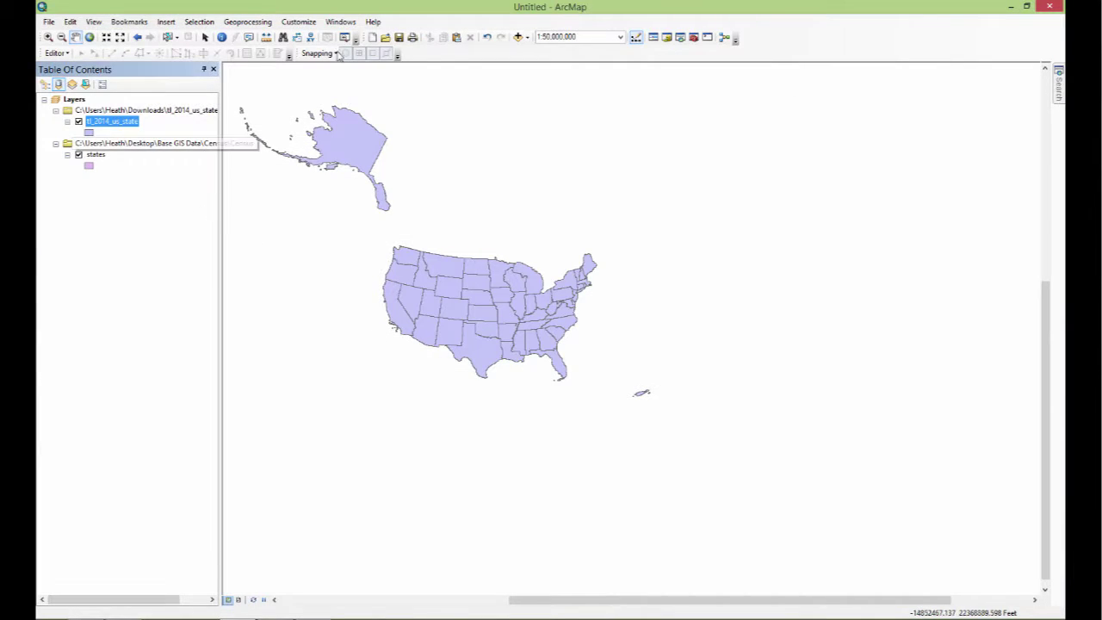
# Add thematicdata.csv from the thematic_map_shape folder to the ArcMap map
pyautogui.click(517, 37)
pyautogui.click(444, 272)
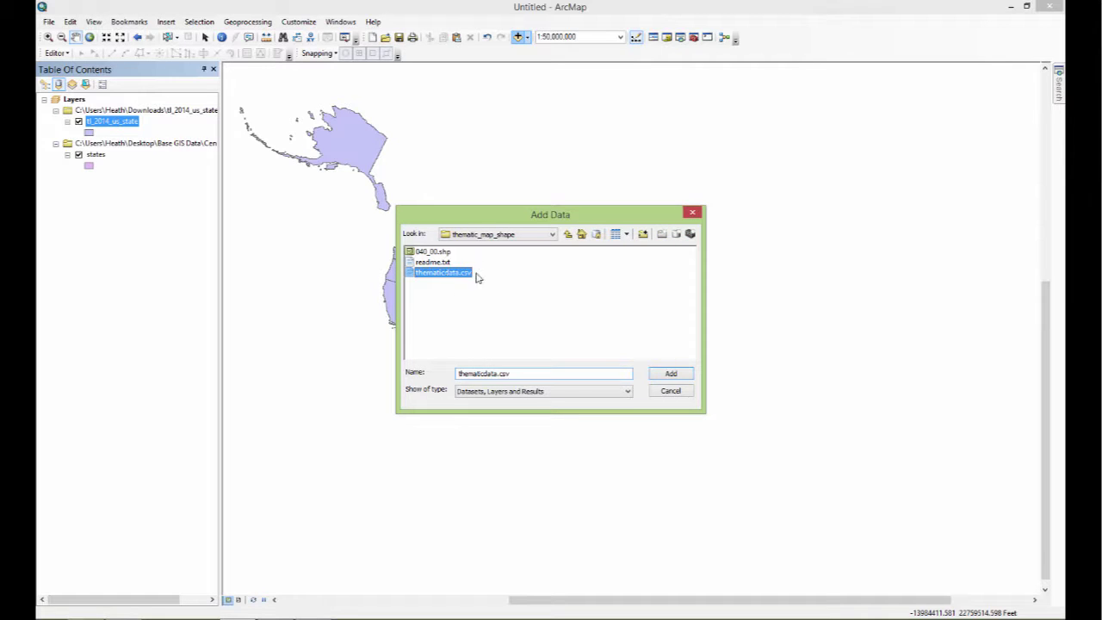
pyautogui.click(668, 375)
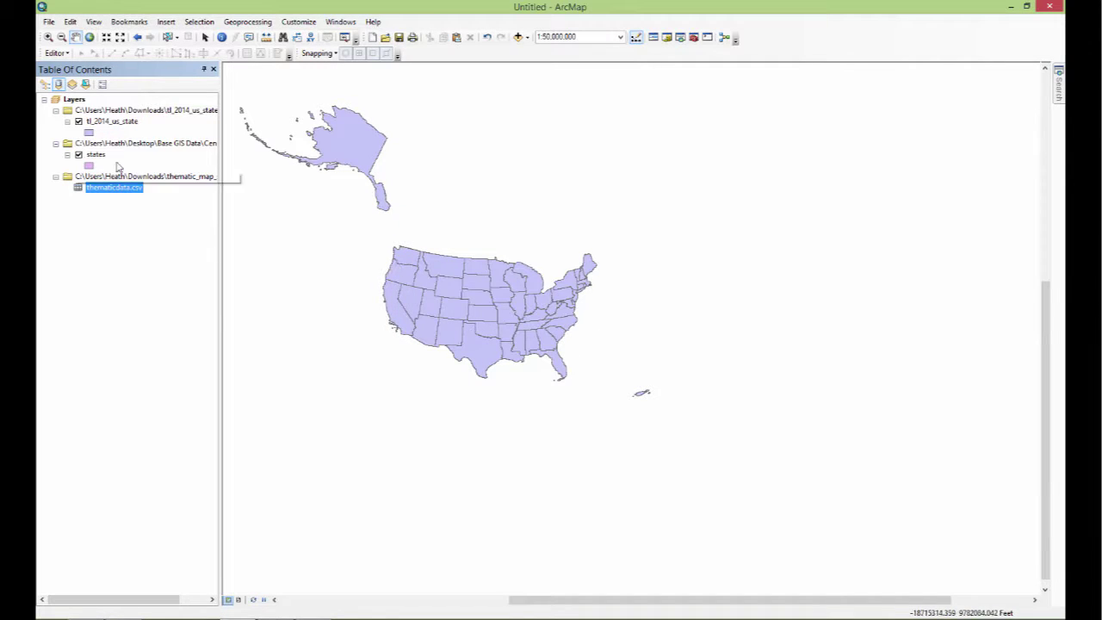
# Set up an attribute join for the tl_2014_us_state layer, matching its GEOID field to GEO_ID in thematicdata.csv
pyautogui.click(112, 121)
pyautogui.rightClick(114, 122)
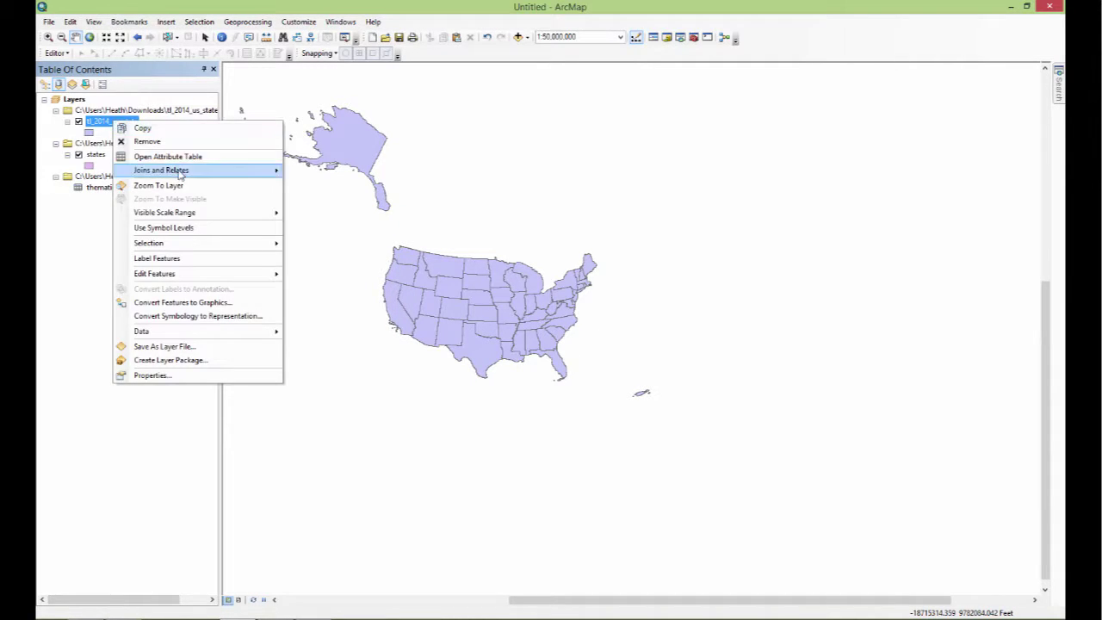
pyautogui.moveTo(188, 170)
pyautogui.click(310, 170)
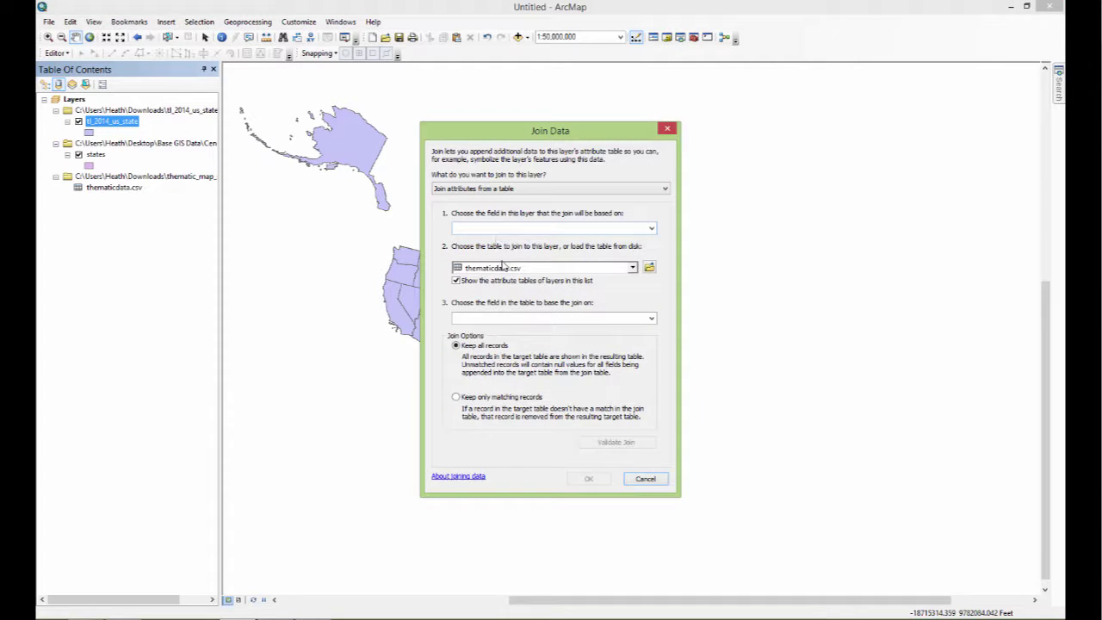
pyautogui.click(570, 190)
pyautogui.click(569, 200)
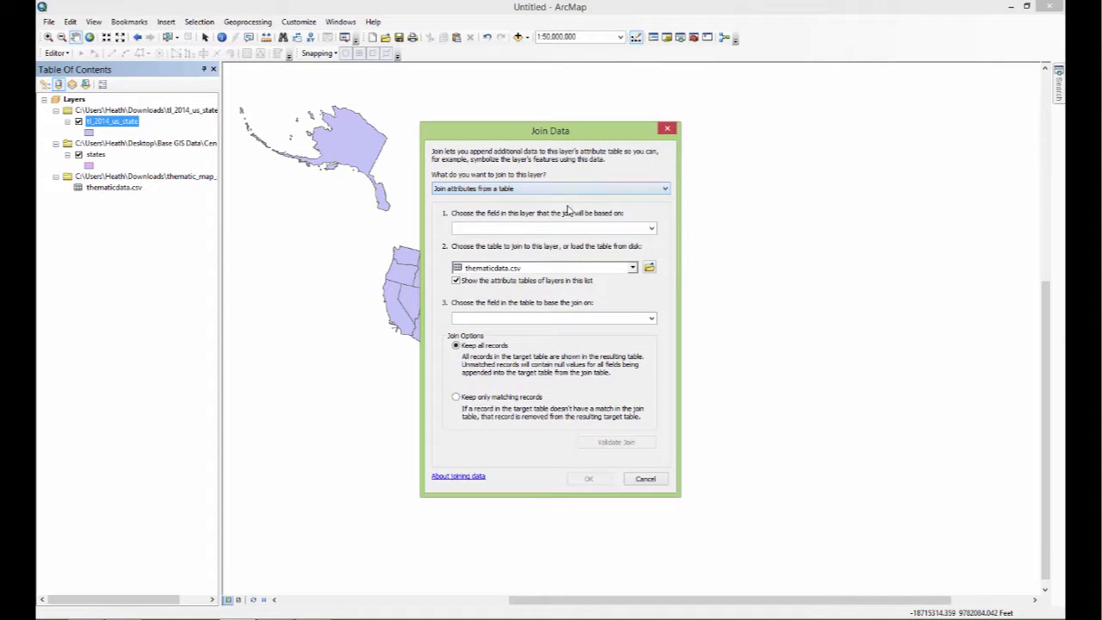
pyautogui.click(571, 229)
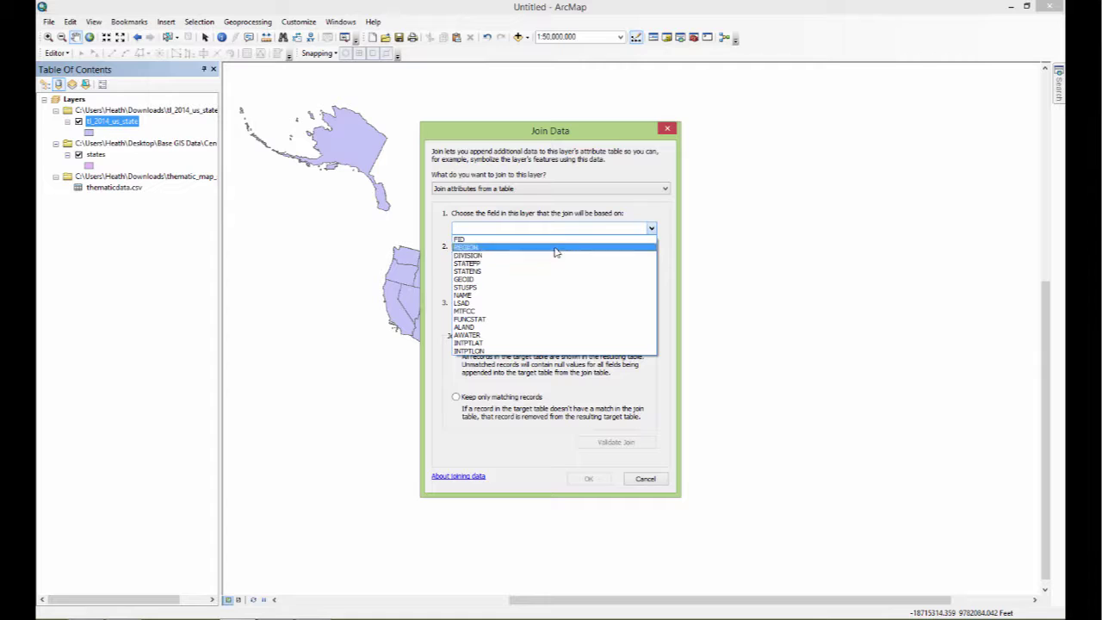
pyautogui.click(546, 279)
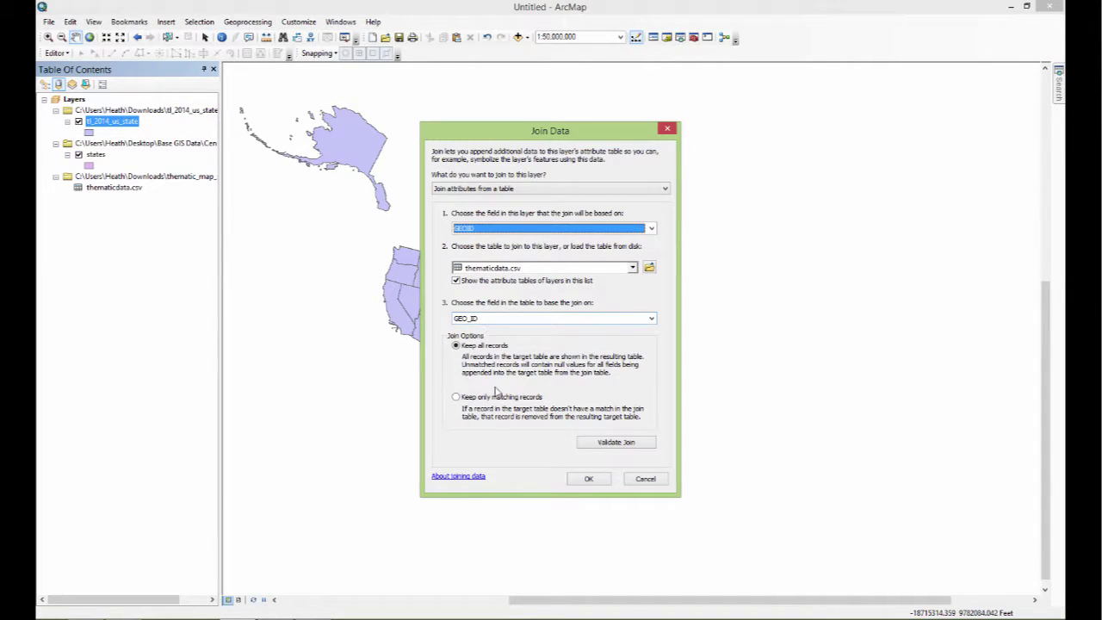
# Validate the join between tl_2014_us_state and thematicdata.csv, close the validation report, and apply the join
pyautogui.click(616, 441)
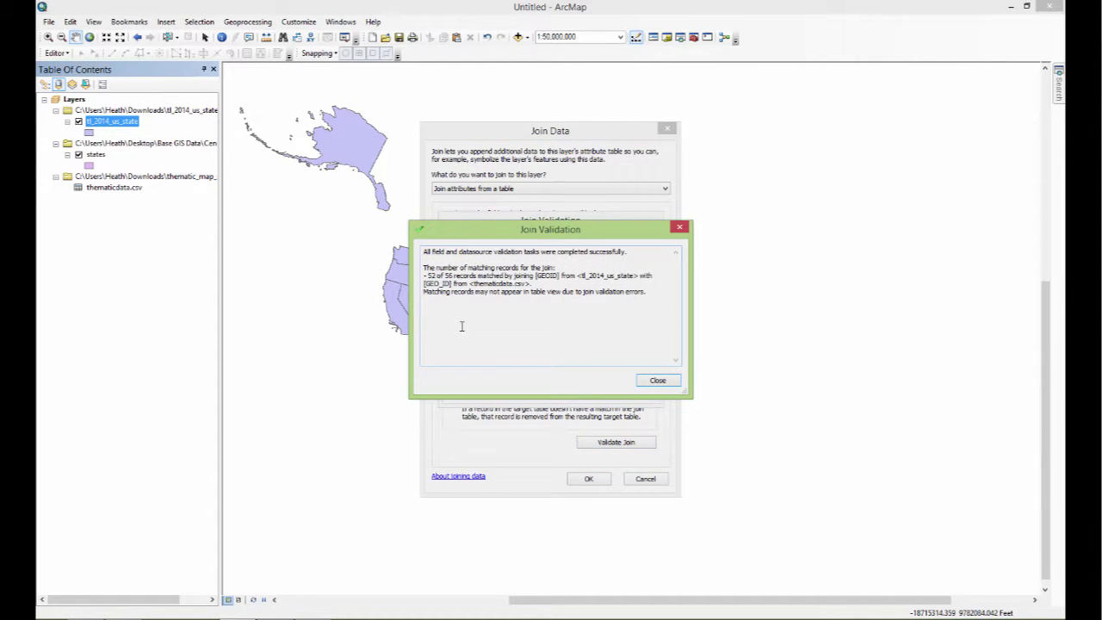
pyautogui.click(657, 380)
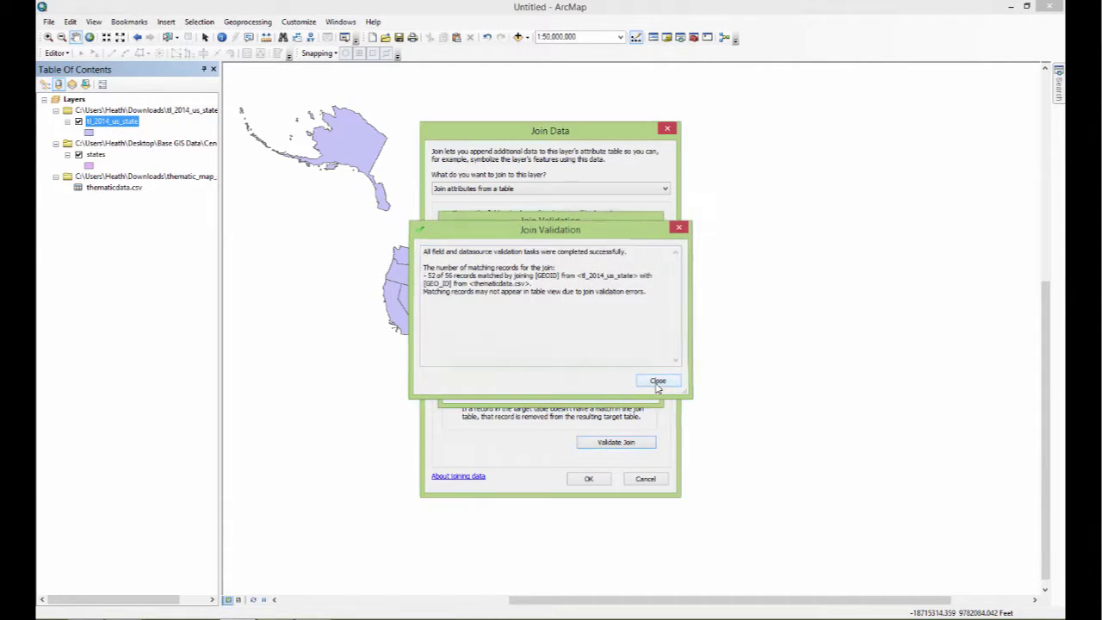
pyautogui.press('Return')
# Open the tl_2014_us_state attribute table to check the joined GEO_ID and DATA_VALUE columns
pyautogui.rightClick(109, 124)
pyautogui.click(159, 160)
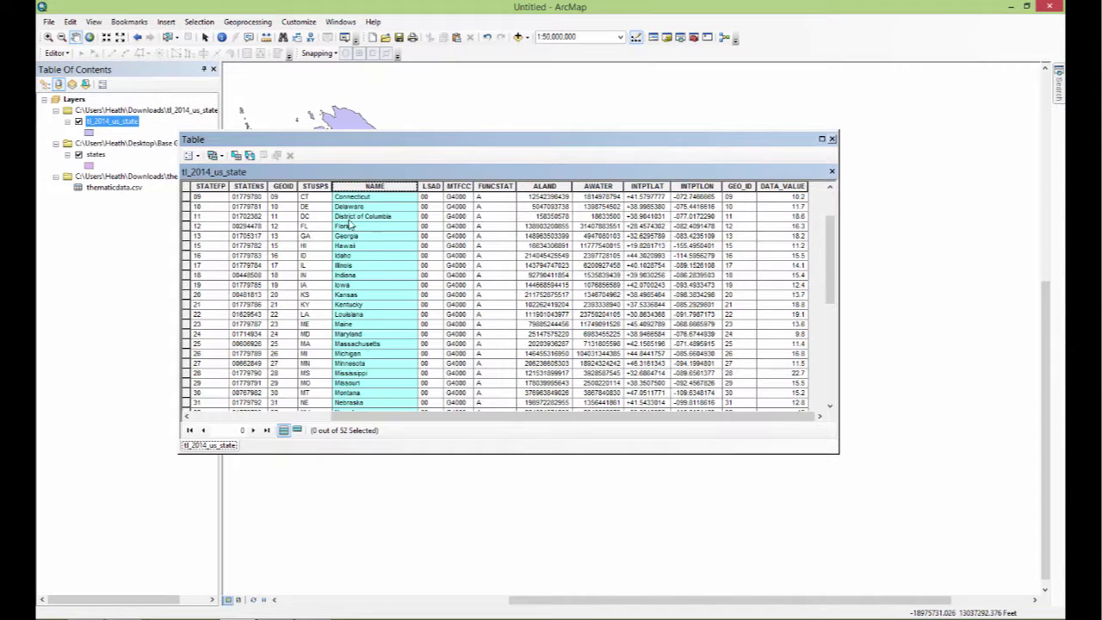
# Check the joined DATA_VALUE for South Carolina and the District of Columbia by selecting each state's record in the attribute table
pyautogui.scroll(-10, 348, 355)
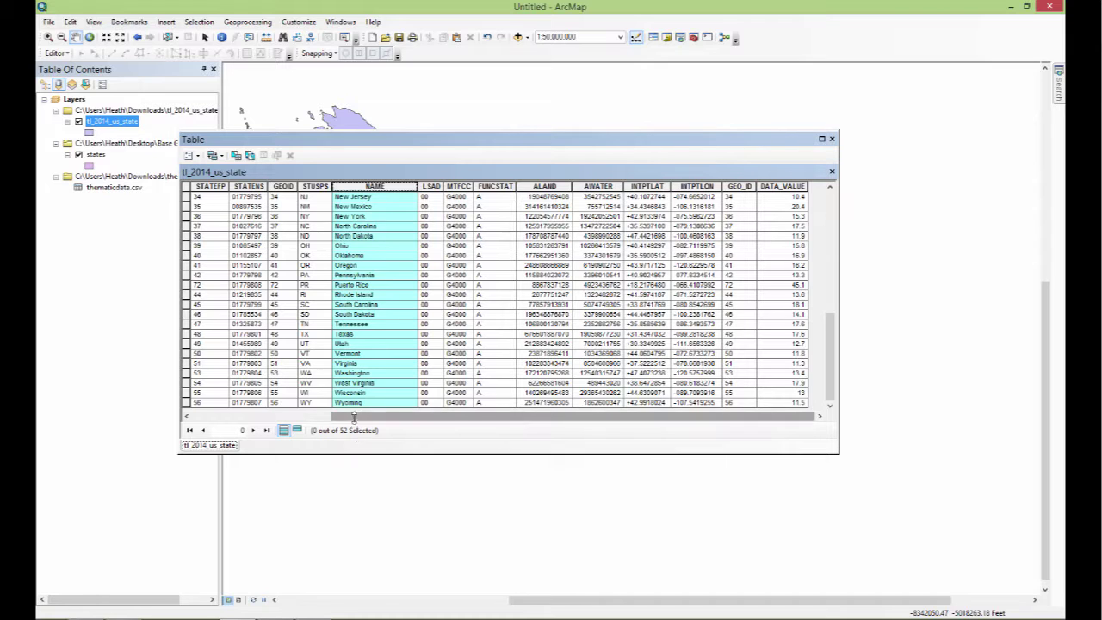
pyautogui.click(369, 313)
pyautogui.click(186, 304)
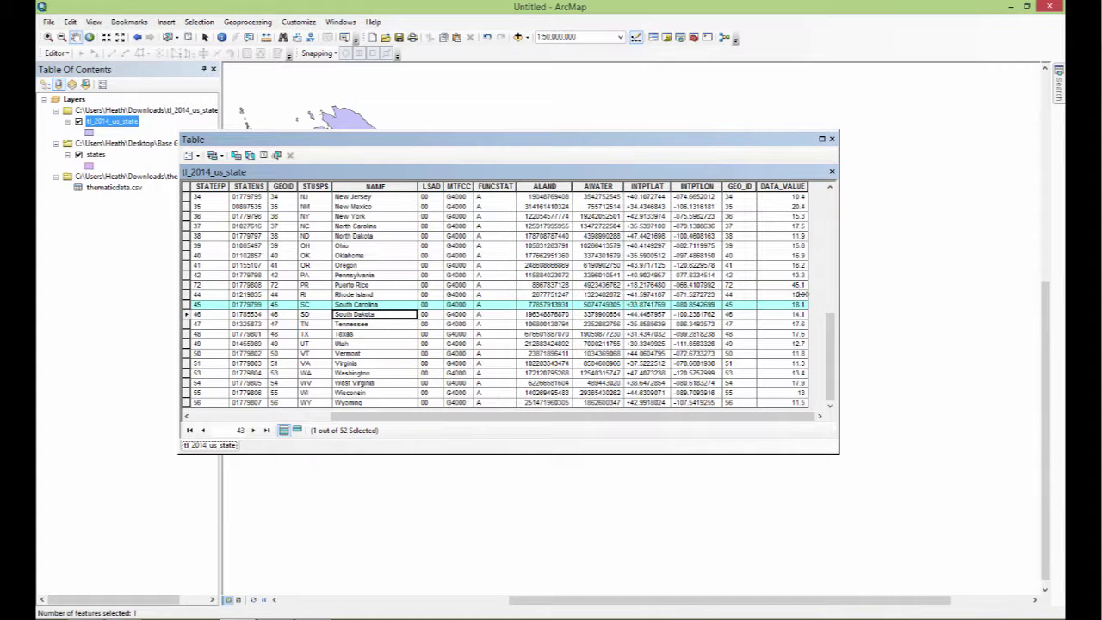
pyautogui.moveTo(831, 383); pyautogui.dragTo(830, 200)
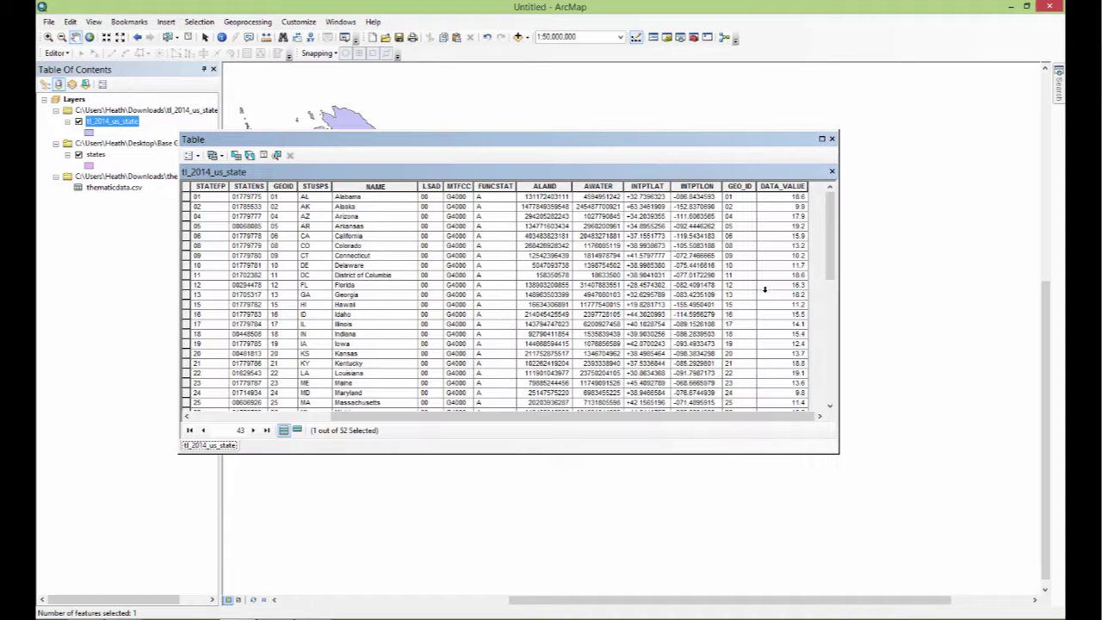
pyautogui.click(187, 275)
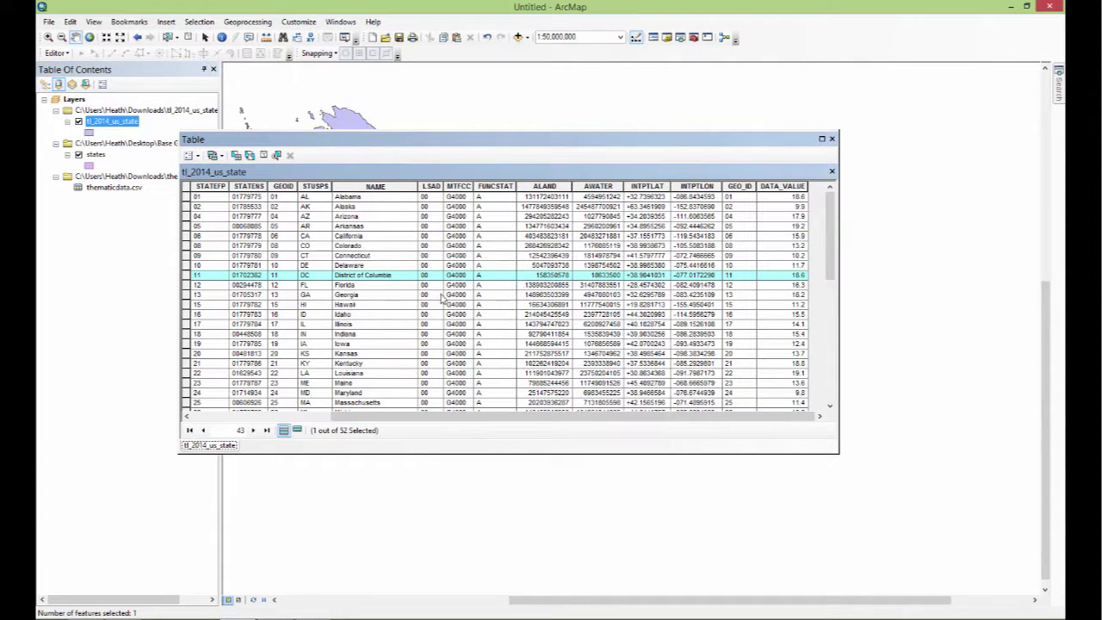
pyautogui.scroll(-1, 384, 280)
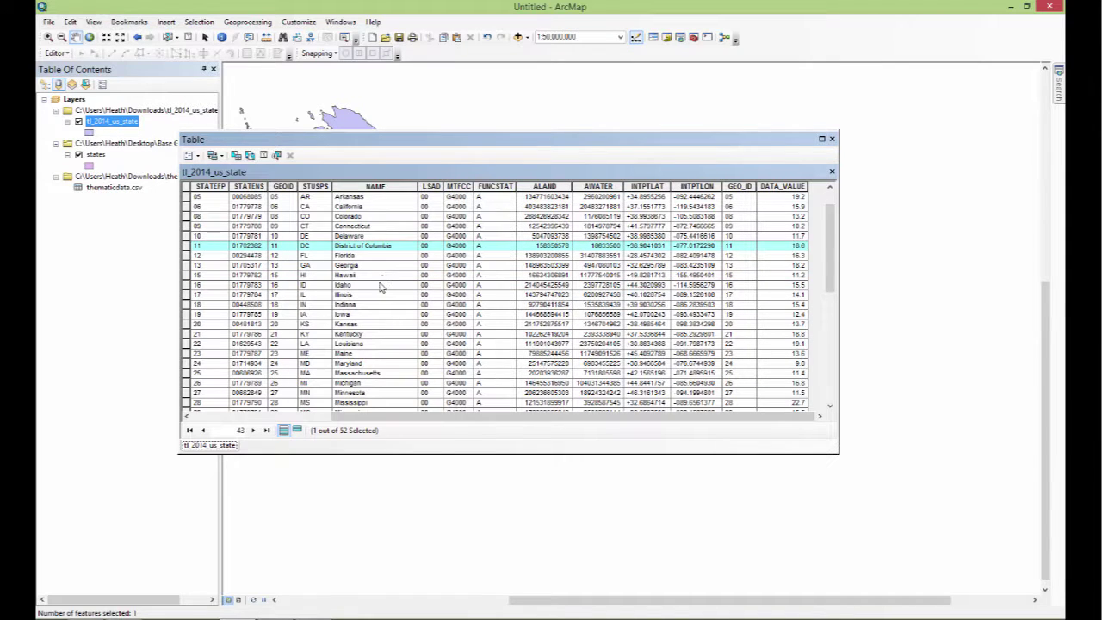
# Select the Puerto Rico record in the tl_2014_us_state attribute table, review the joined values, and close the table
pyautogui.scroll(-9, 382, 289)
pyautogui.click(377, 314)
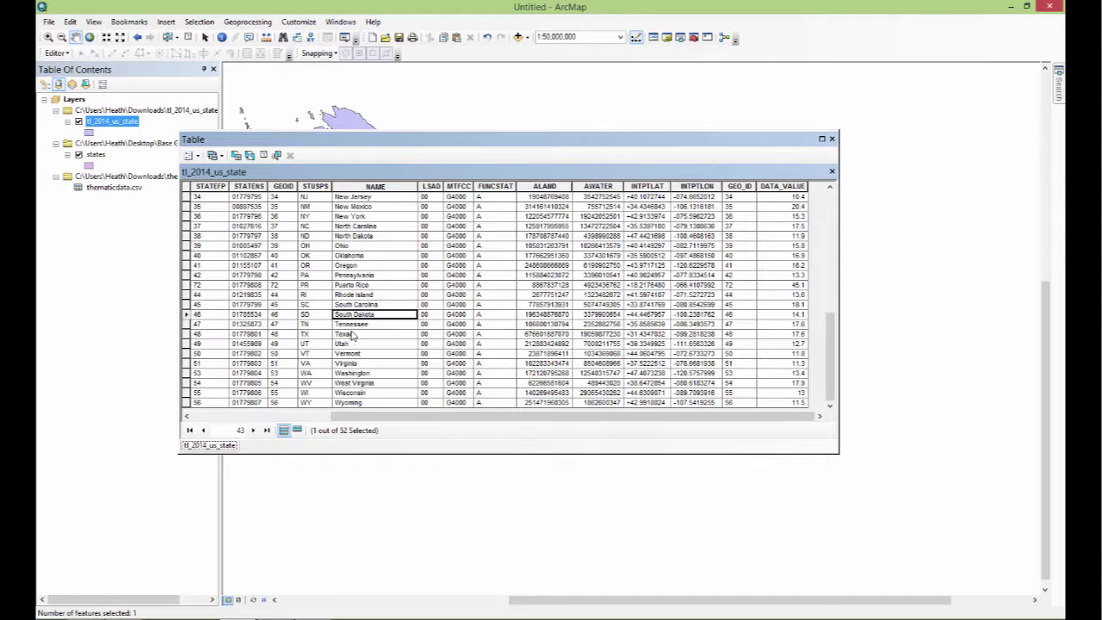
pyautogui.click(362, 285)
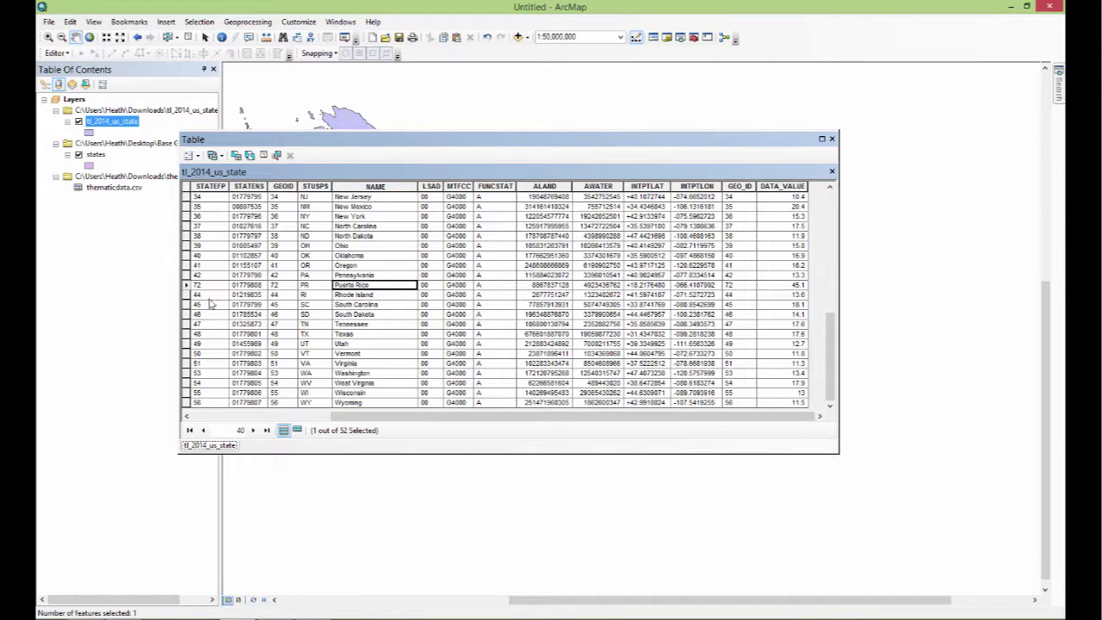
pyautogui.click(185, 284)
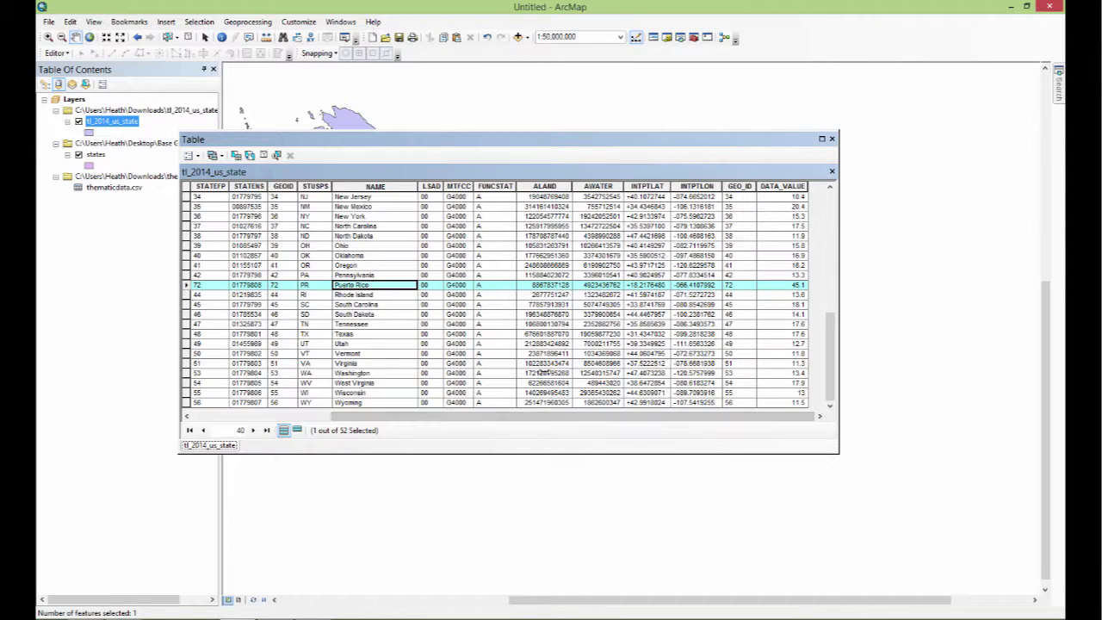
pyautogui.scroll(11, 676, 341)
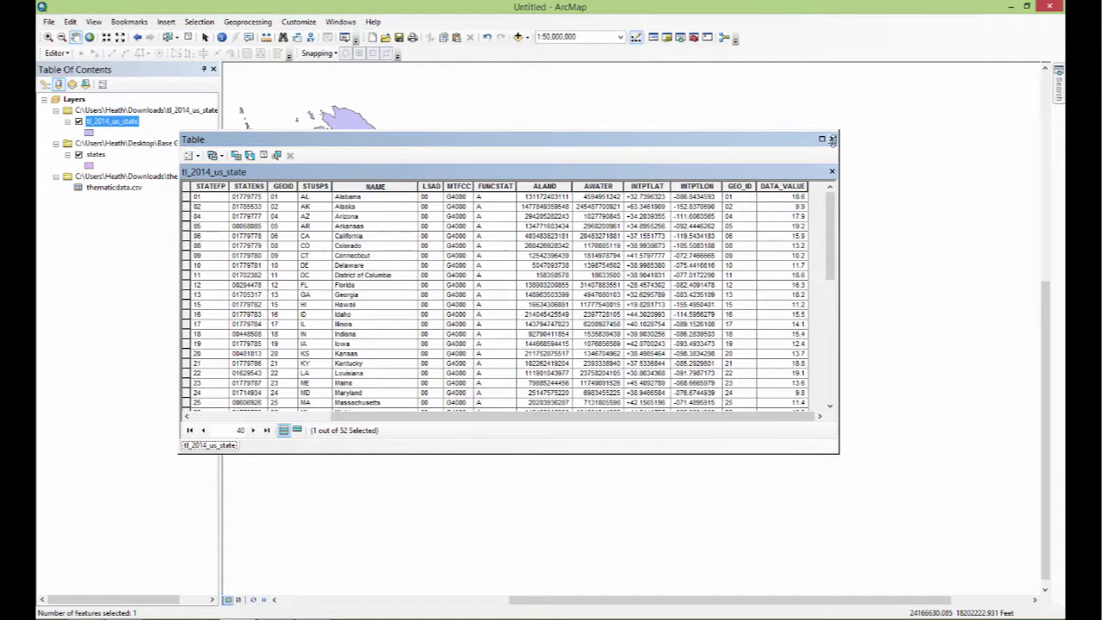
pyautogui.click(832, 139)
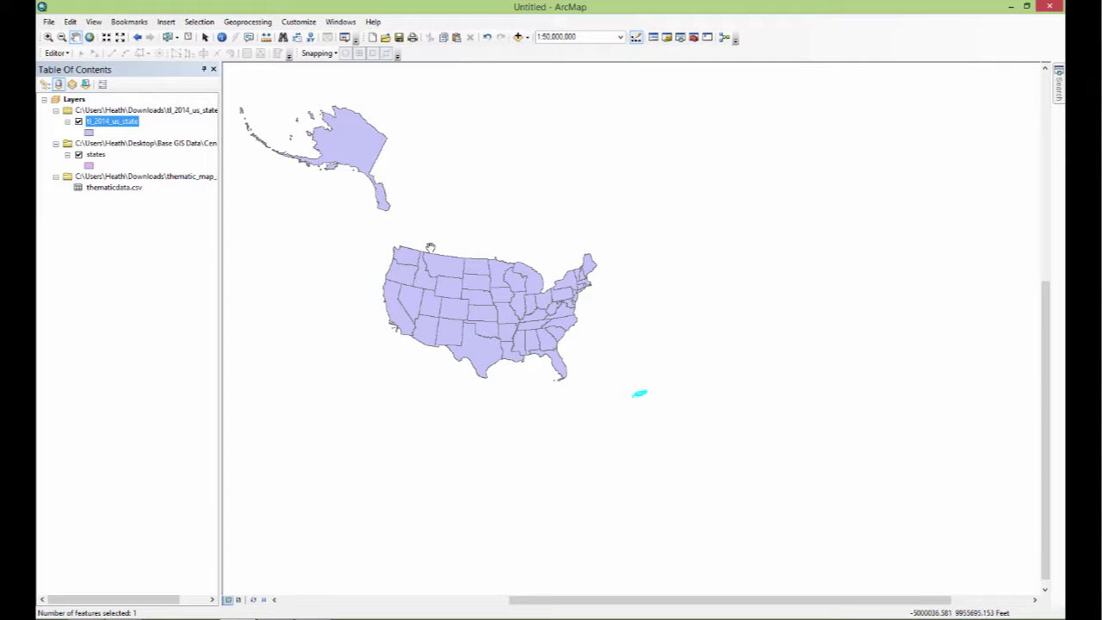